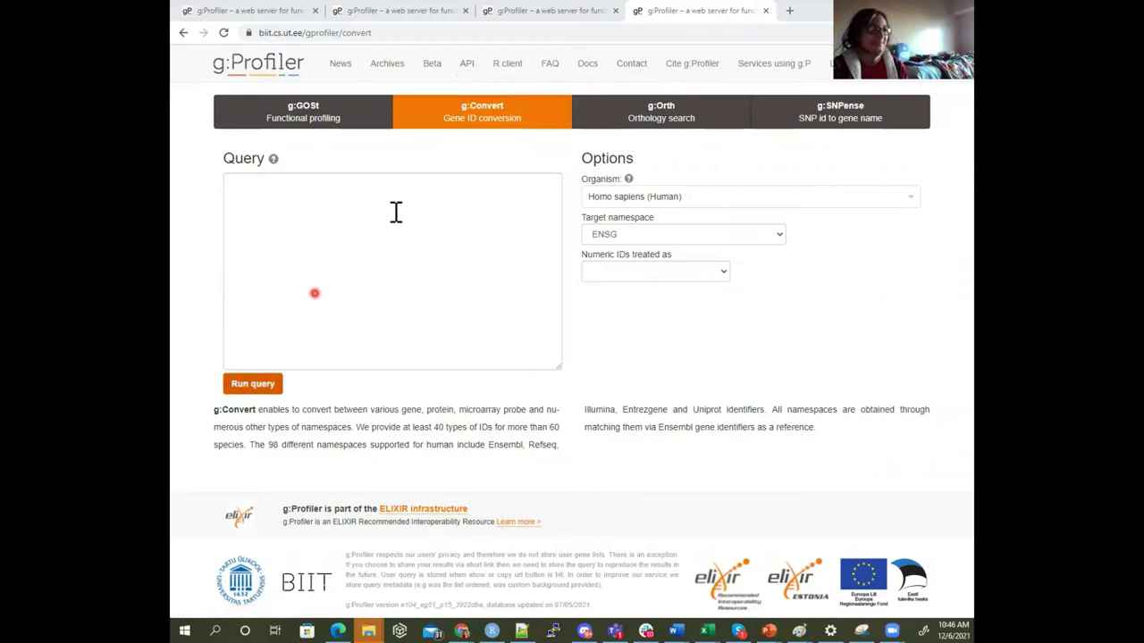
scroll(547, 135, up, 5)
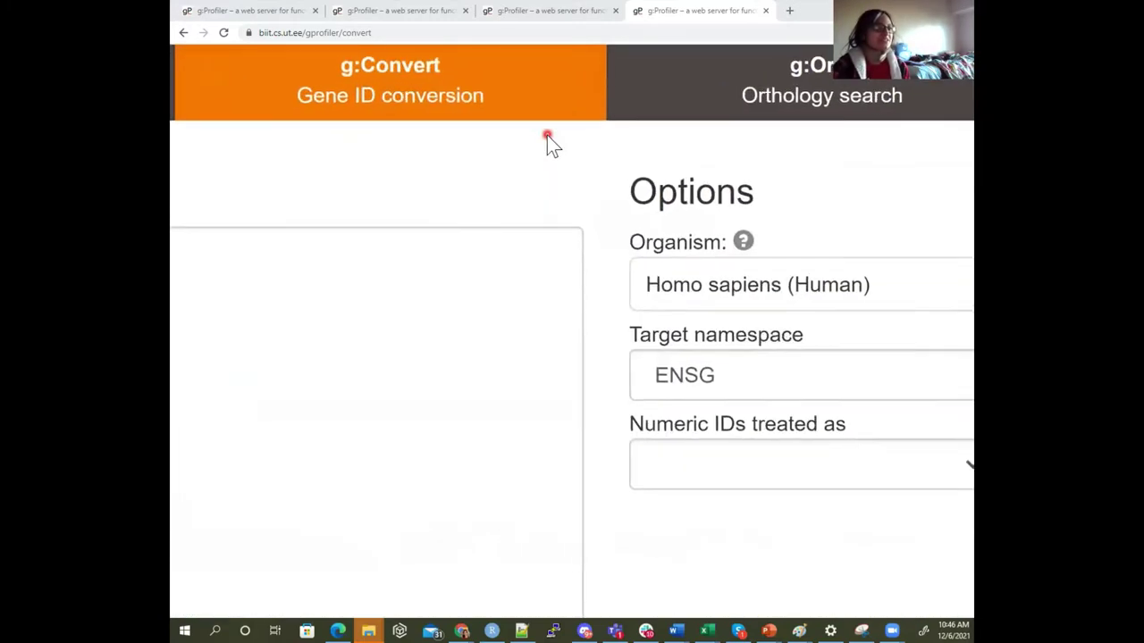
scroll(561, 180, down, 5)
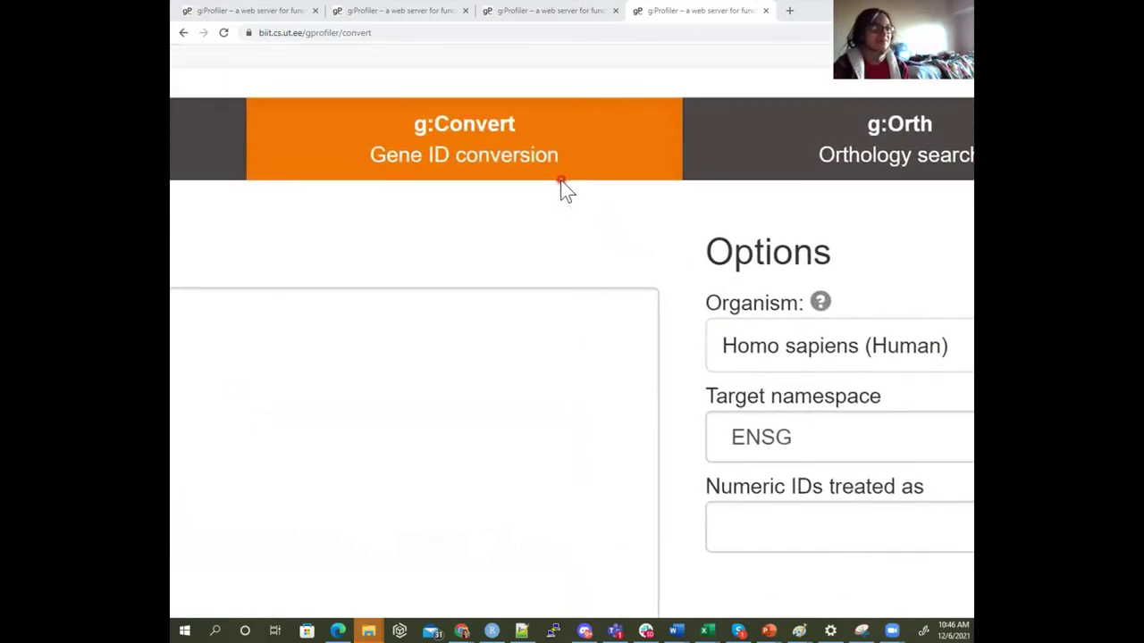
scroll(380, 163, down, 3)
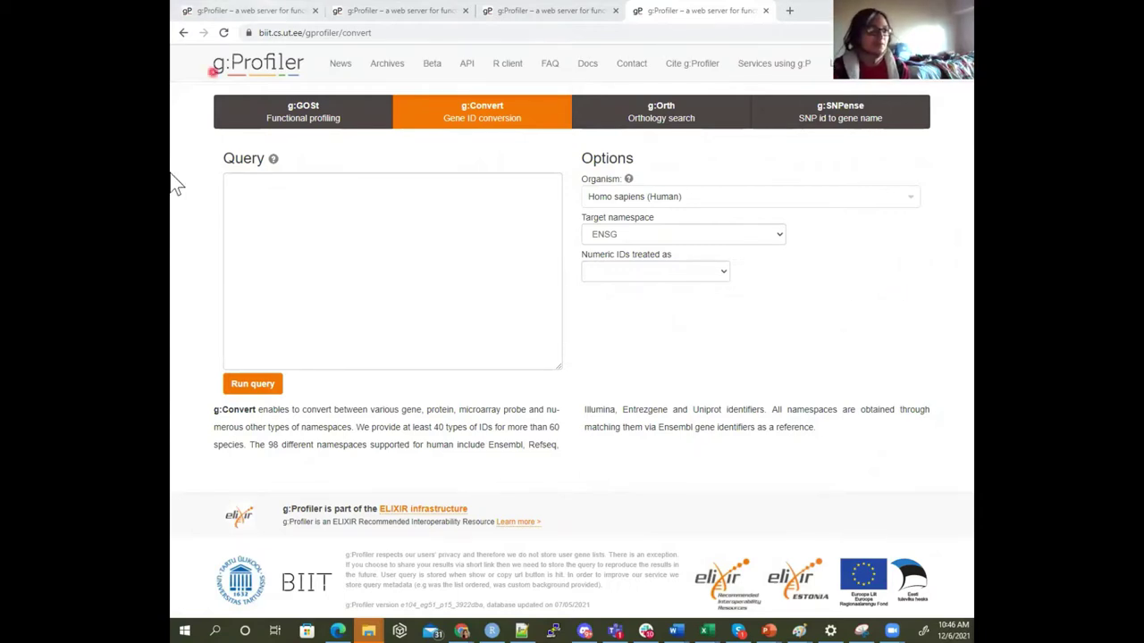
click(748, 200)
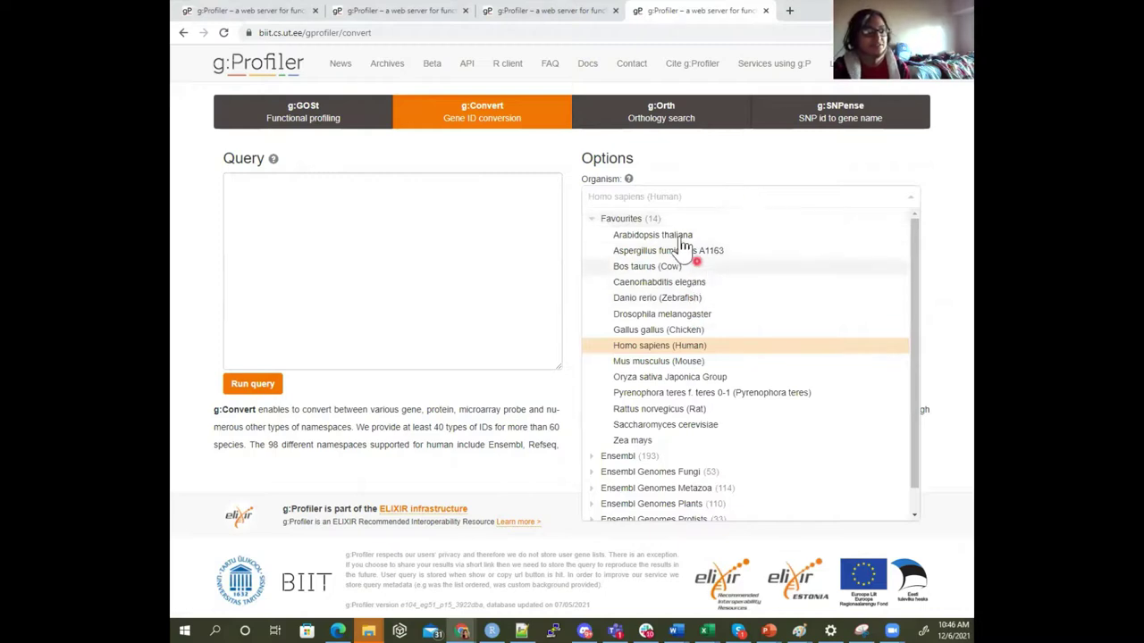
scroll(741, 478, down, 1)
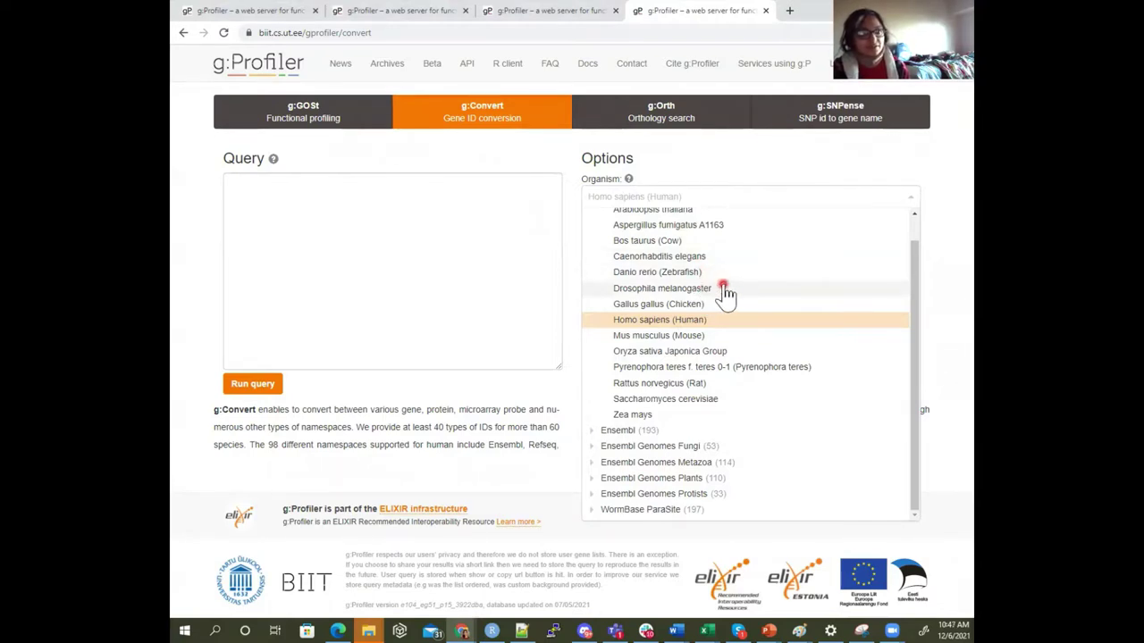
click(347, 298)
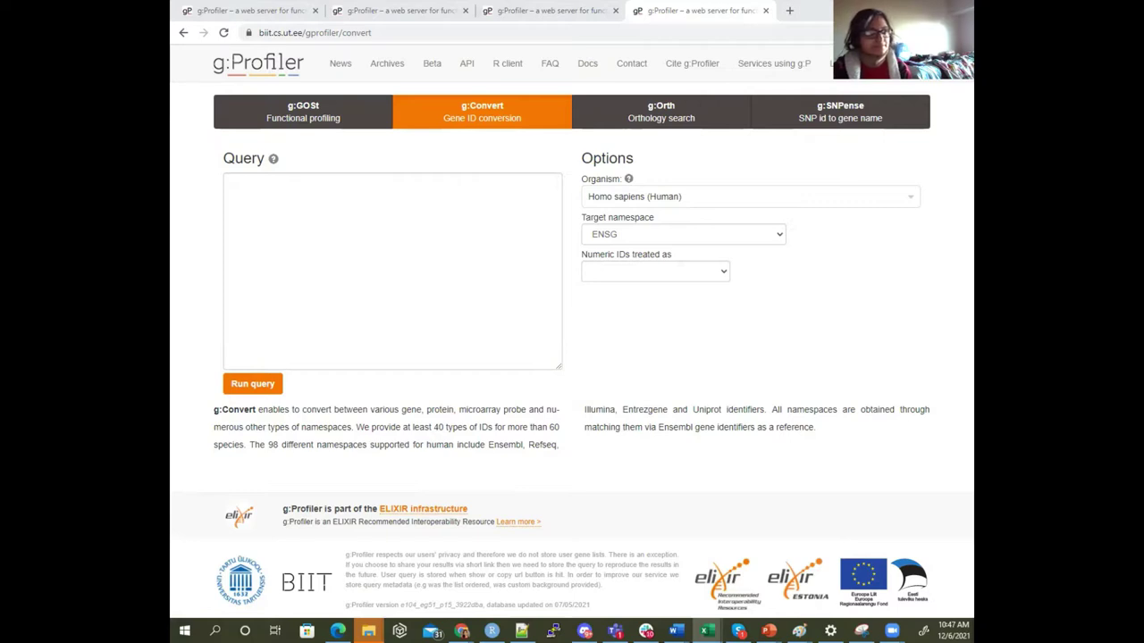
Step: Bring up the gene mapping sheet and widen columns B and C so IDs and species fit
click(706, 631)
click(439, 184)
drag(403, 145, 534, 145)
click(498, 146)
click(487, 174)
click(299, 173)
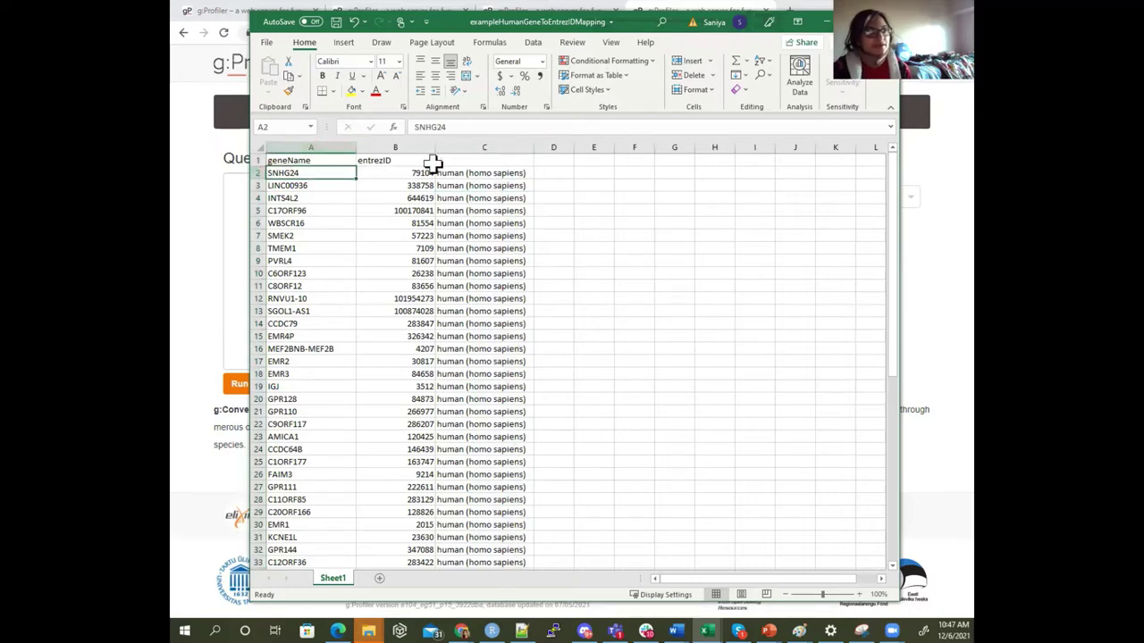
drag(437, 145, 450, 145)
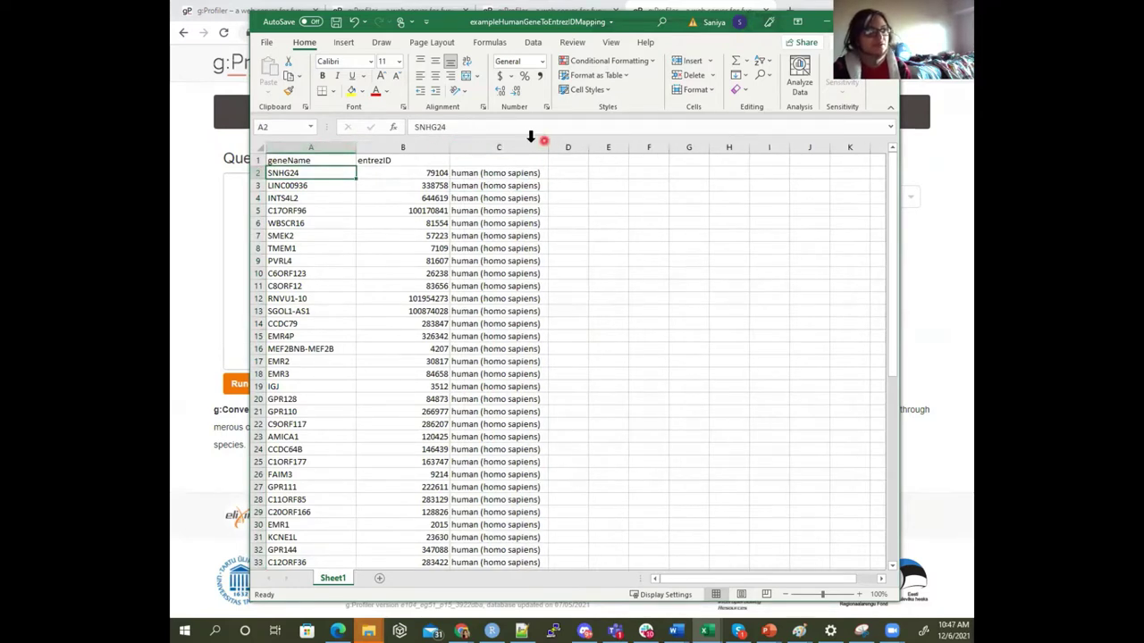
Step: Select the entrezID values from B2 down to B60 and copy them
click(401, 160)
key(ctrl+Down)
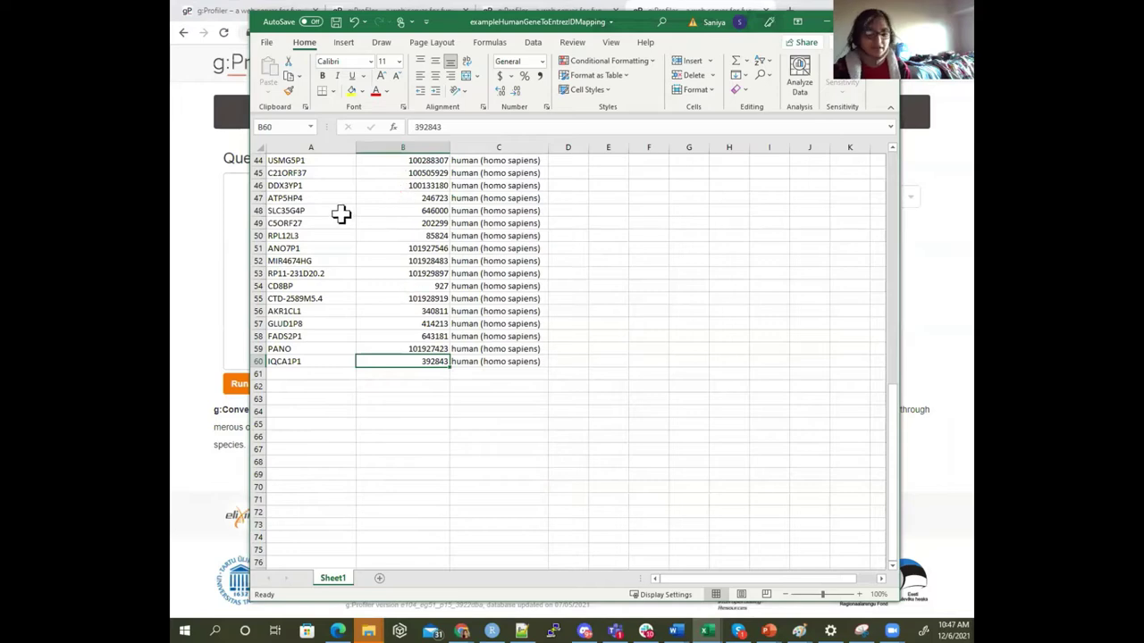
key(ctrl+shift+Up)
click(347, 185)
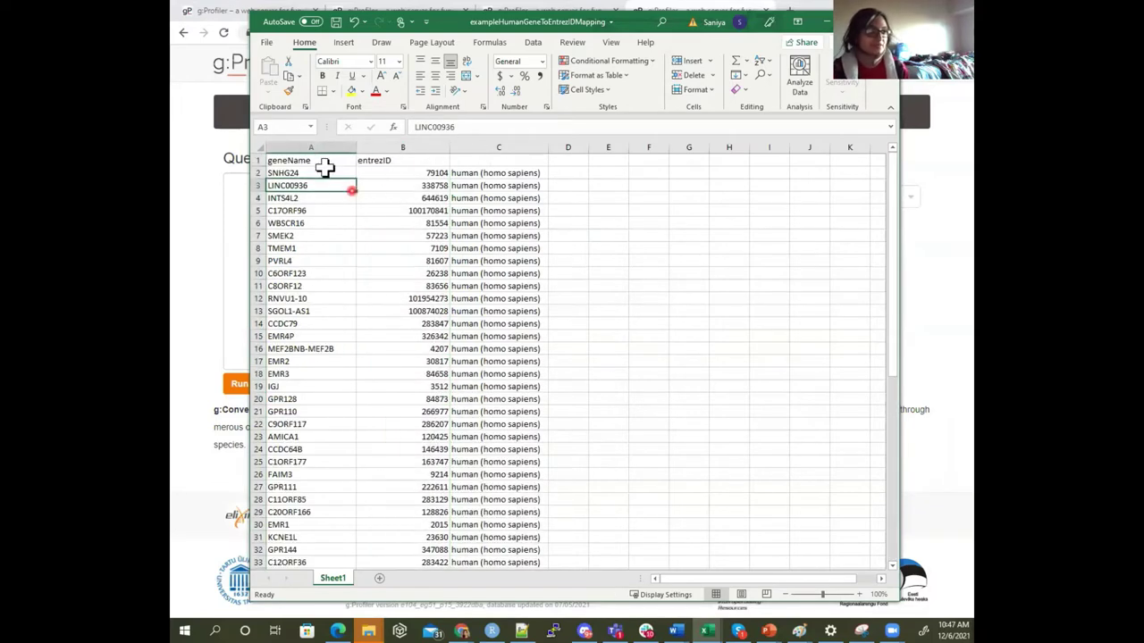
click(304, 146)
click(369, 174)
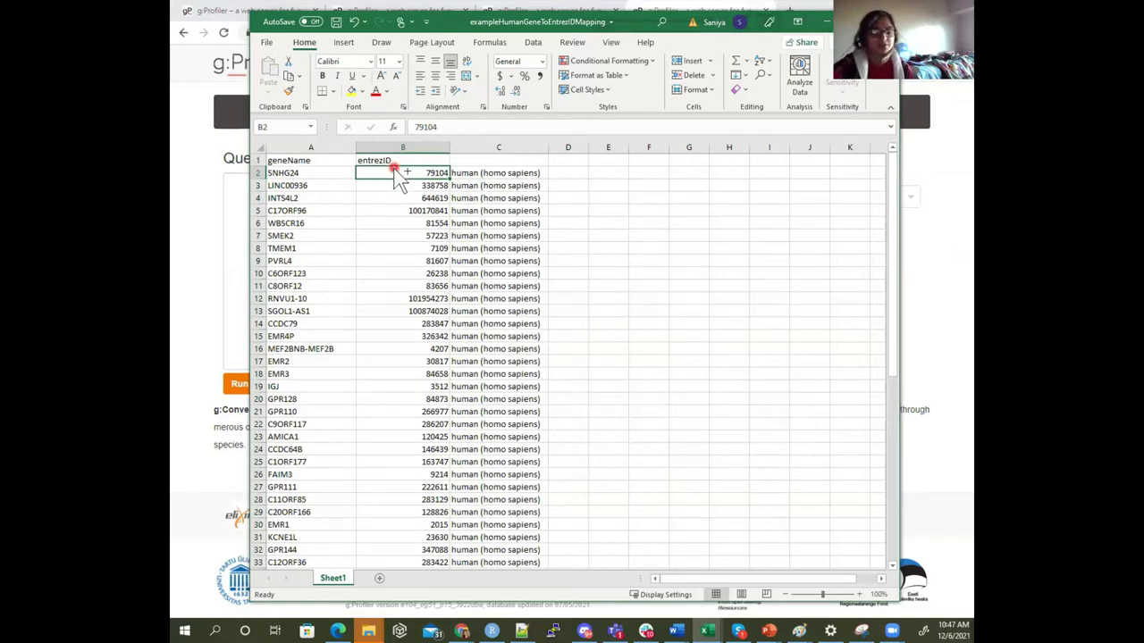
key(ctrl+shift+Down)
key(ctrl+c)
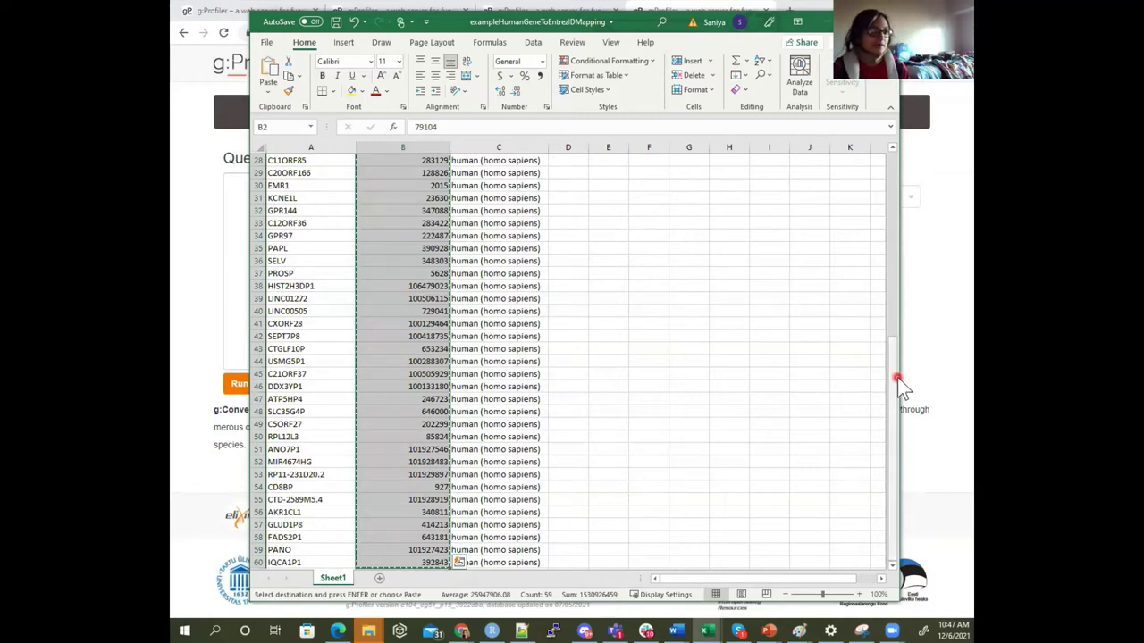
drag(897, 378, 893, 189)
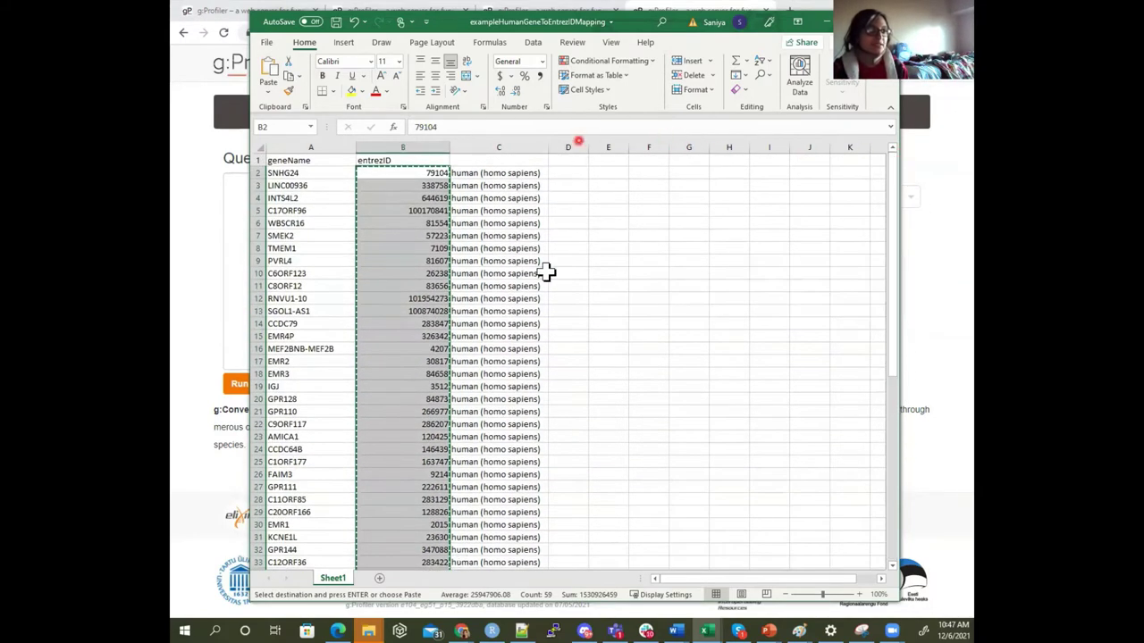
click(424, 175)
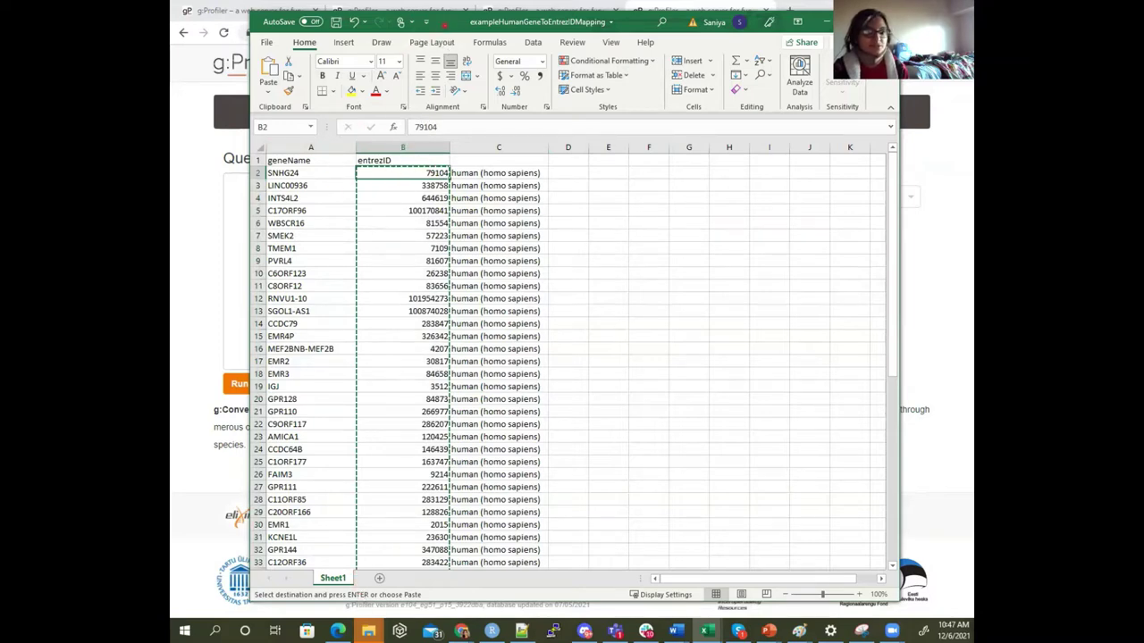
drag(446, 24, 585, 77)
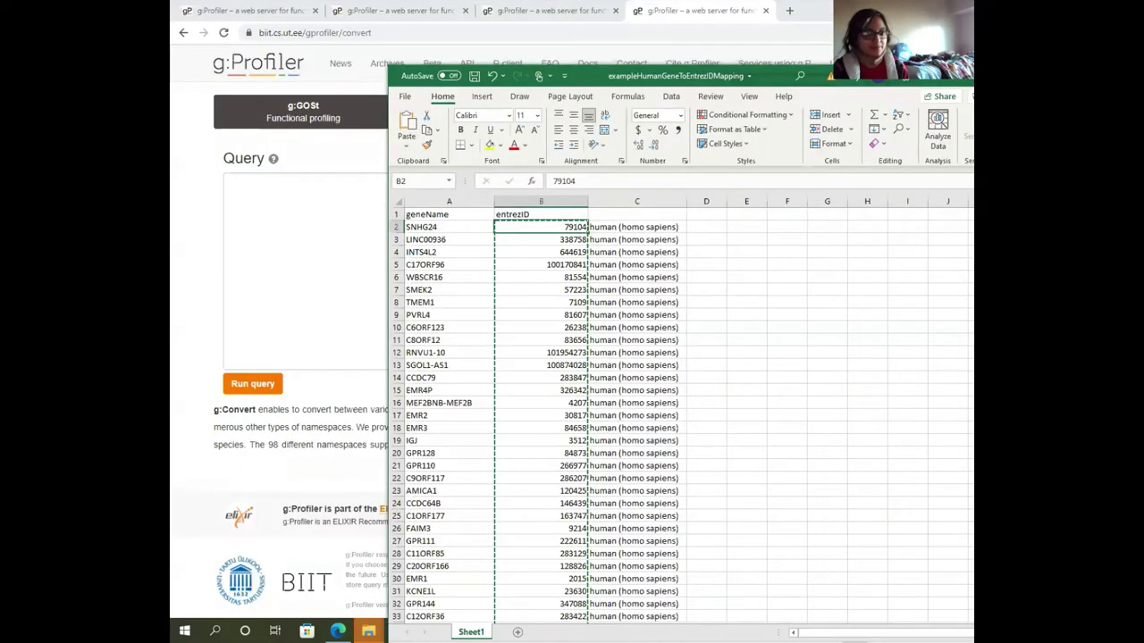
Step: Paste the entrezID list into g:Convert's query box and run the conversion
key(alt+Tab)
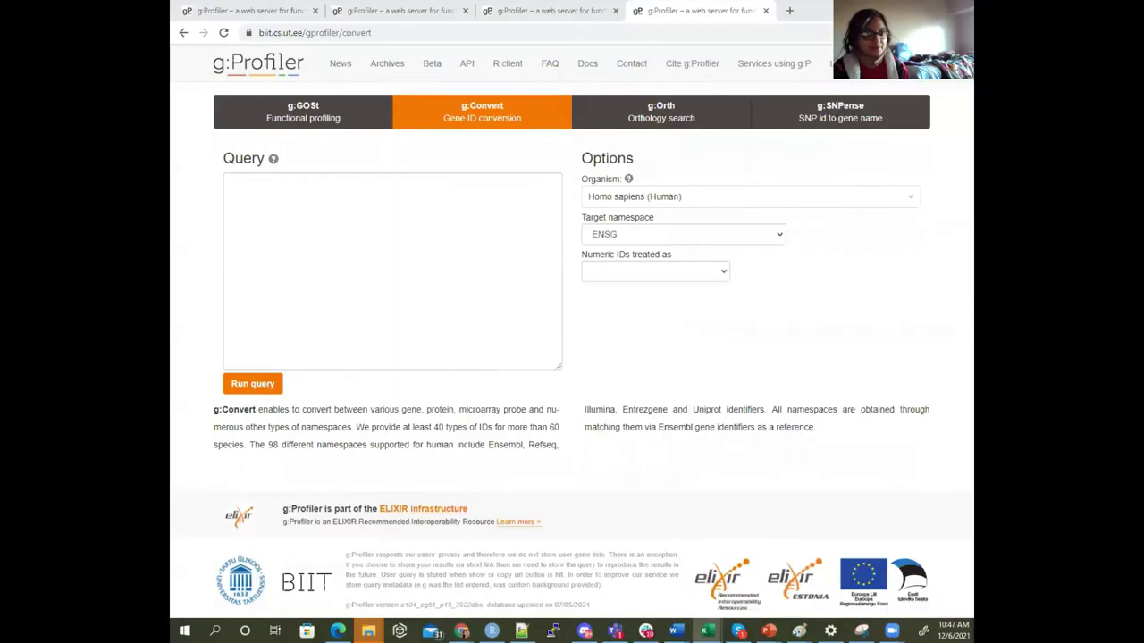
click(380, 199)
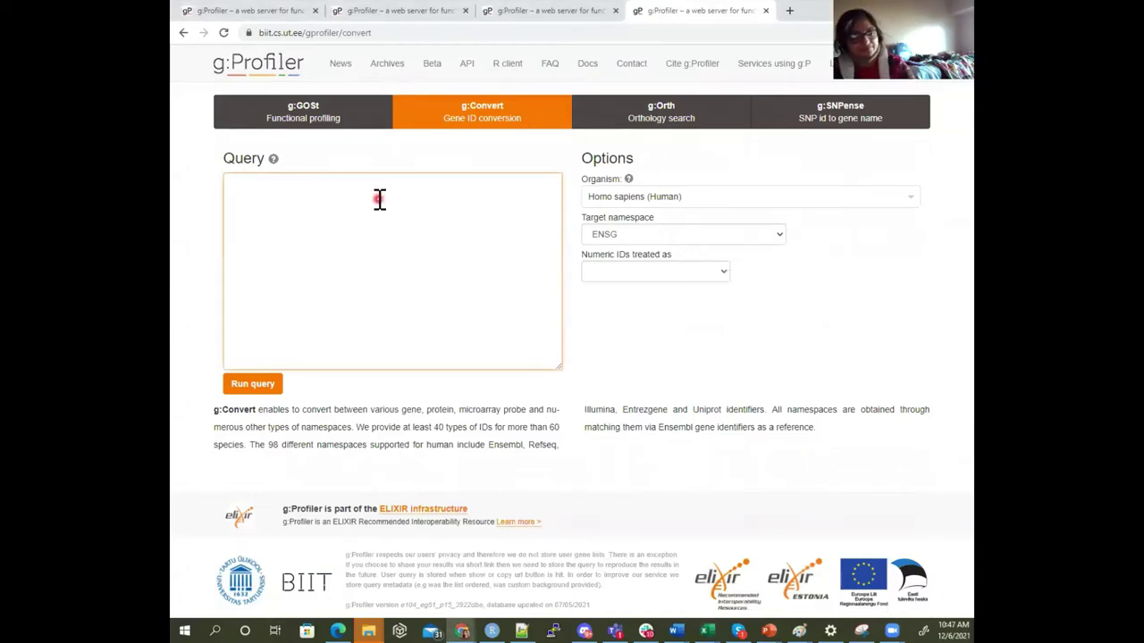
key(ctrl+v)
click(240, 386)
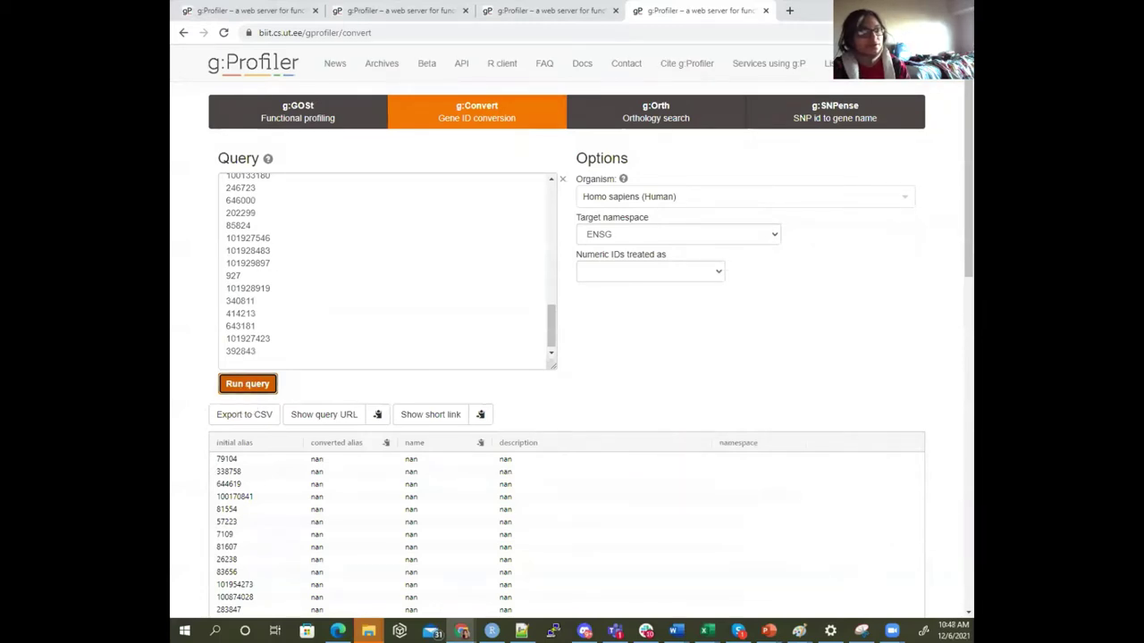
Step: Highlight the 'Numeric IDs treated as' option and add the on-screen note 'ENSEMBL ID'
click(509, 307)
click(596, 254)
drag(590, 254, 675, 376)
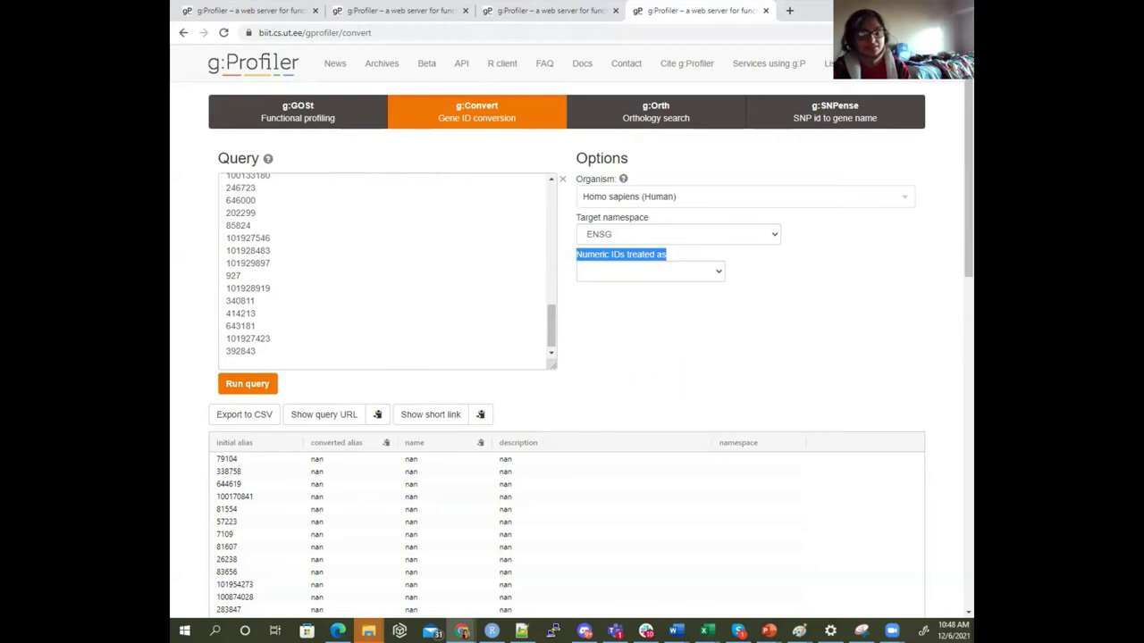
click(622, 299)
text(ENSEMB)
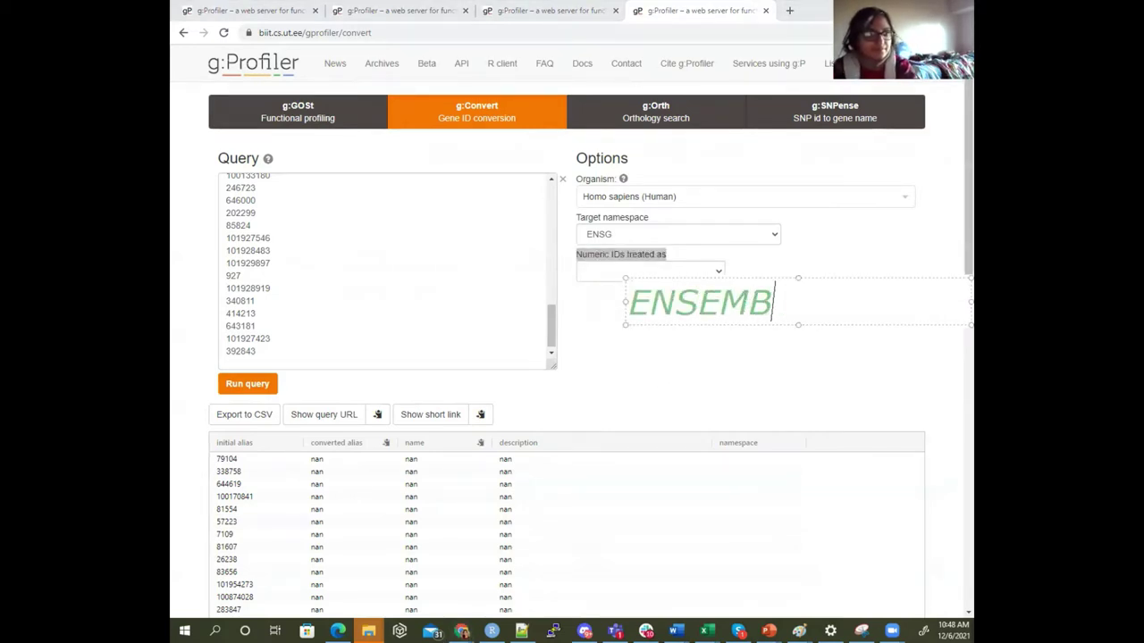
text(L ID)
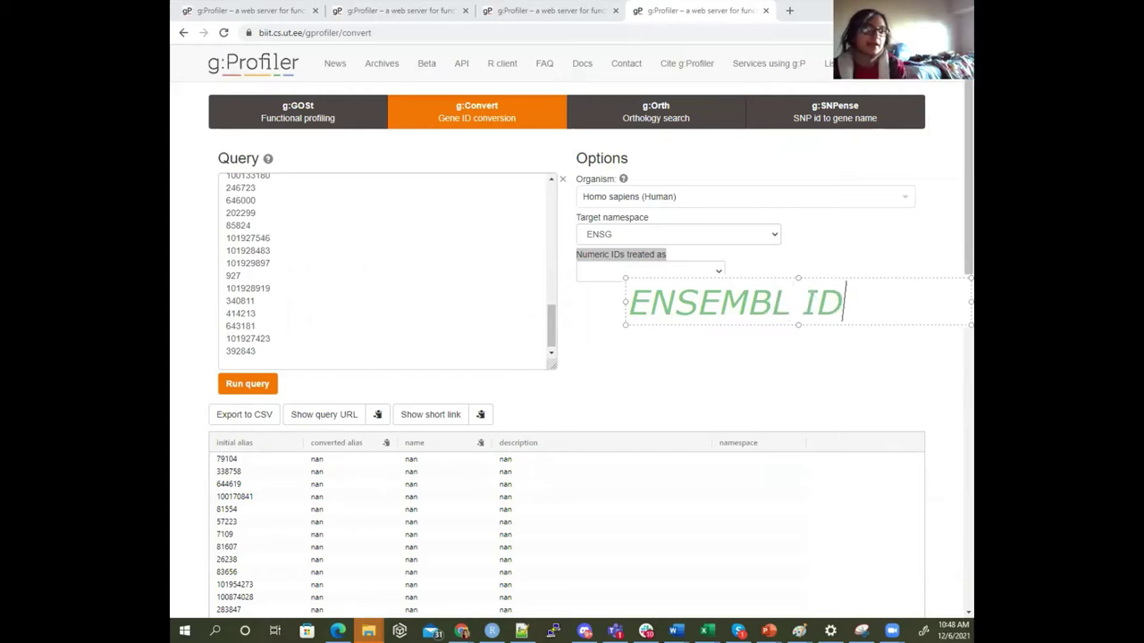
key(Escape)
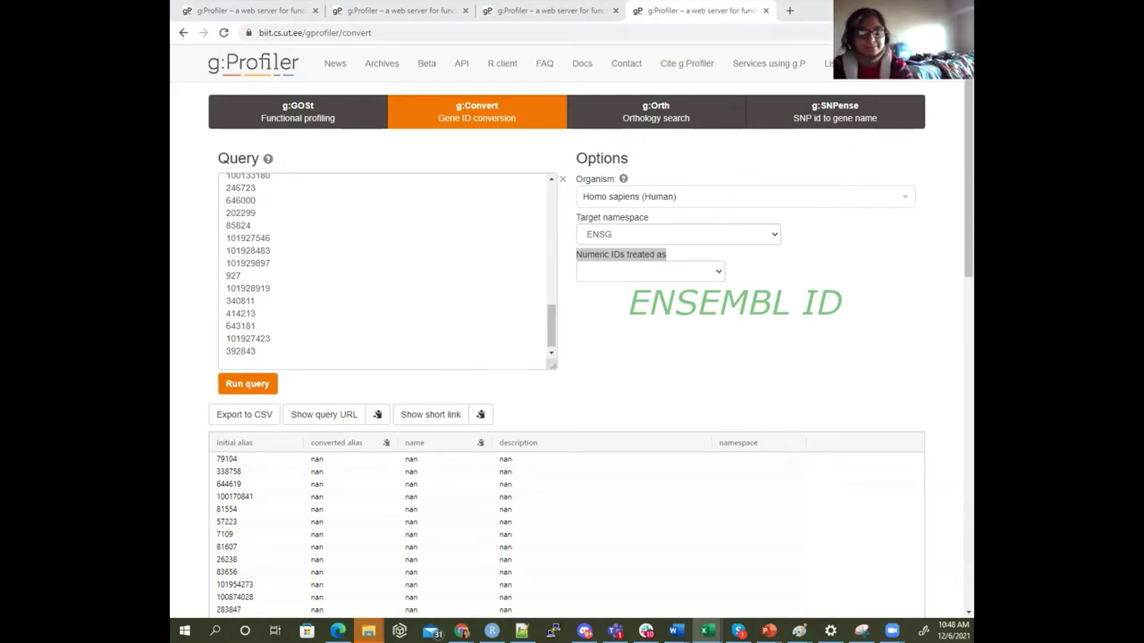
click(790, 12)
text(APOE)
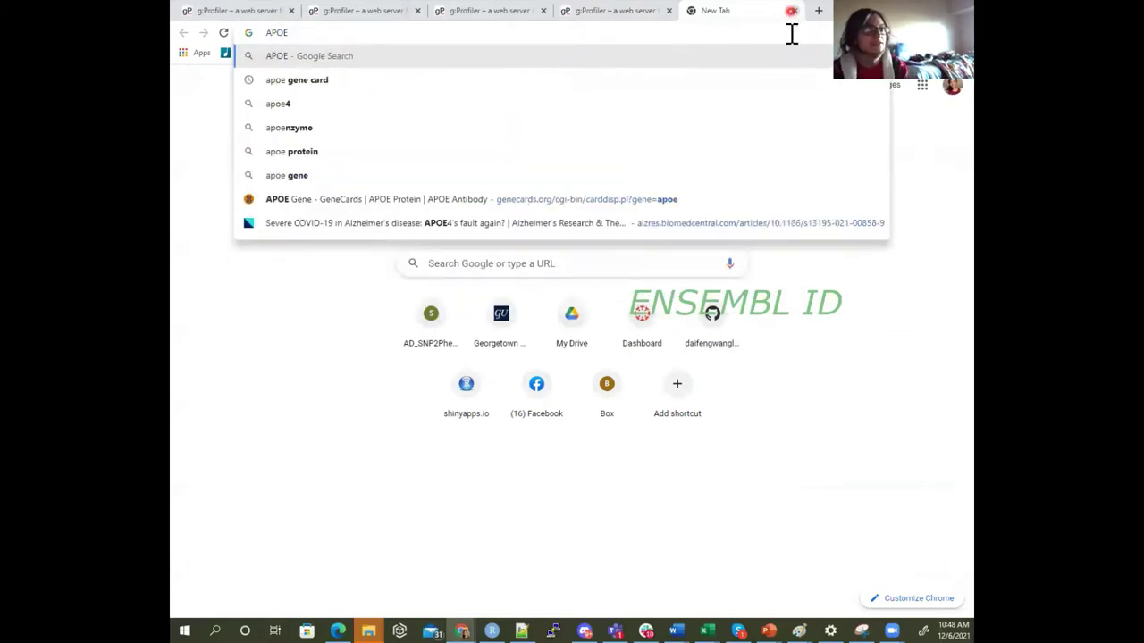
click(765, 198)
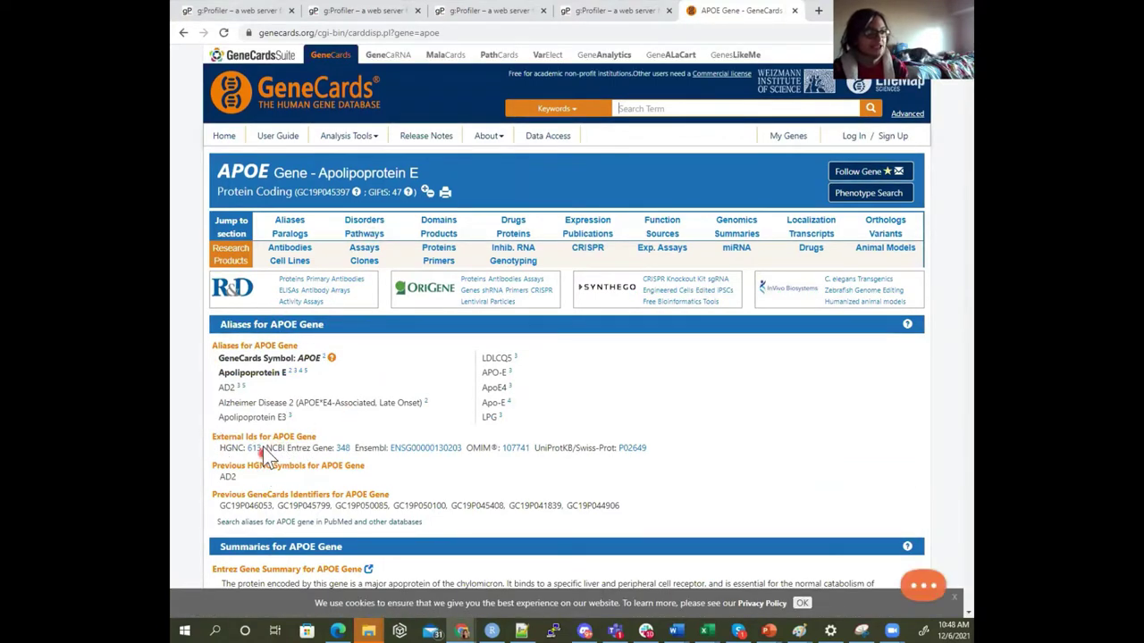
click(204, 446)
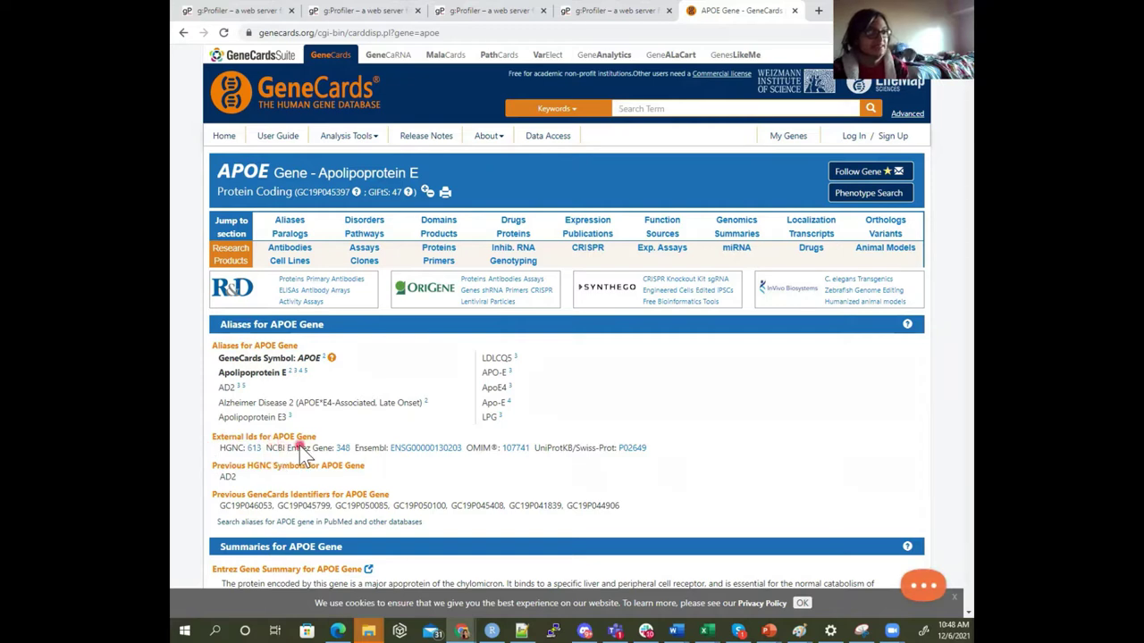
drag(315, 450, 458, 446)
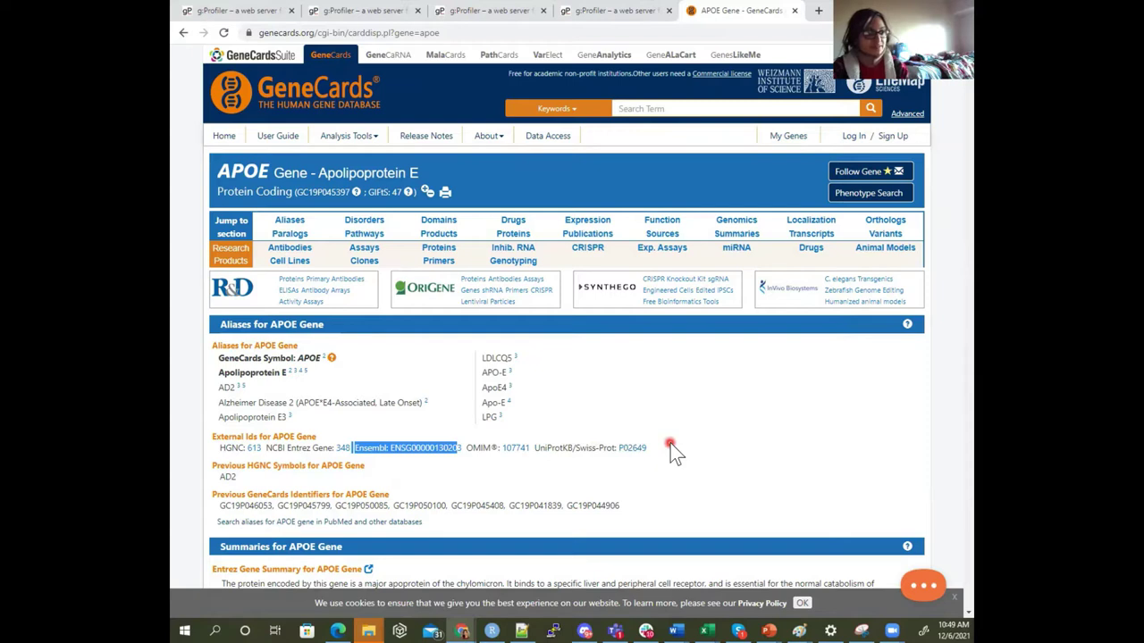
click(551, 419)
click(440, 468)
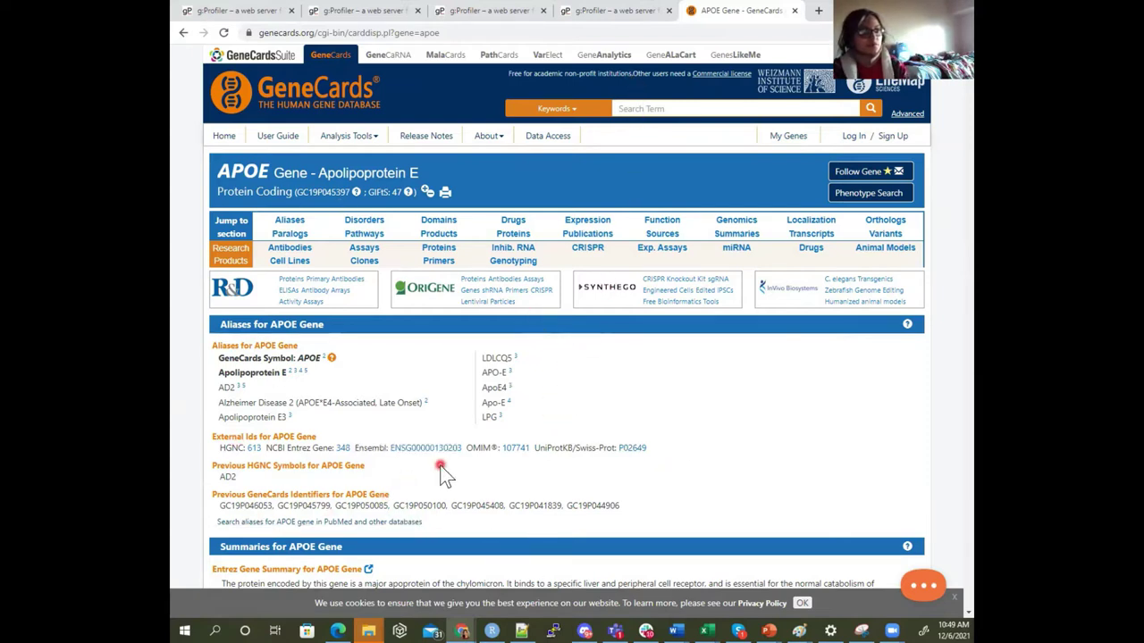
click(250, 10)
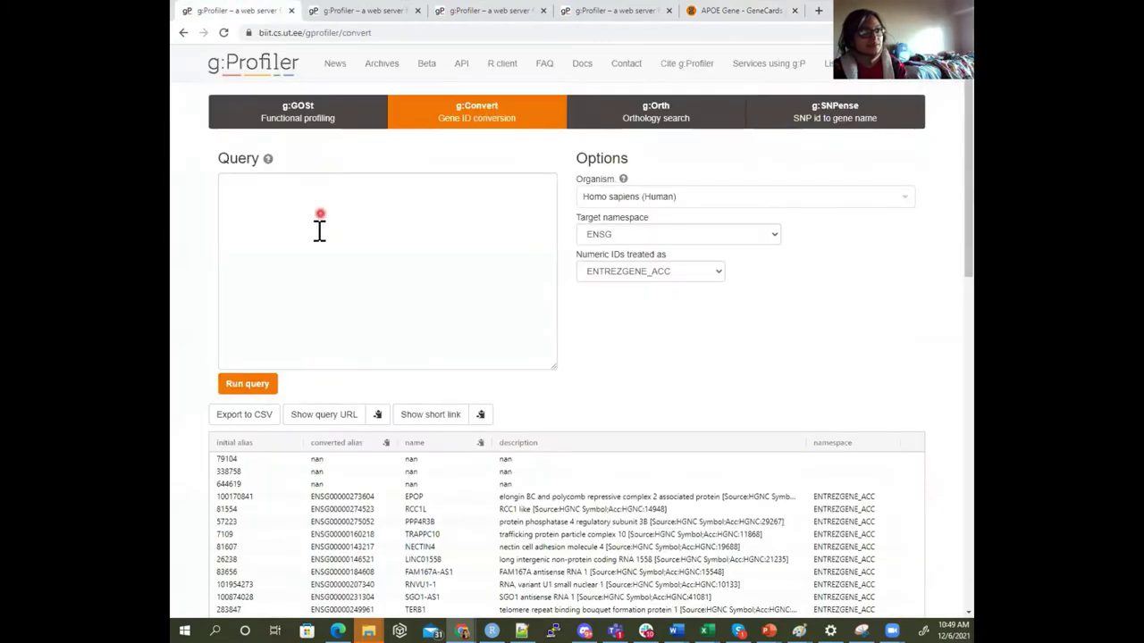
Step: Rerun the query in the second g:Profiler tab, then return to the first tab's empty query box
click(379, 10)
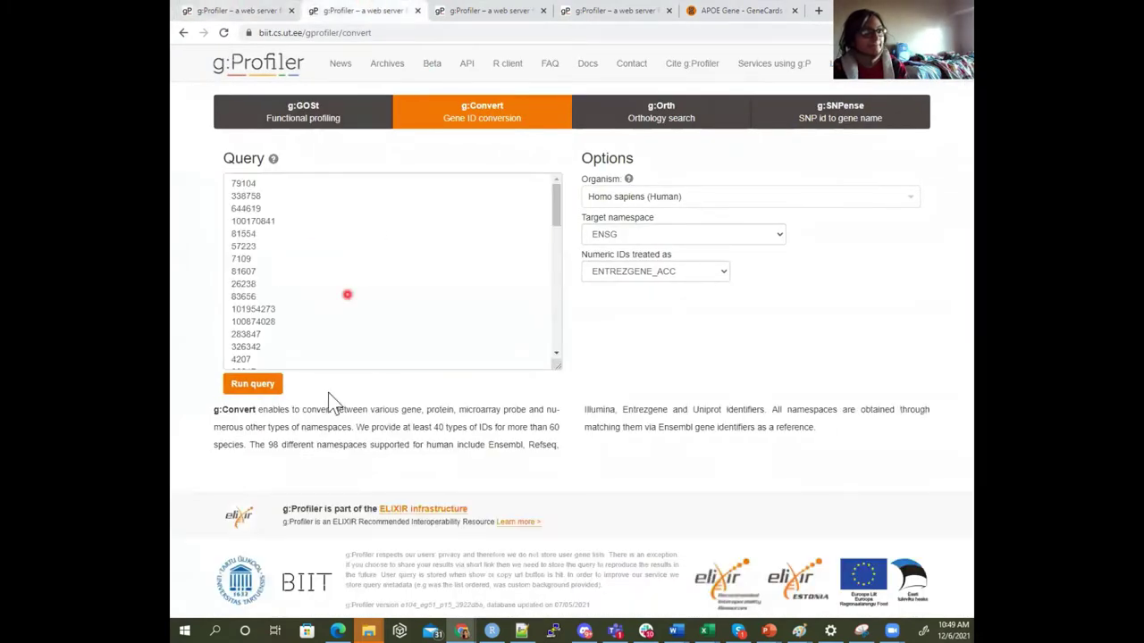
click(264, 385)
click(281, 10)
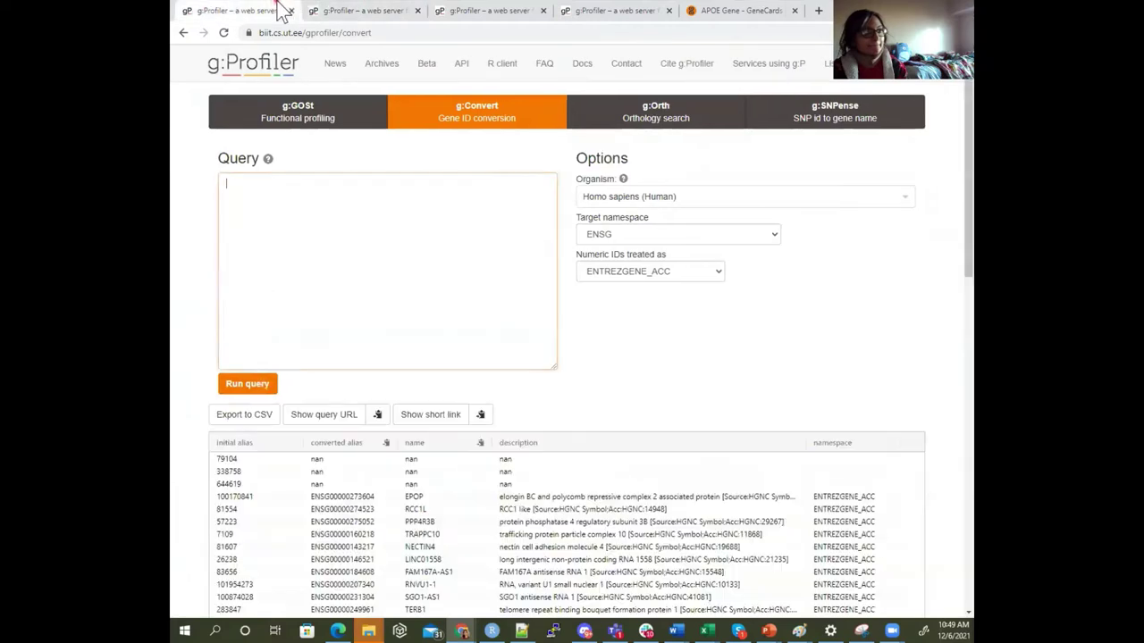
click(336, 222)
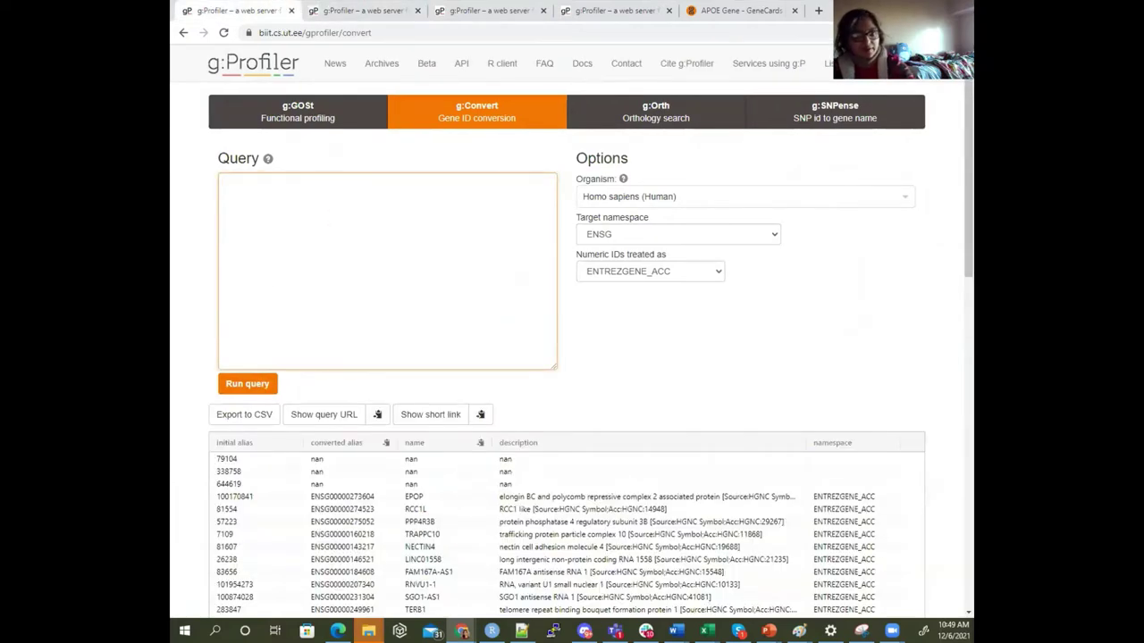
Step: Paste the numeric gene IDs from Excel, run the conversion, and keep ENTREZGENE_ACC for numeric IDs
click(706, 631)
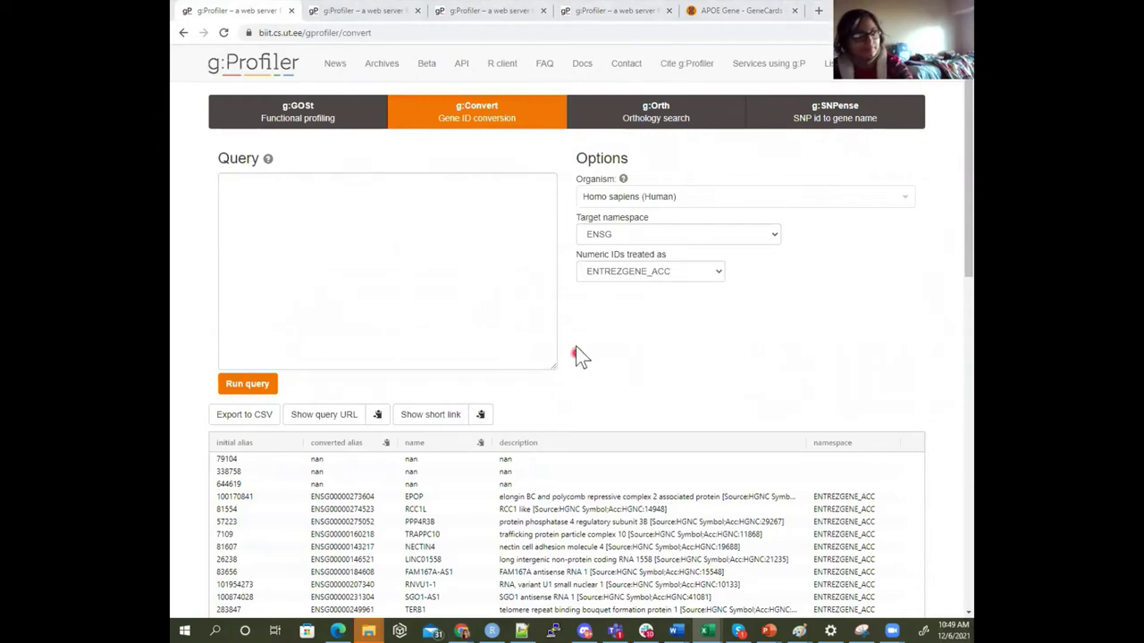
click(459, 257)
key(ctrl+v)
click(240, 386)
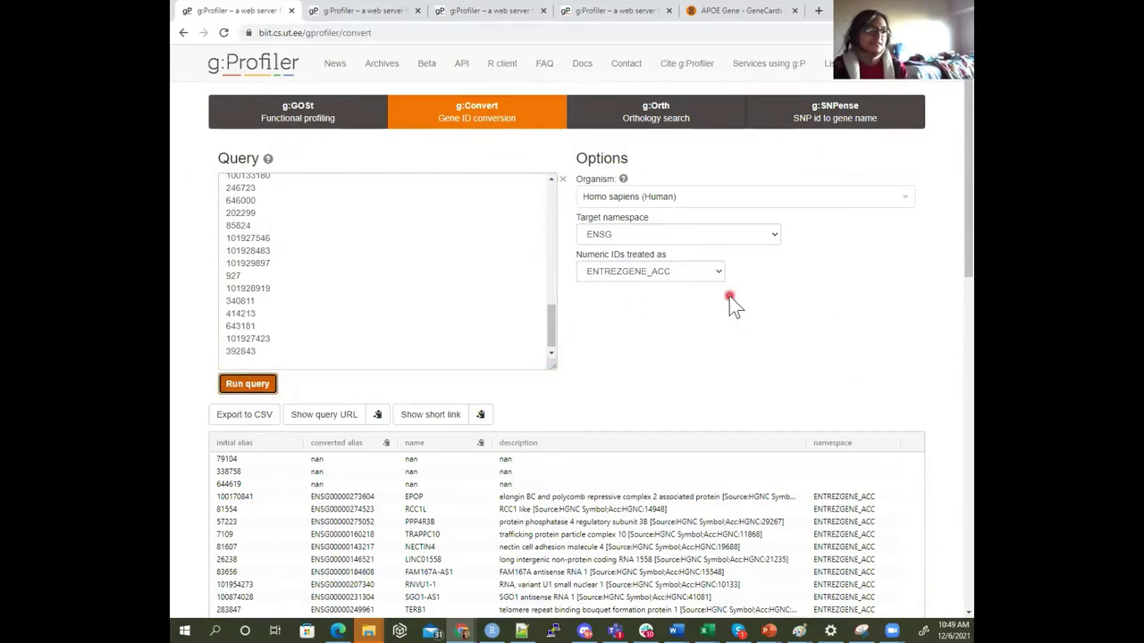
click(712, 272)
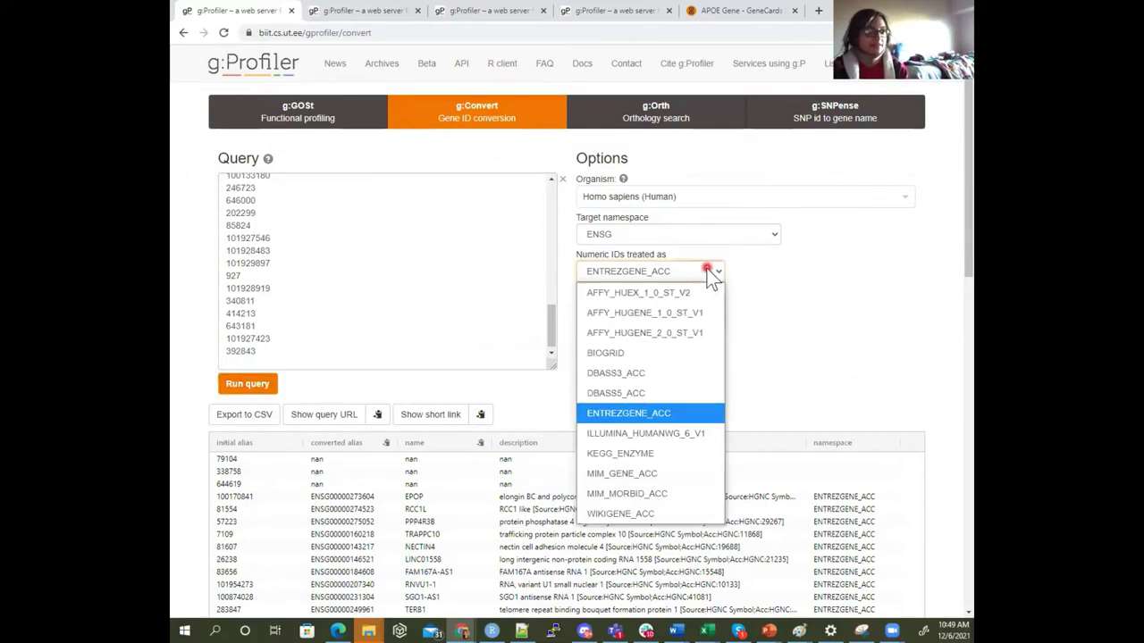
click(650, 413)
click(644, 294)
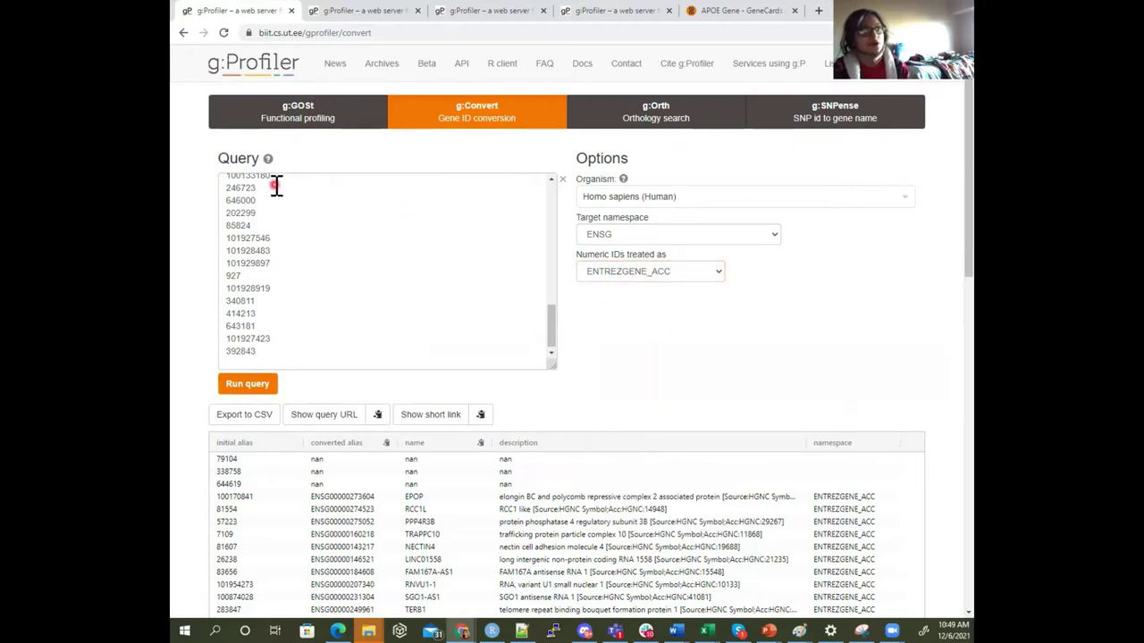
scroll(531, 274, up, 3)
drag(550, 324, 551, 204)
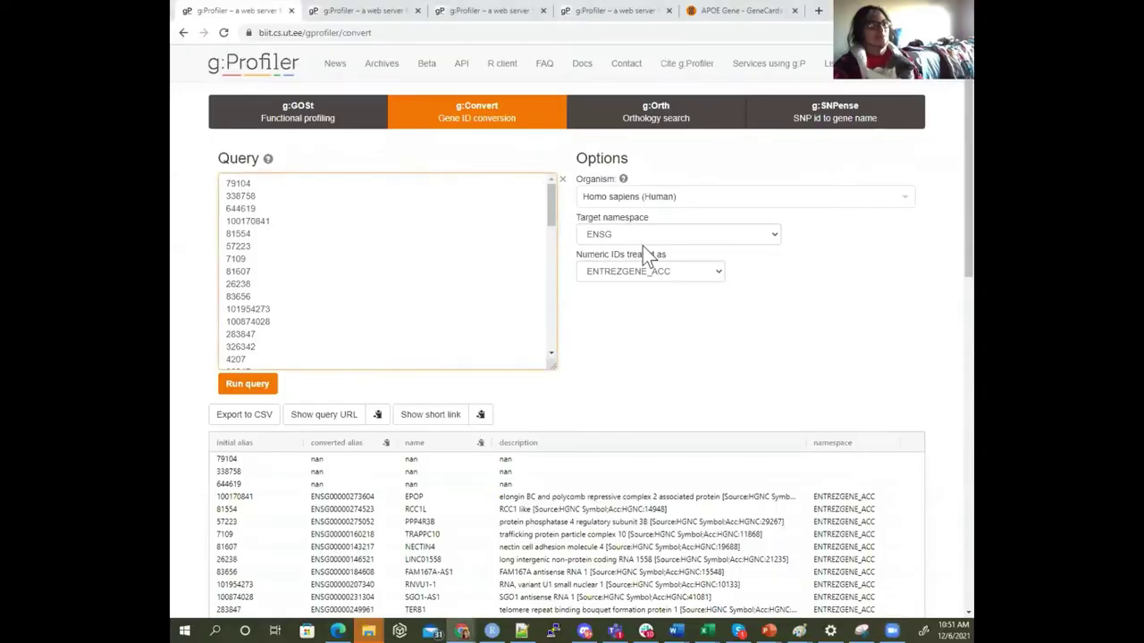
click(650, 266)
click(741, 272)
click(706, 273)
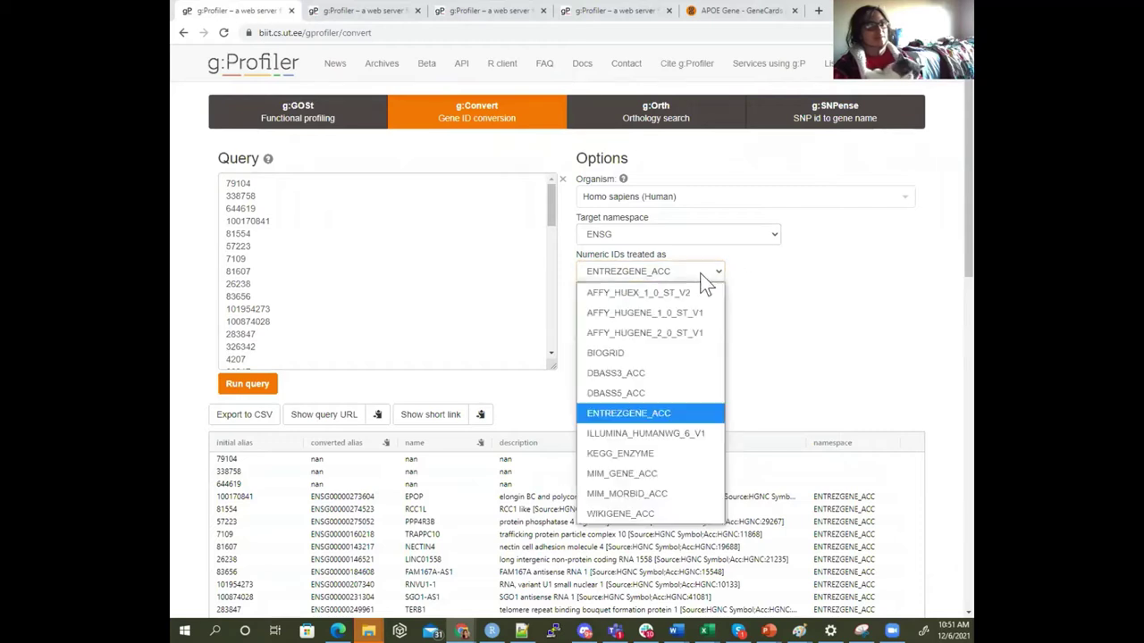
click(780, 326)
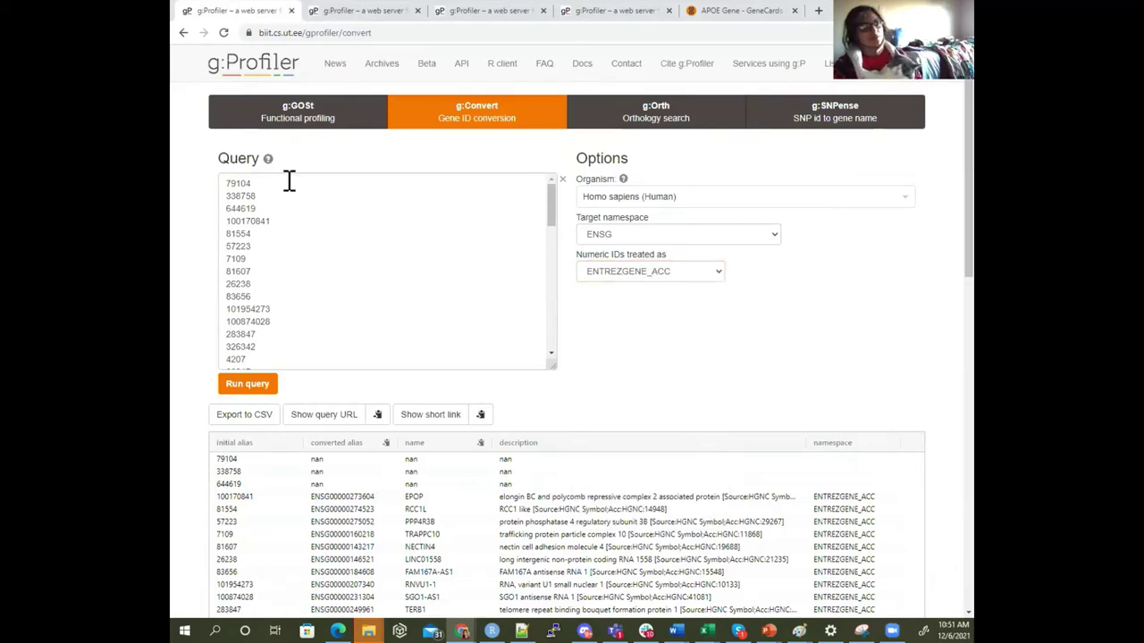
drag(572, 254, 674, 257)
click(679, 272)
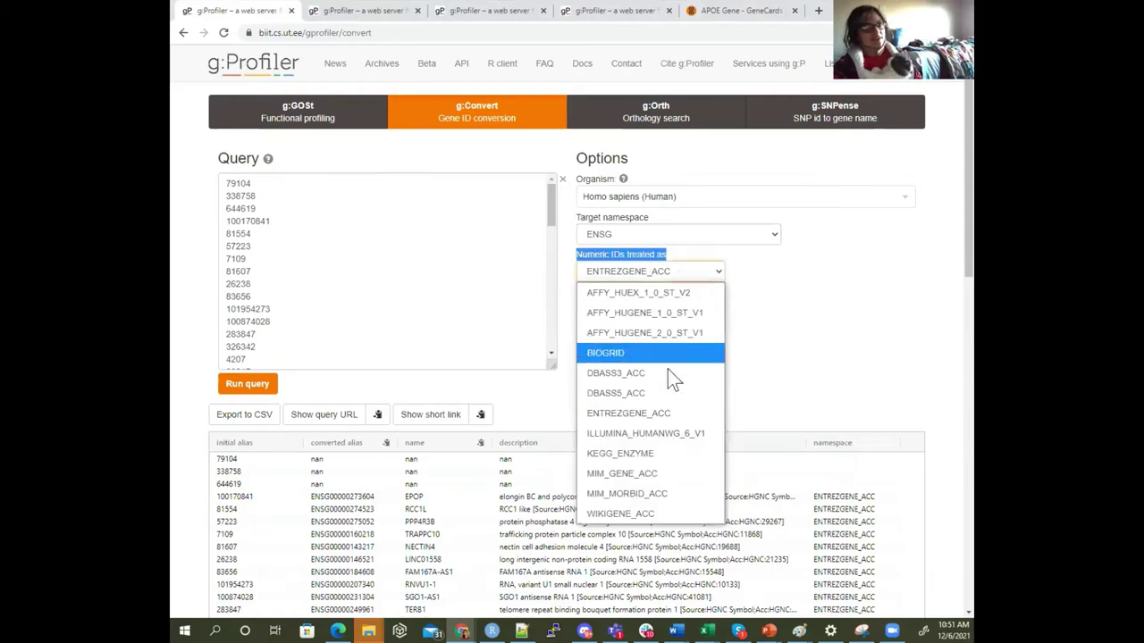
click(668, 418)
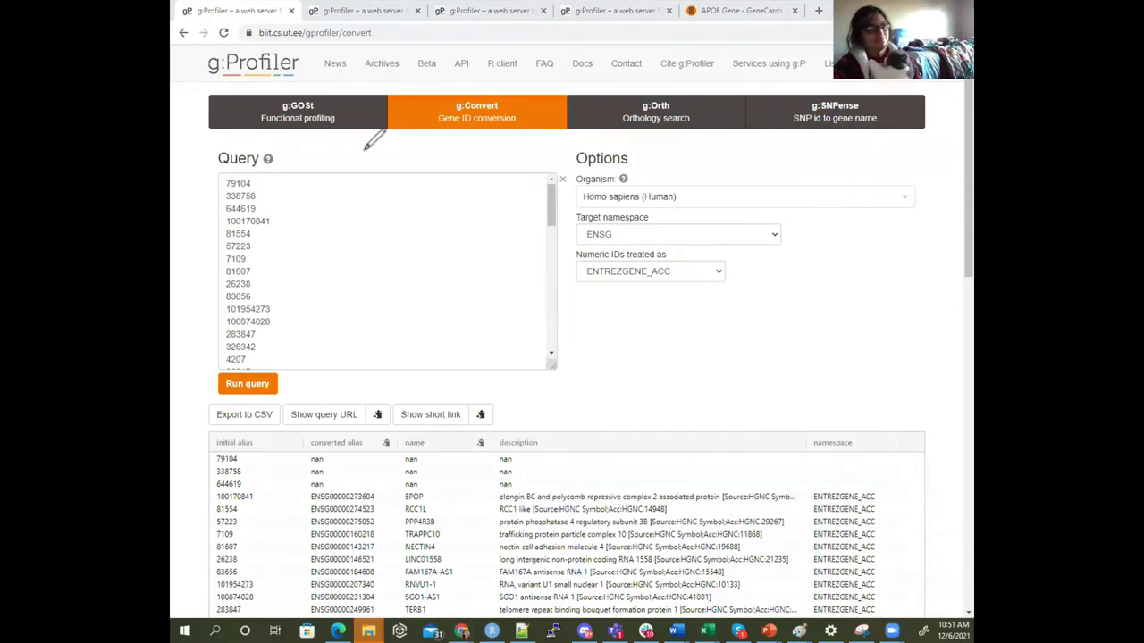
mouse_move(272, 176)
mouse_down()
mouse_move(300, 221)
mouse_move(317, 298)
mouse_move(306, 353)
mouse_up()
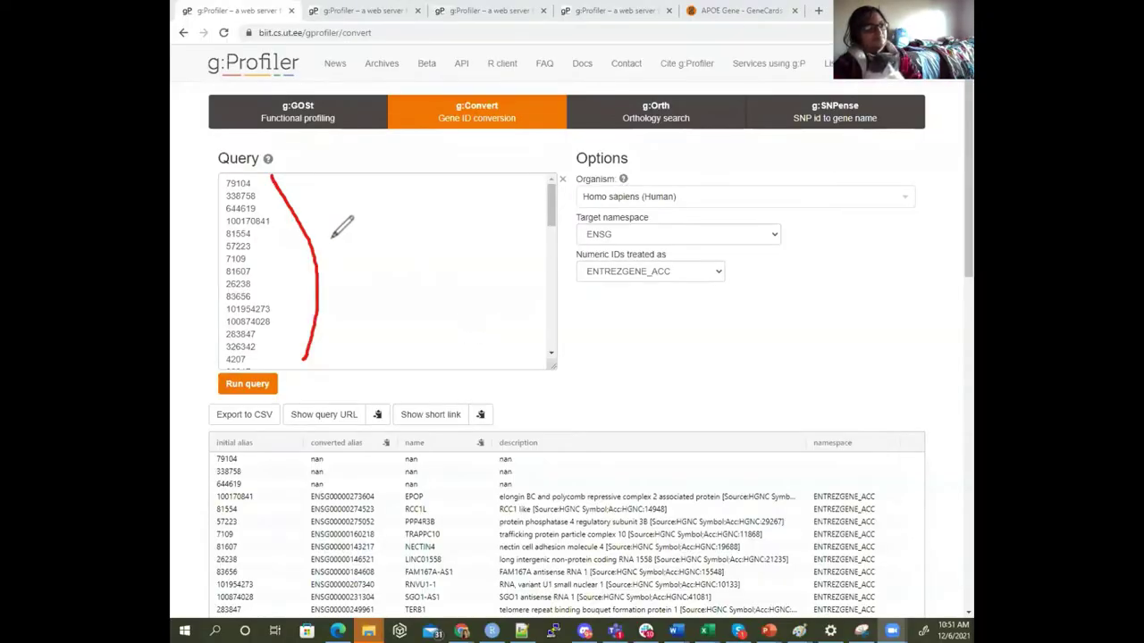
mouse_move(320, 273)
mouse_down()
mouse_move(471, 242)
mouse_move(580, 256)
mouse_move(567, 263)
mouse_up()
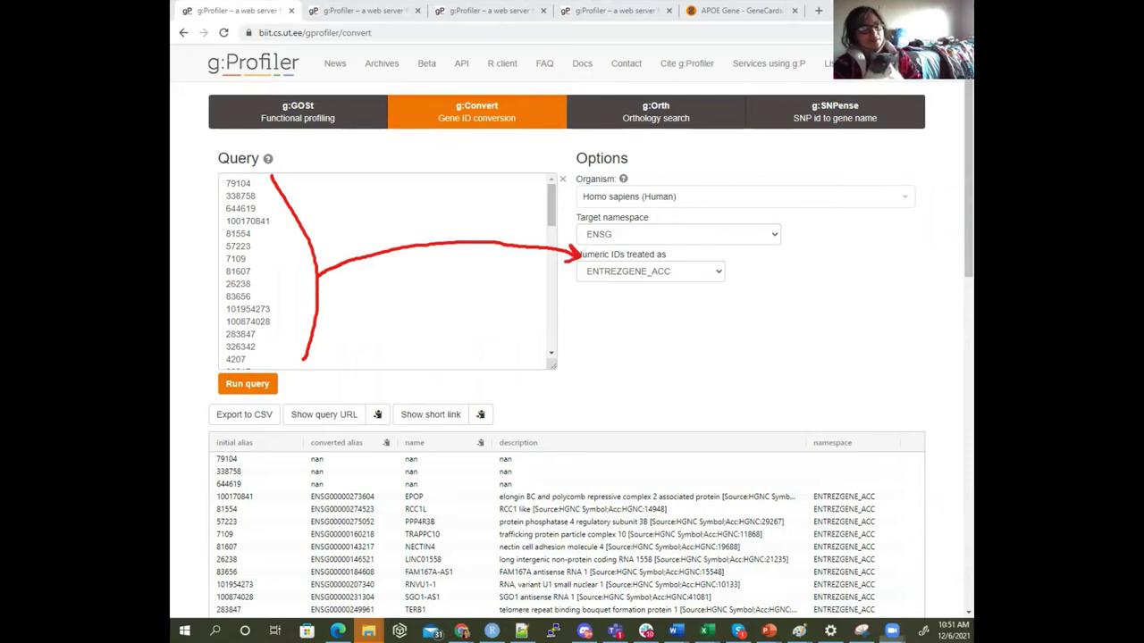
click(714, 235)
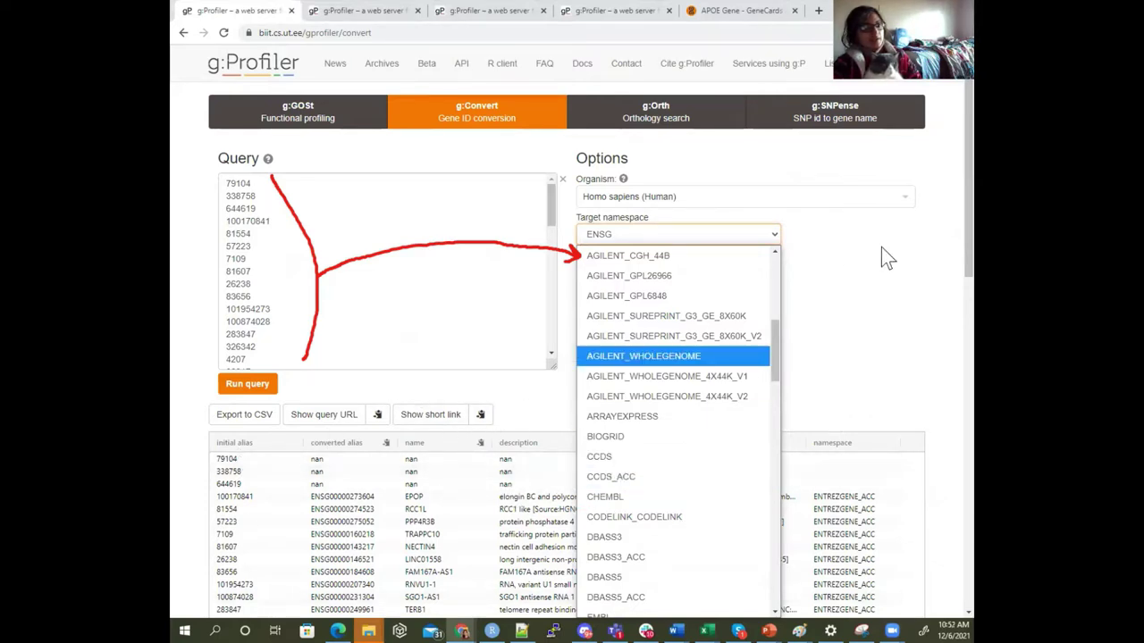
click(795, 282)
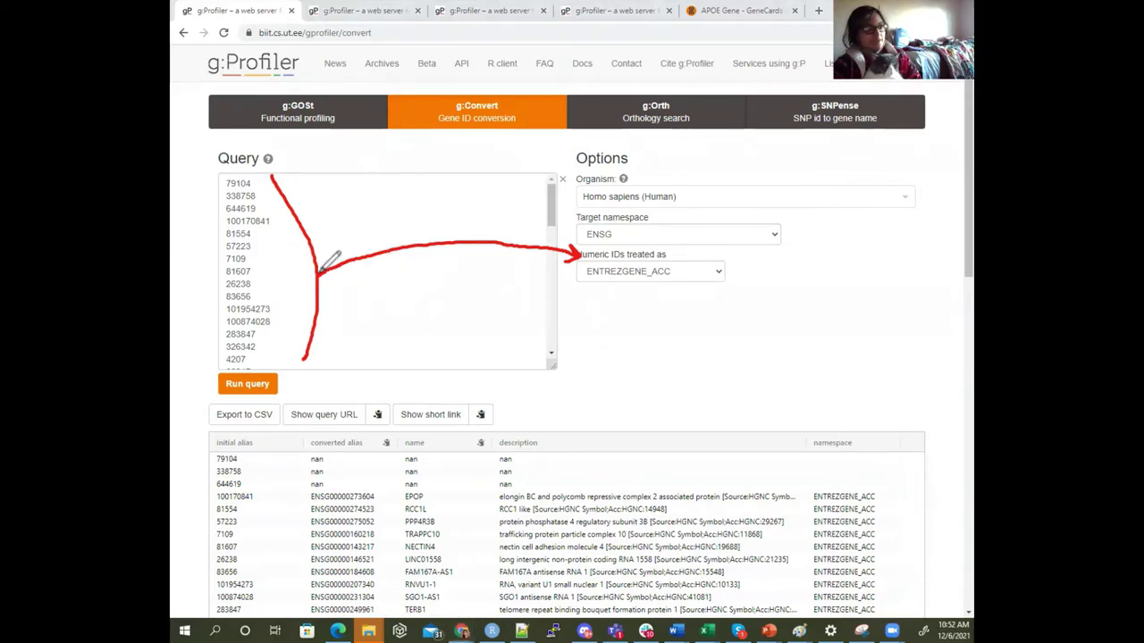
mouse_move(320, 275)
mouse_down()
mouse_move(308, 362)
mouse_move(254, 441)
mouse_move(260, 420)
mouse_up()
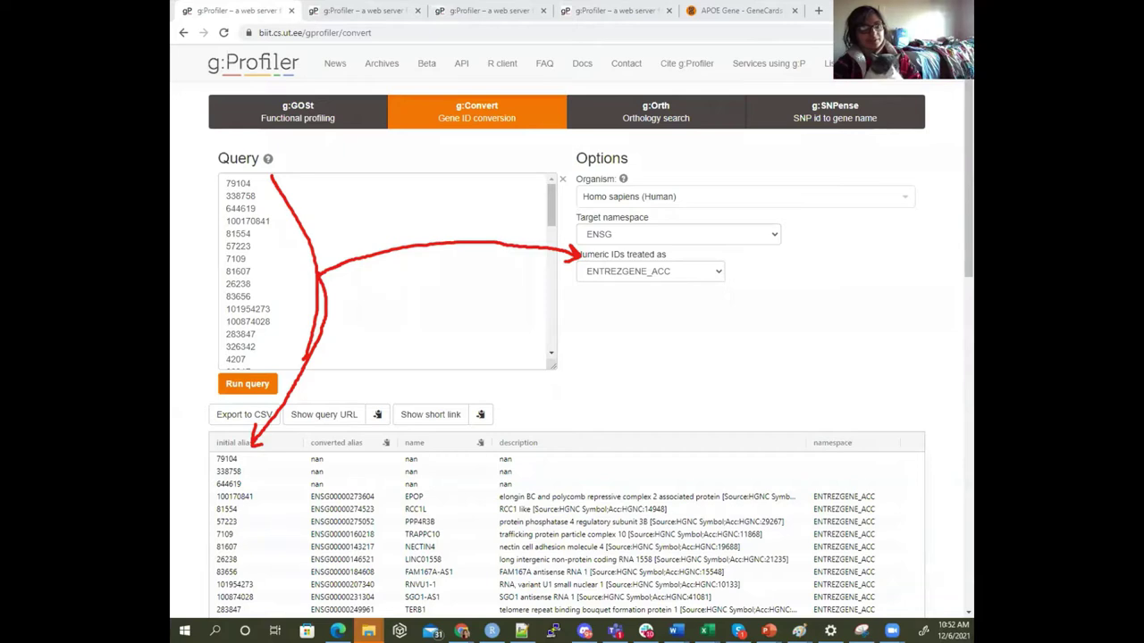
drag(576, 217, 654, 215)
drag(308, 443, 364, 442)
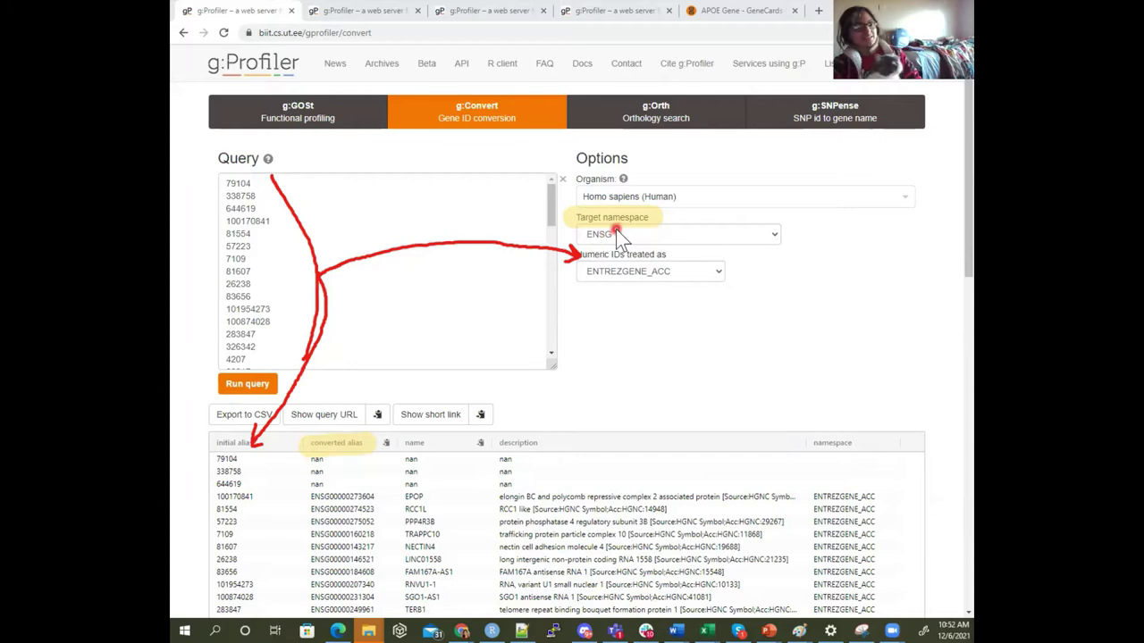
click(722, 11)
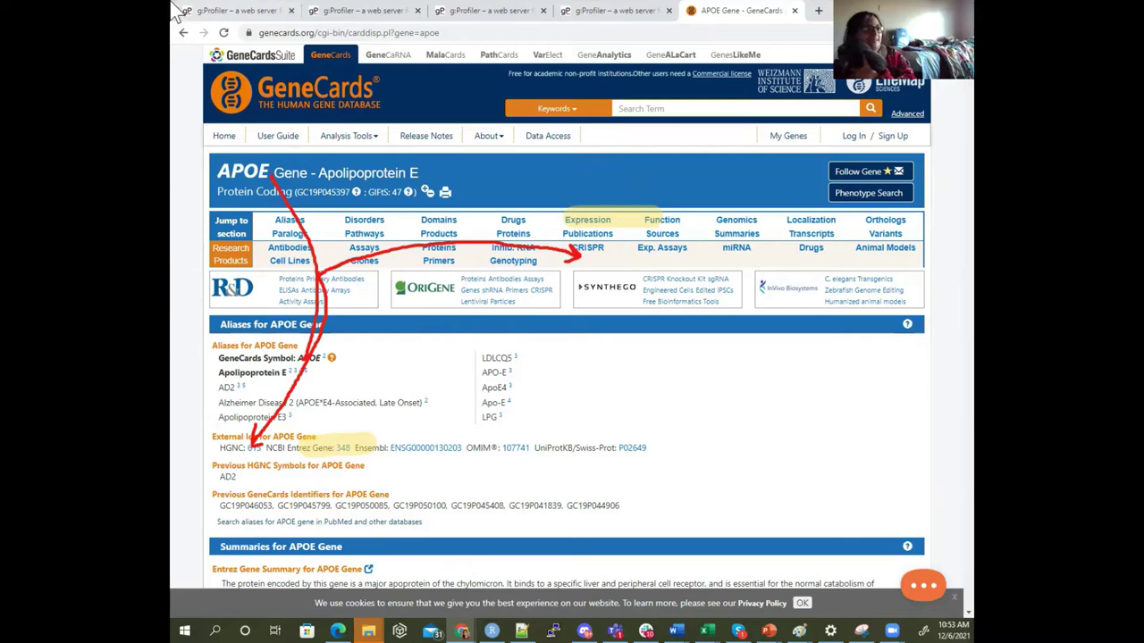
click(240, 10)
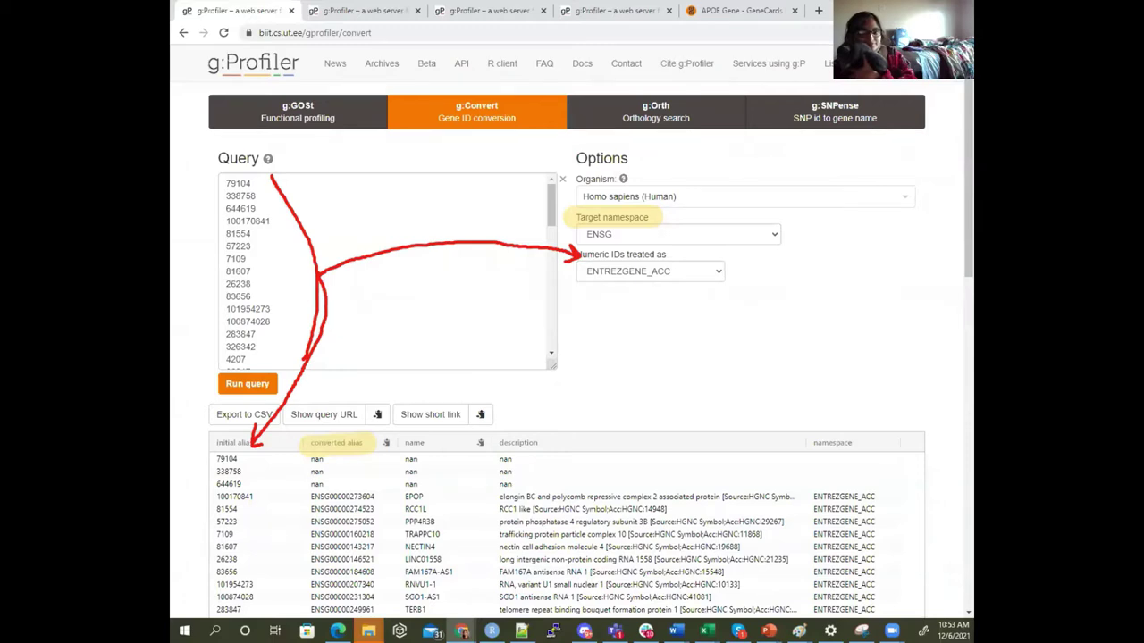
Step: Set the target namespace to HGNC and rerun the conversion
key(Escape)
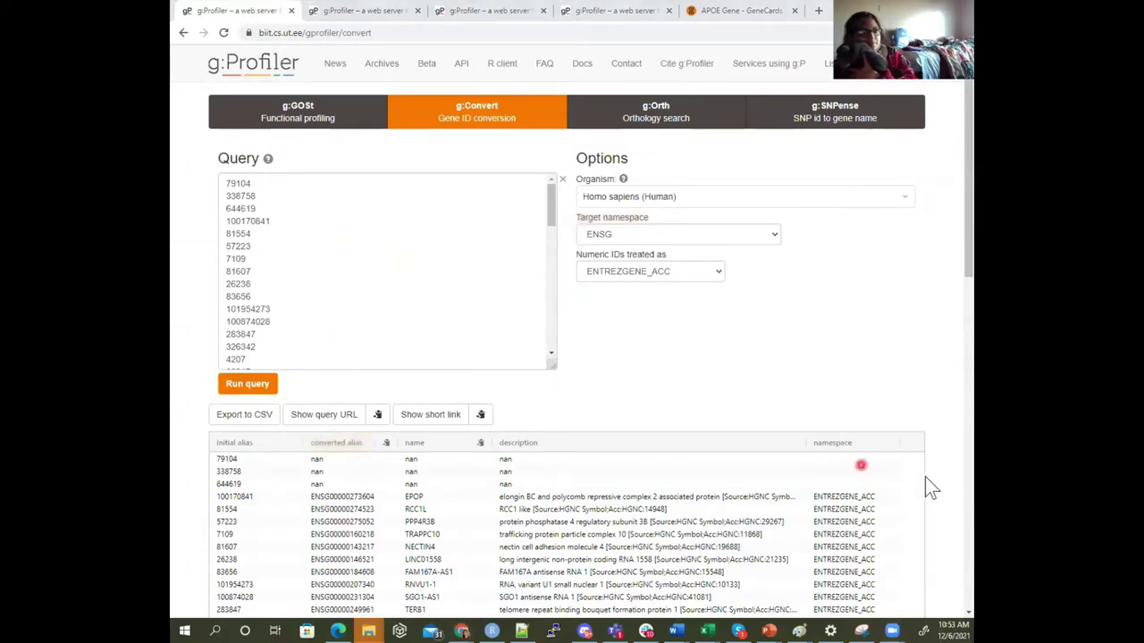
click(735, 234)
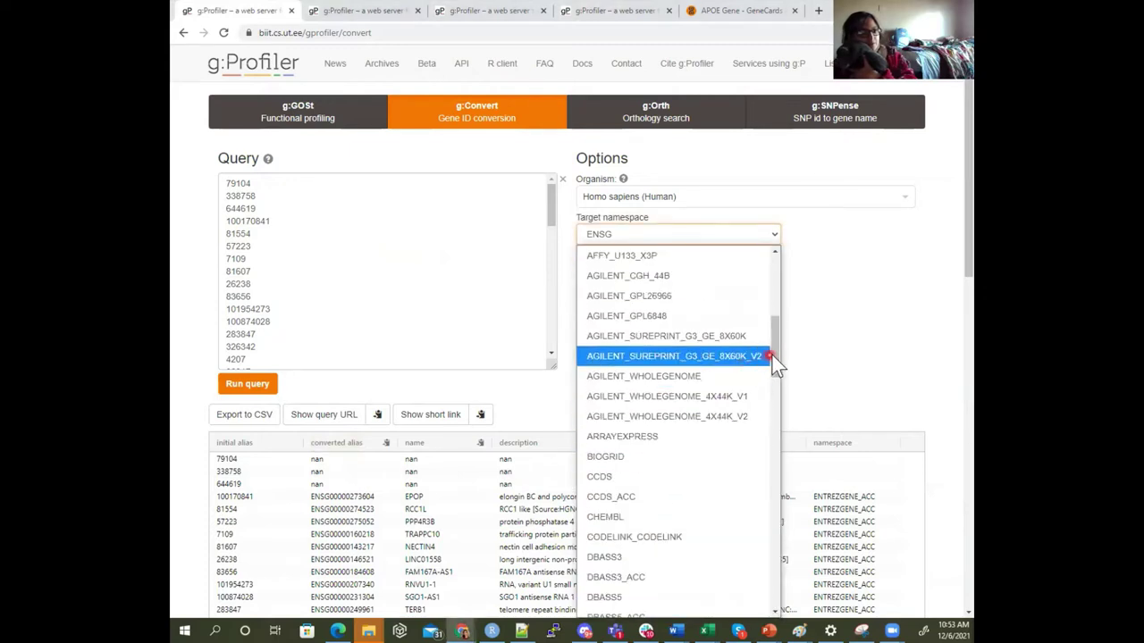
drag(774, 365, 770, 432)
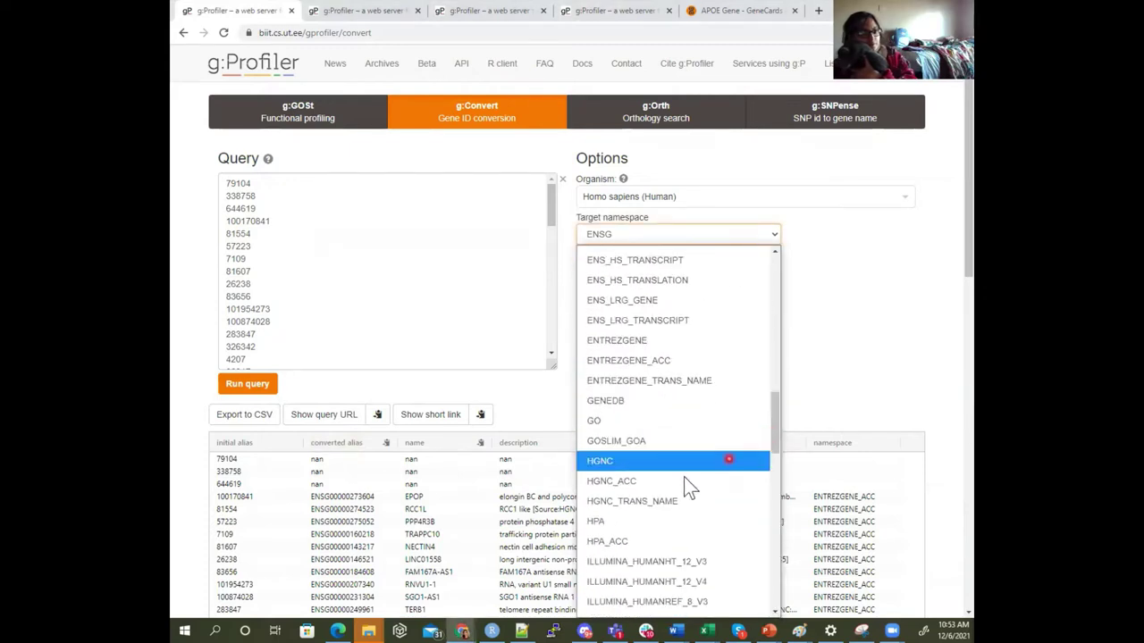
click(653, 459)
click(239, 384)
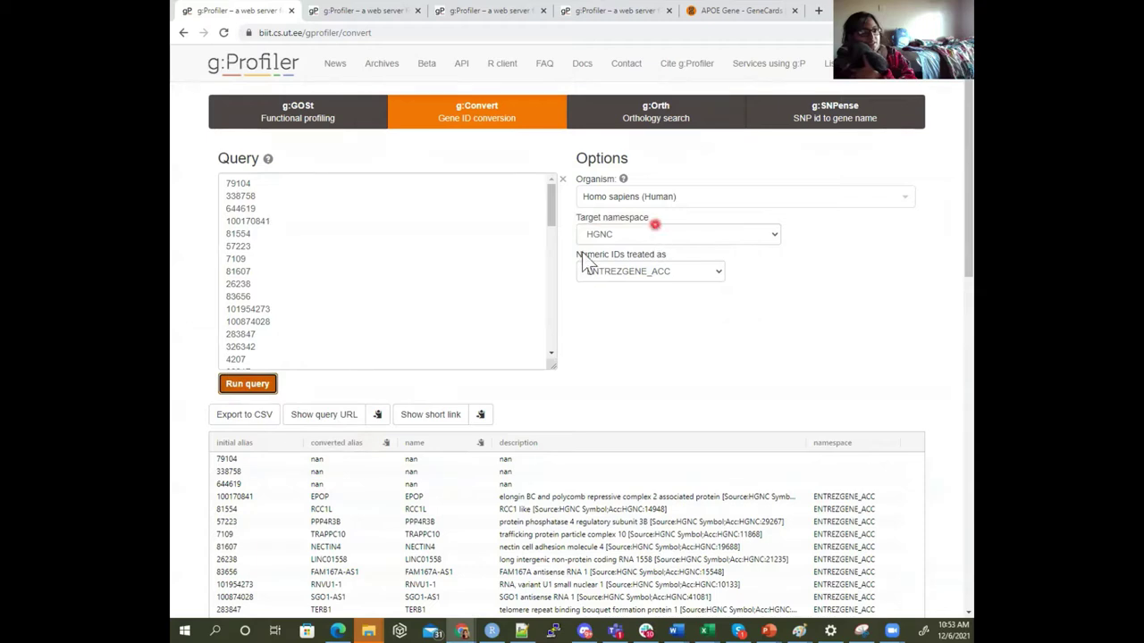
Step: Compare with the APOE GeneCards page and highlight the Target namespace label and converted alias header
click(722, 10)
click(258, 370)
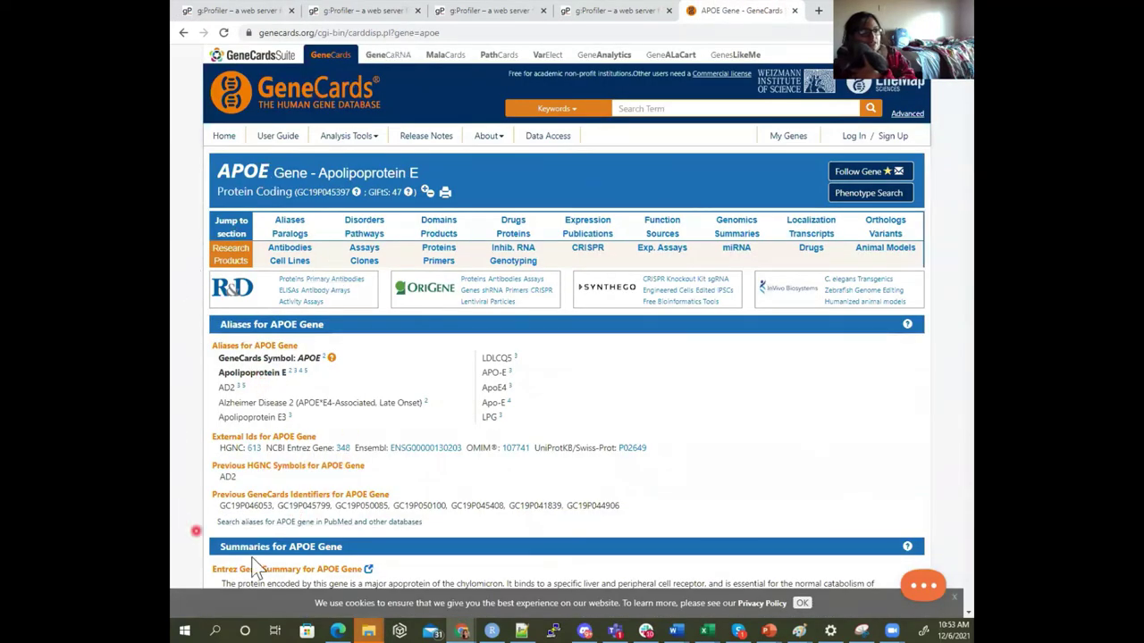
click(240, 9)
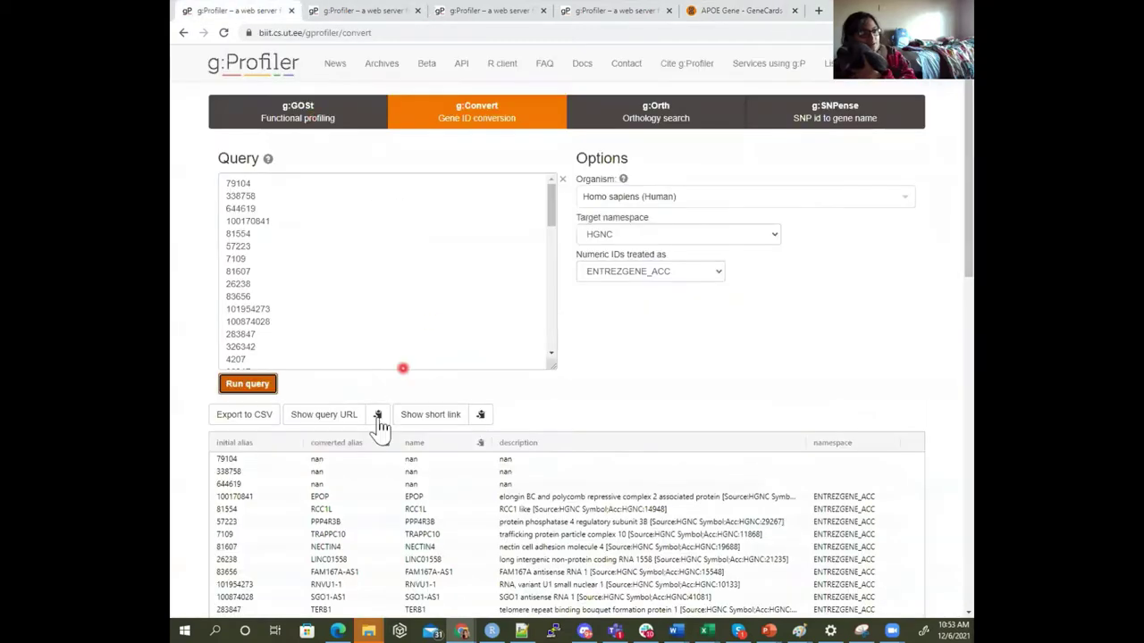
click(864, 518)
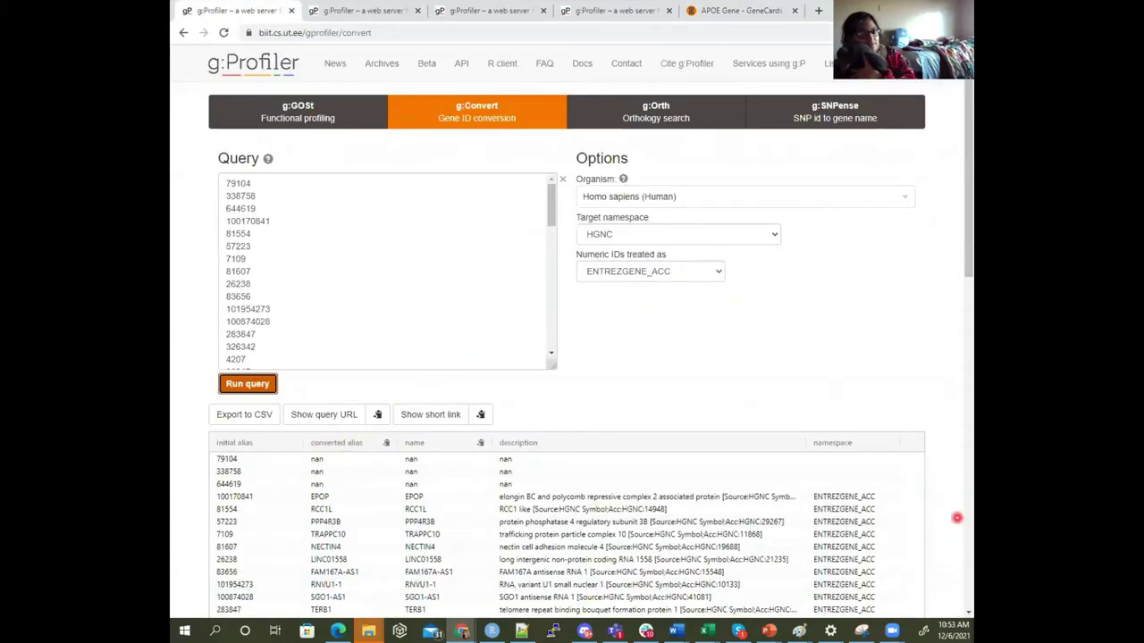
drag(579, 217, 656, 217)
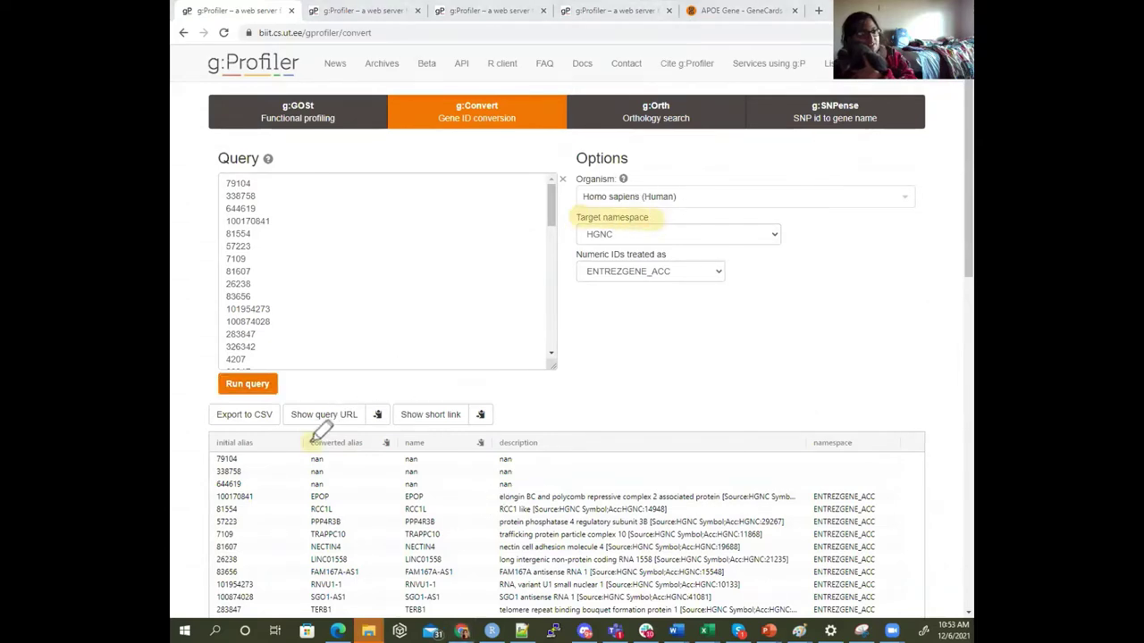
drag(312, 443, 368, 443)
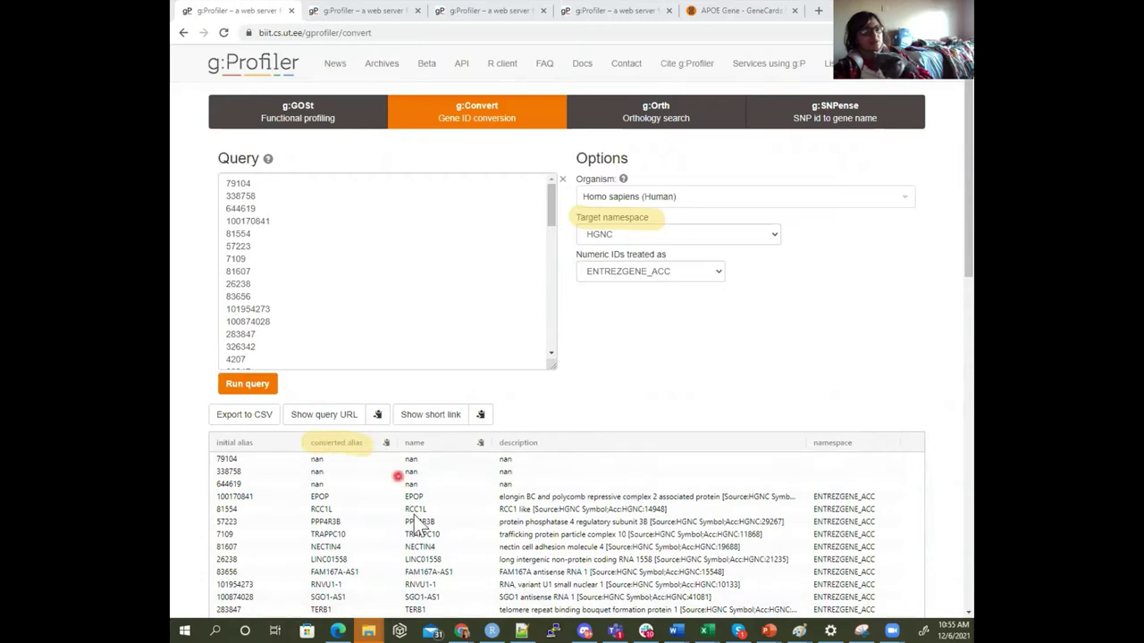
Step: Try GENEDB, then KEGG_ENZYME as the target namespace and rerun the conversion
click(603, 232)
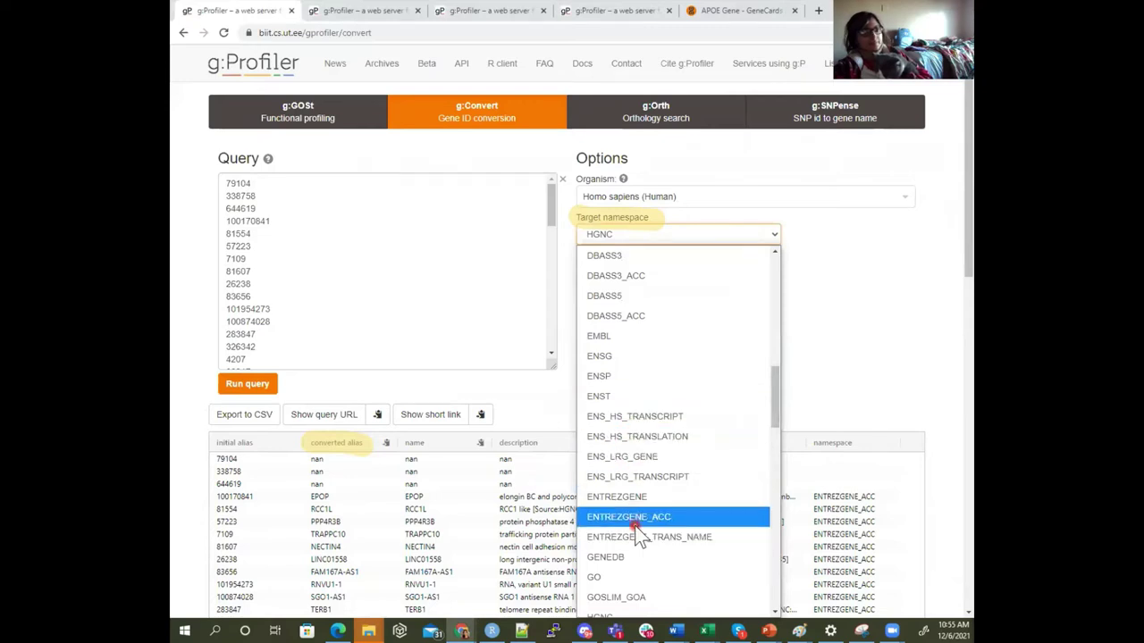
scroll(639, 536, down, 2)
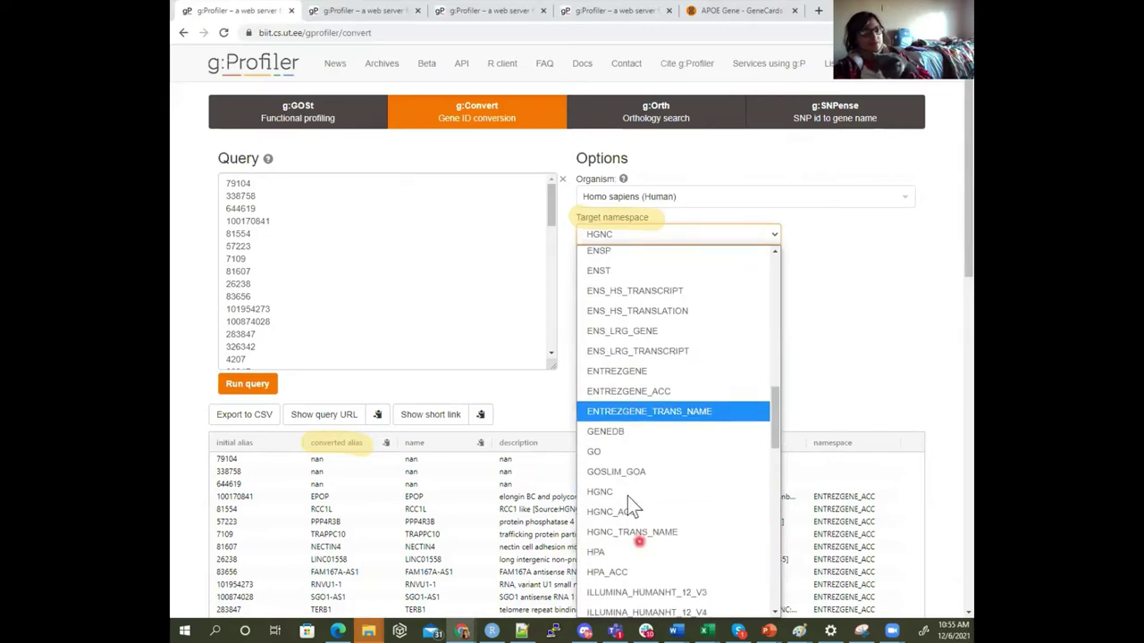
click(609, 431)
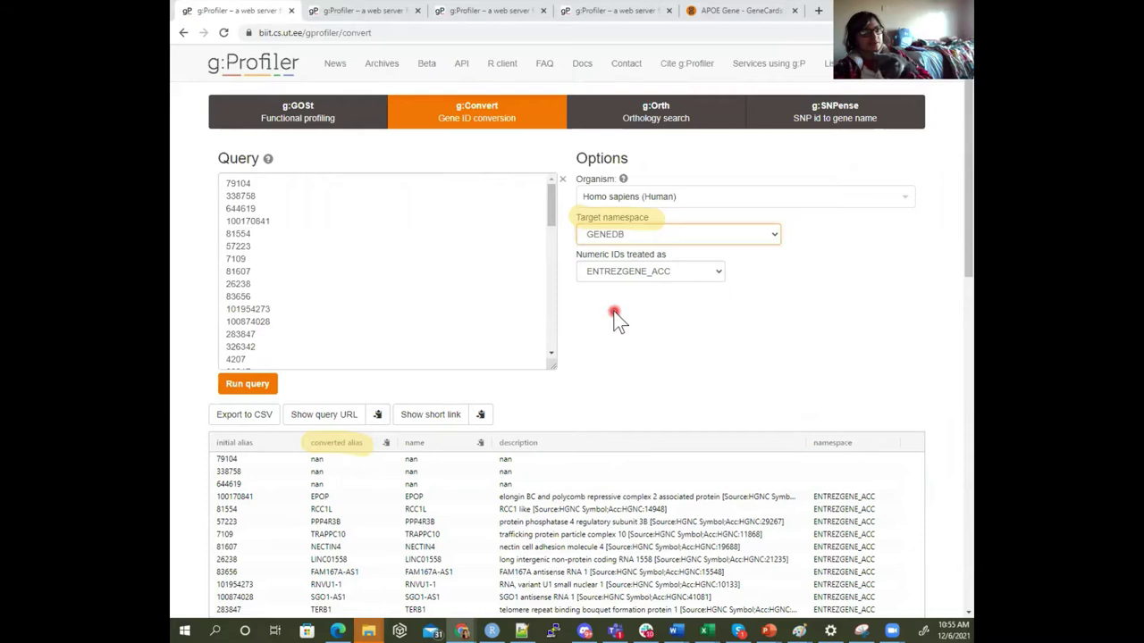
click(617, 234)
scroll(722, 464, down, 3)
scroll(722, 480, down, 3)
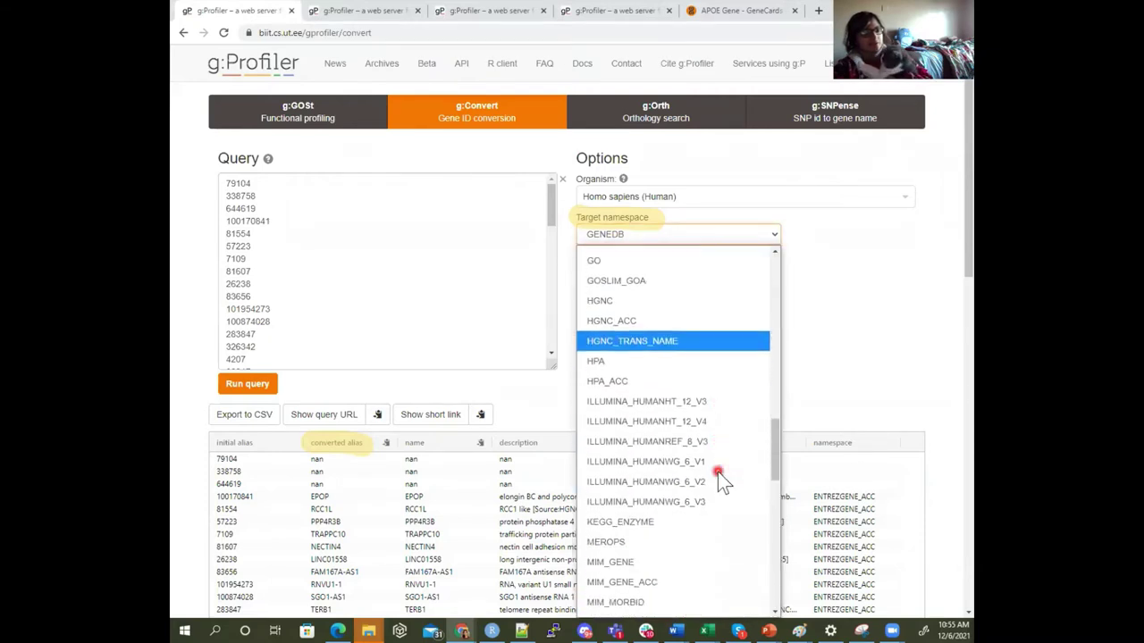
click(647, 523)
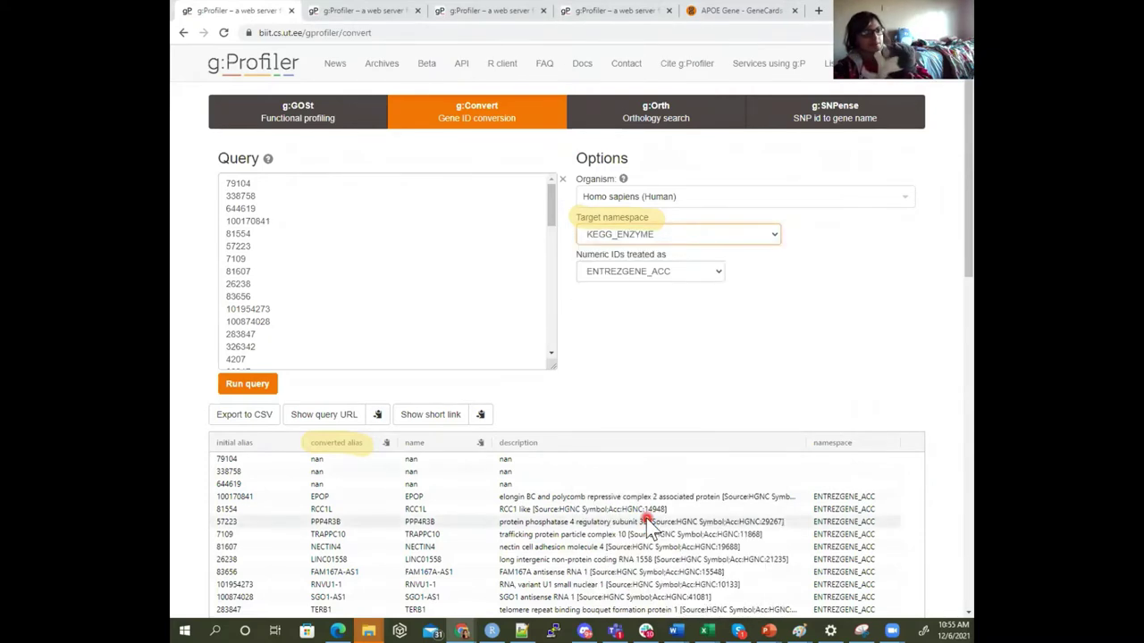
click(262, 392)
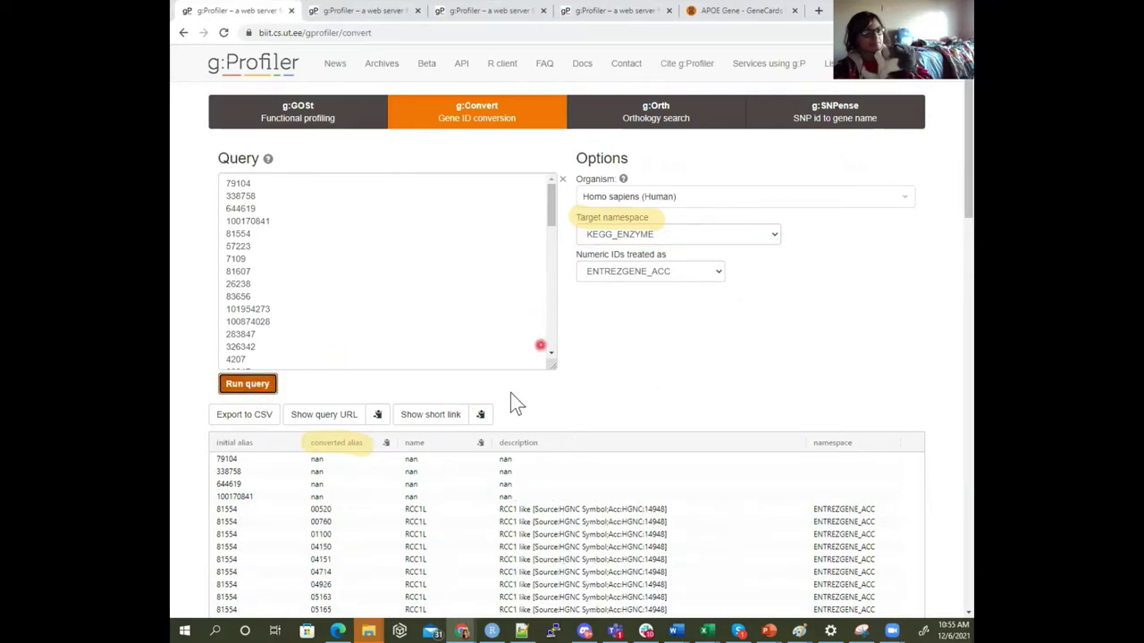
scroll(446, 500, down, 4)
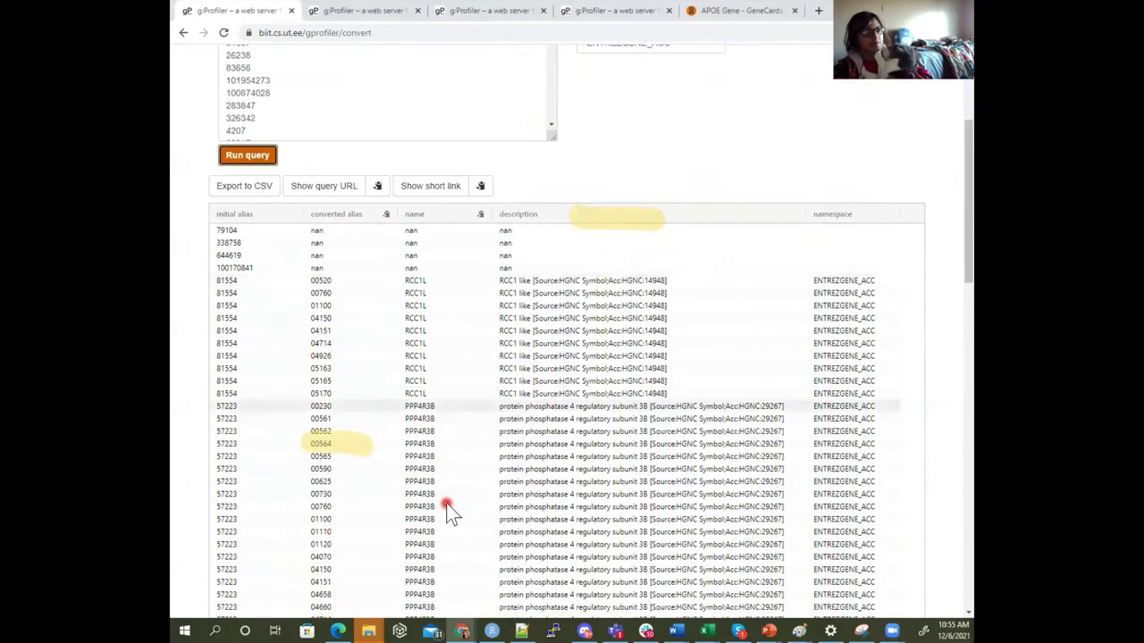
scroll(451, 511, down, 3)
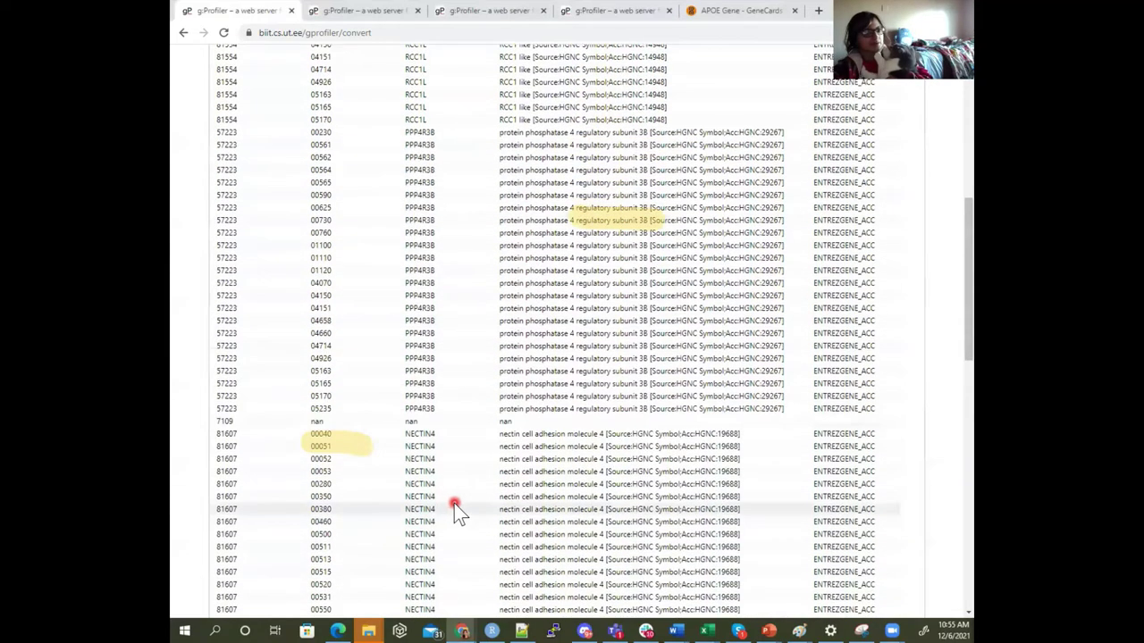
scroll(454, 503, up, 8)
Step: Switch the target namespace back to GENEDB and rerun, getting nan for every ID
click(685, 230)
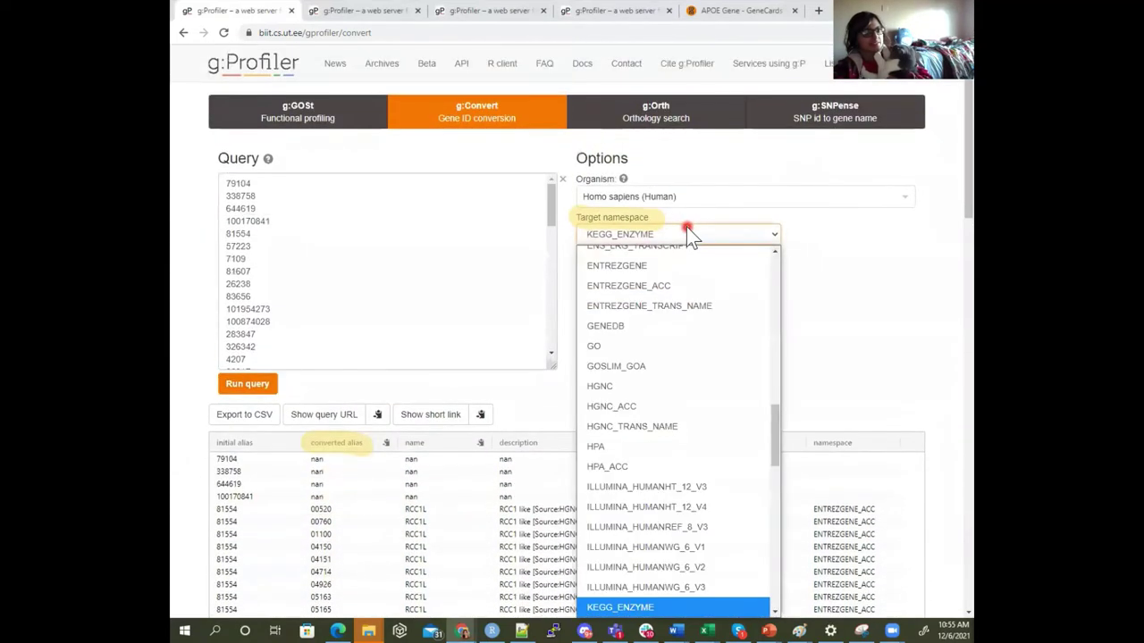
scroll(683, 286, up, 1)
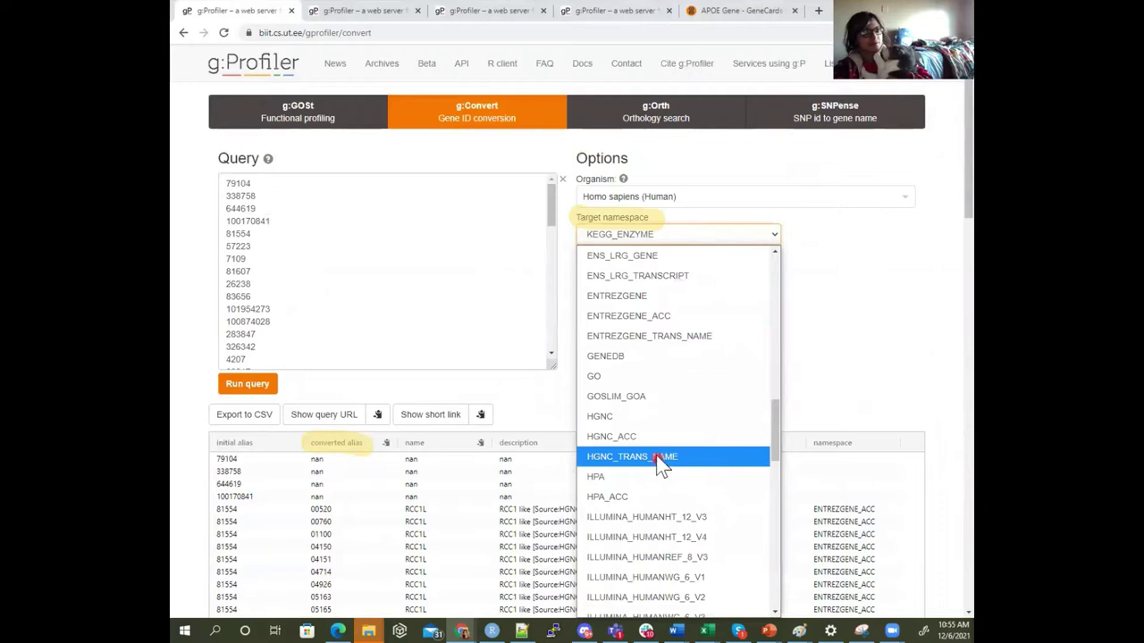
click(644, 359)
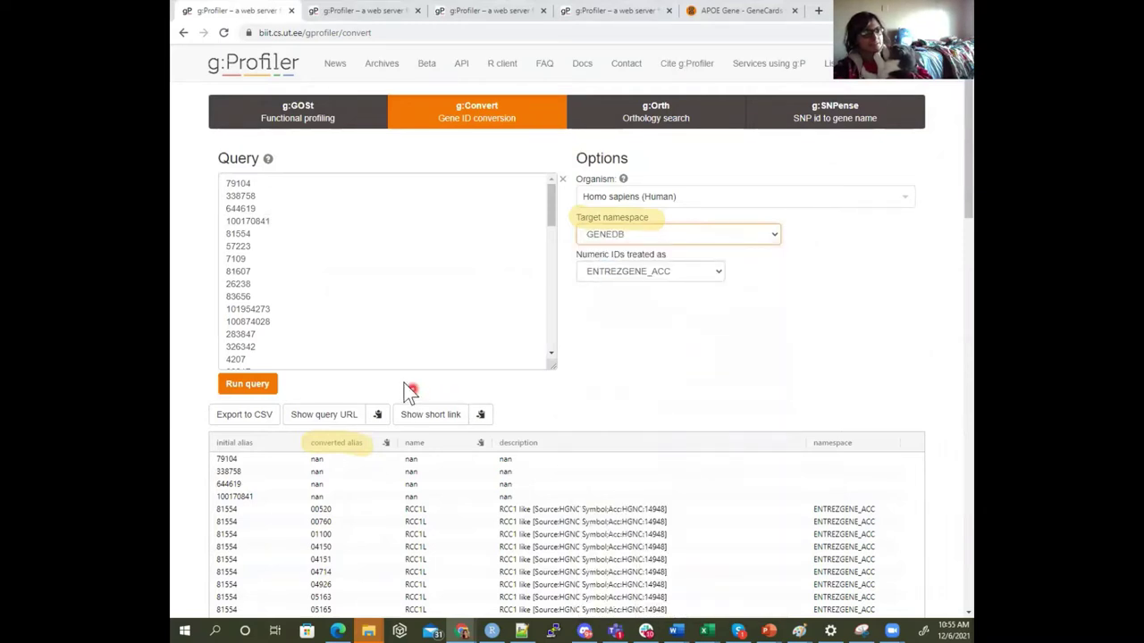
click(276, 383)
scroll(612, 442, down, 2)
scroll(609, 439, up, 1)
scroll(610, 438, up, 1)
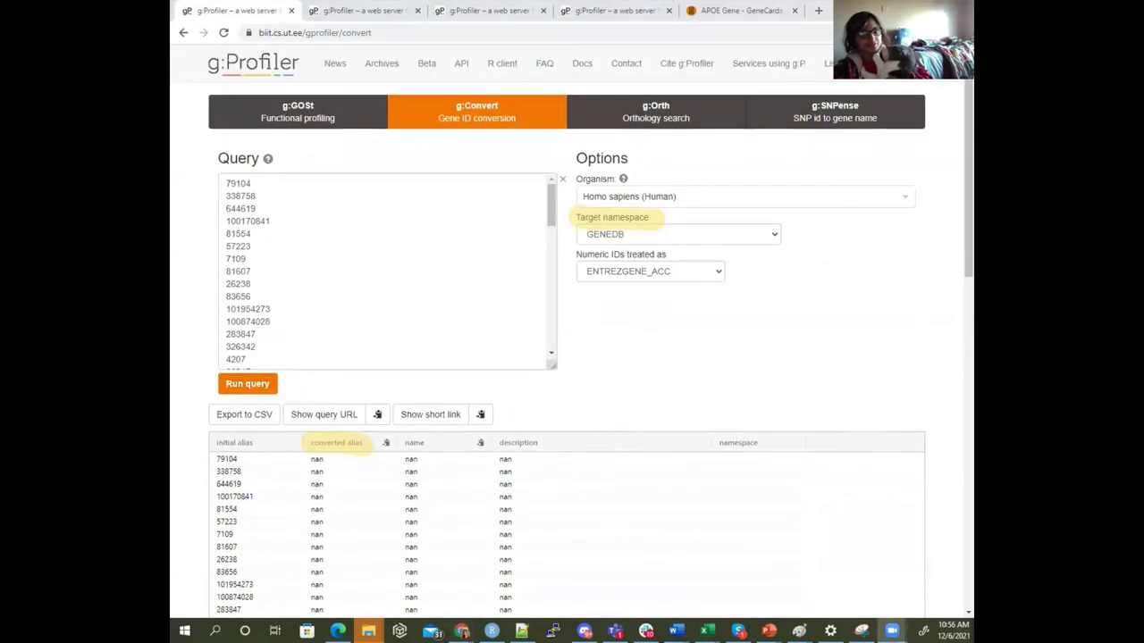
Step: Open the g:Profiler home page in a new tab and switch to the g:Convert form
right_click(226, 65)
click(259, 70)
click(345, 10)
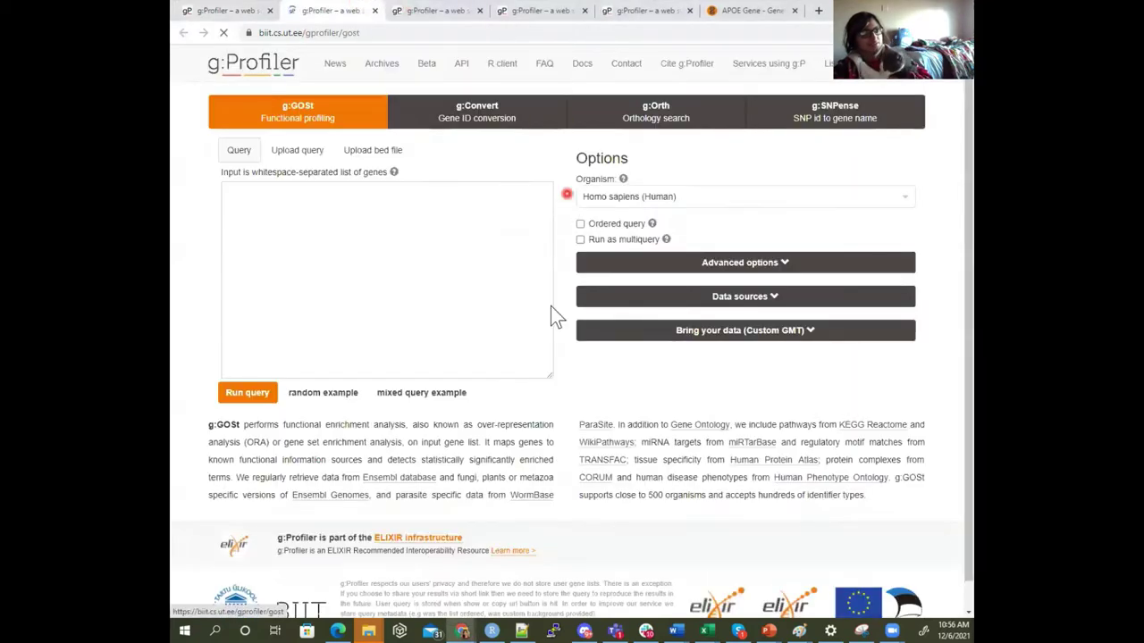
click(496, 125)
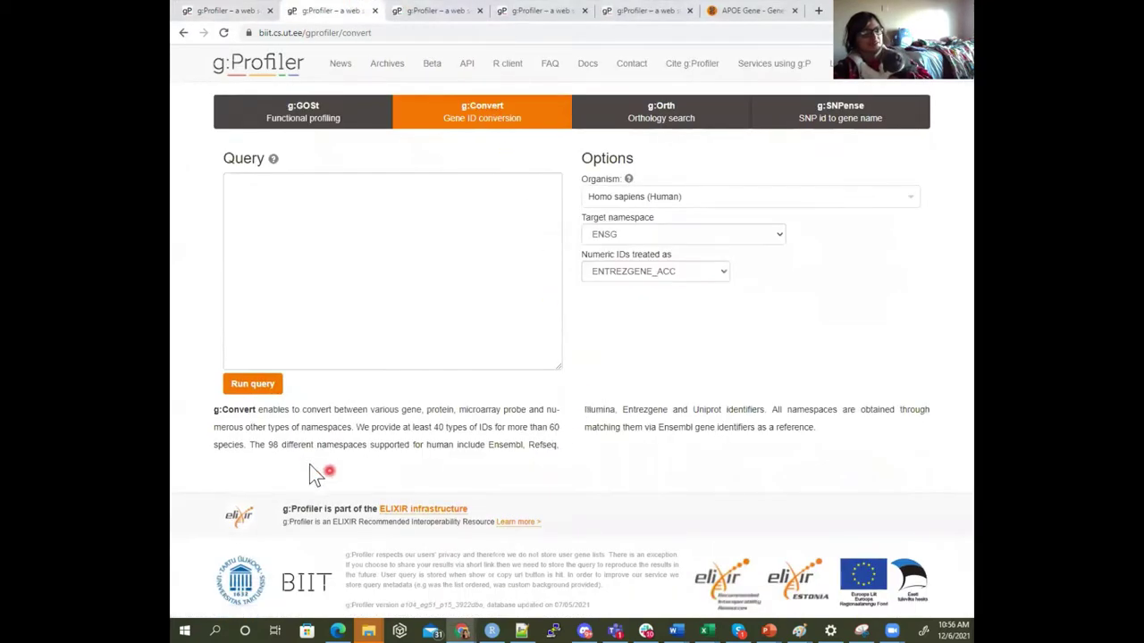
Step: Highlight the g:Convert description sentence about supported namespaces
drag(365, 427, 559, 445)
click(525, 428)
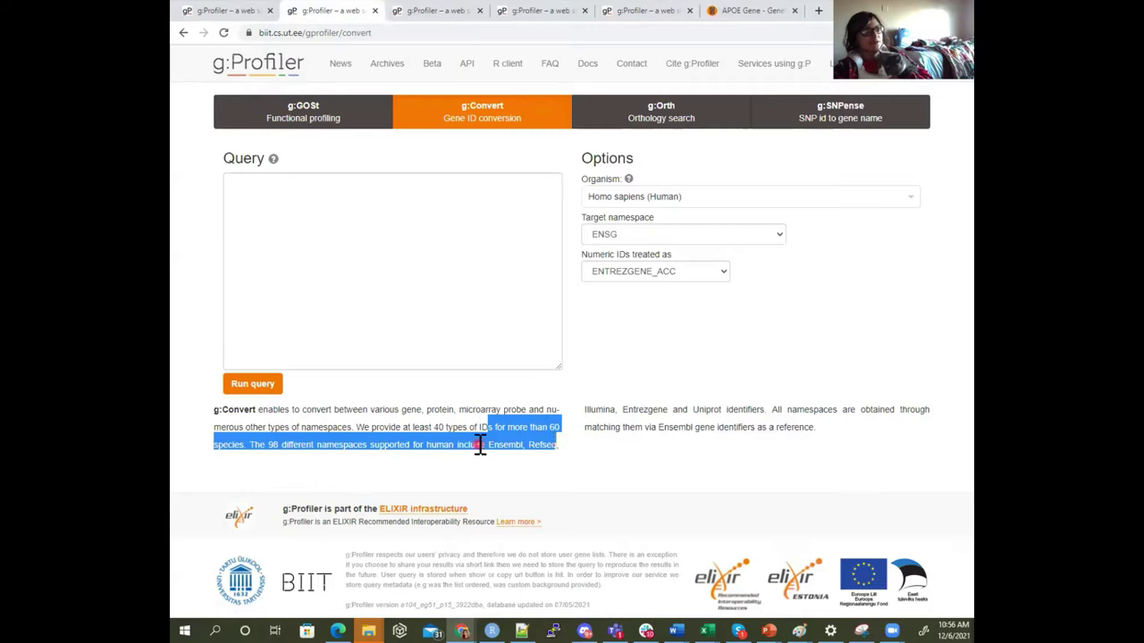
click(527, 445)
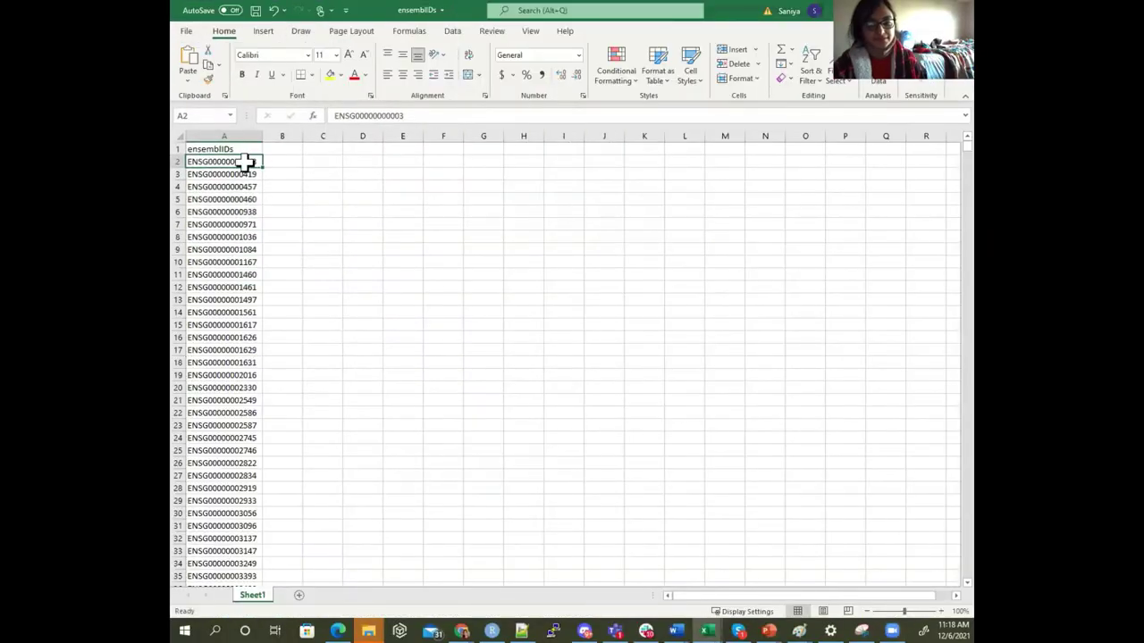
Step: Copy all Ensembl IDs from column A of ensemblIDs and return to g:Profiler's g:Convert form
key(ctrl+shift+Down)
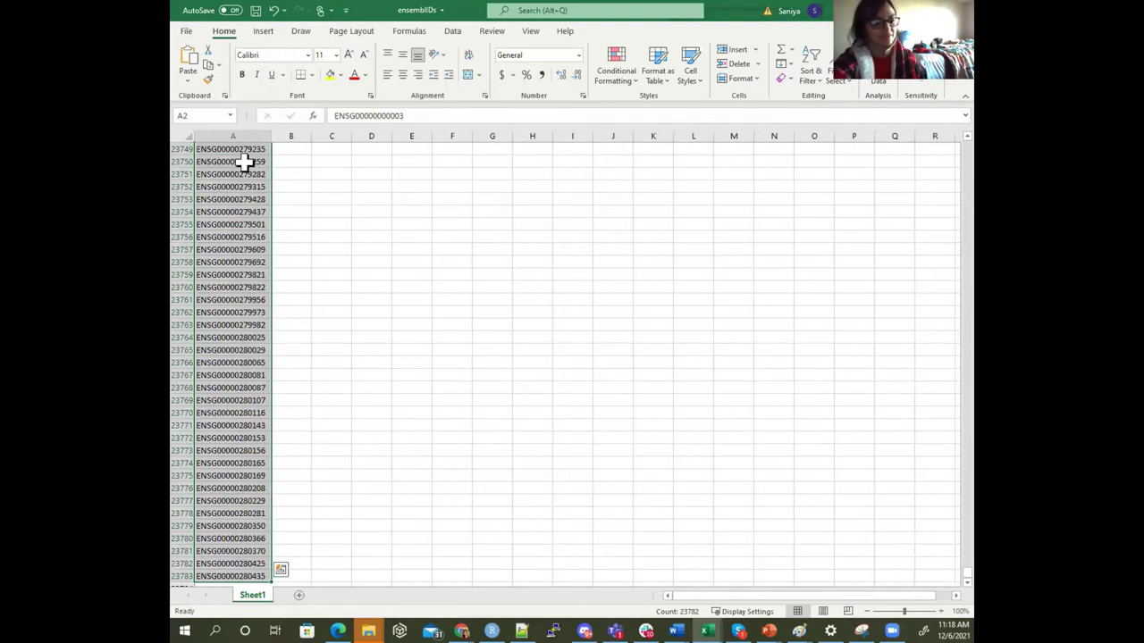
key(ctrl+c)
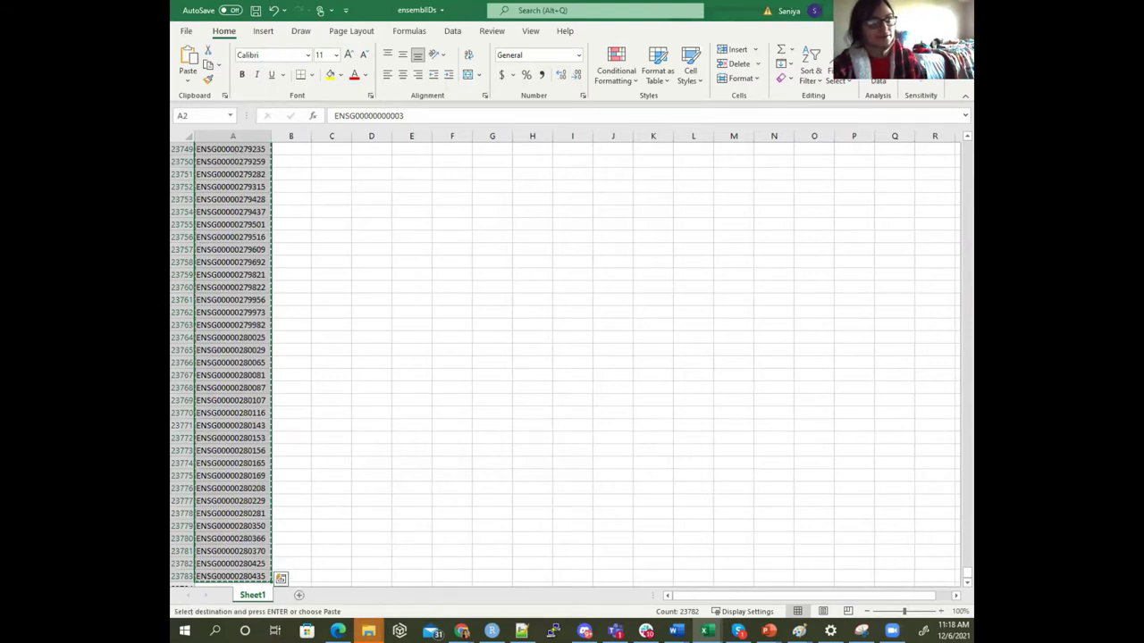
key(alt+Tab)
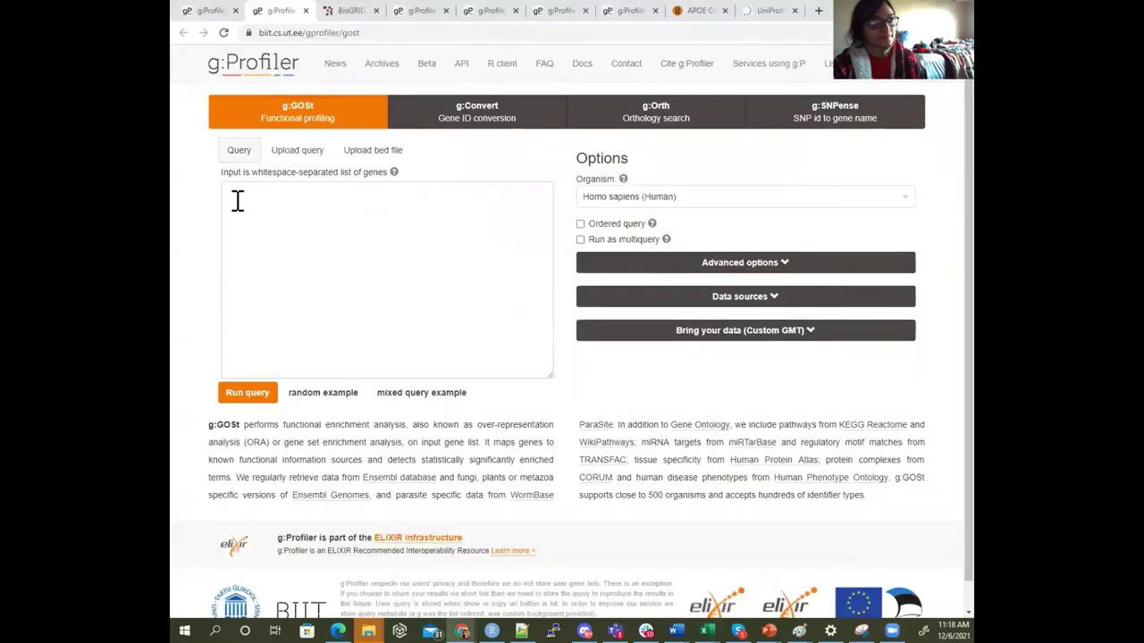
click(237, 200)
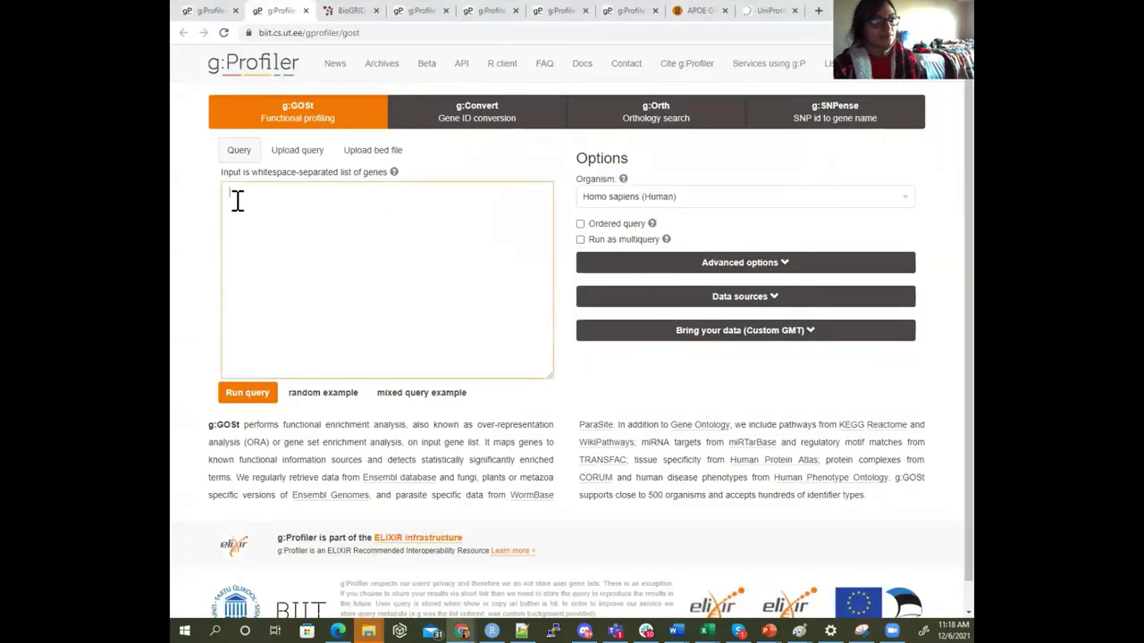
click(421, 121)
Step: Paste the Ensembl IDs into the query and inspect the numeric-ID and target options, keeping ENSG
click(418, 234)
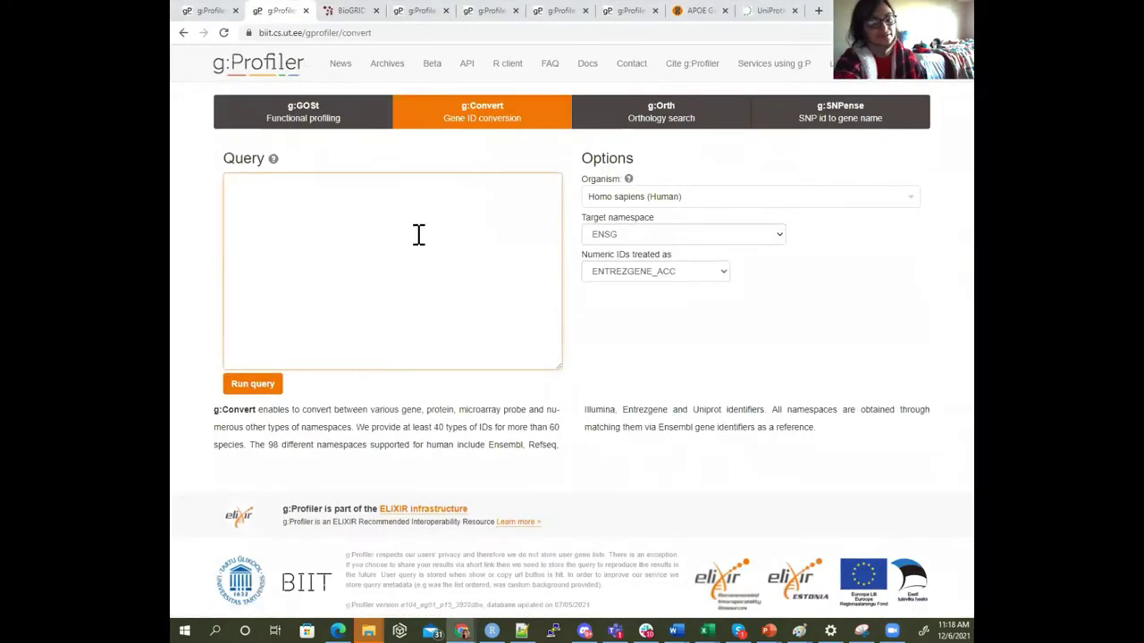
key(ctrl+v)
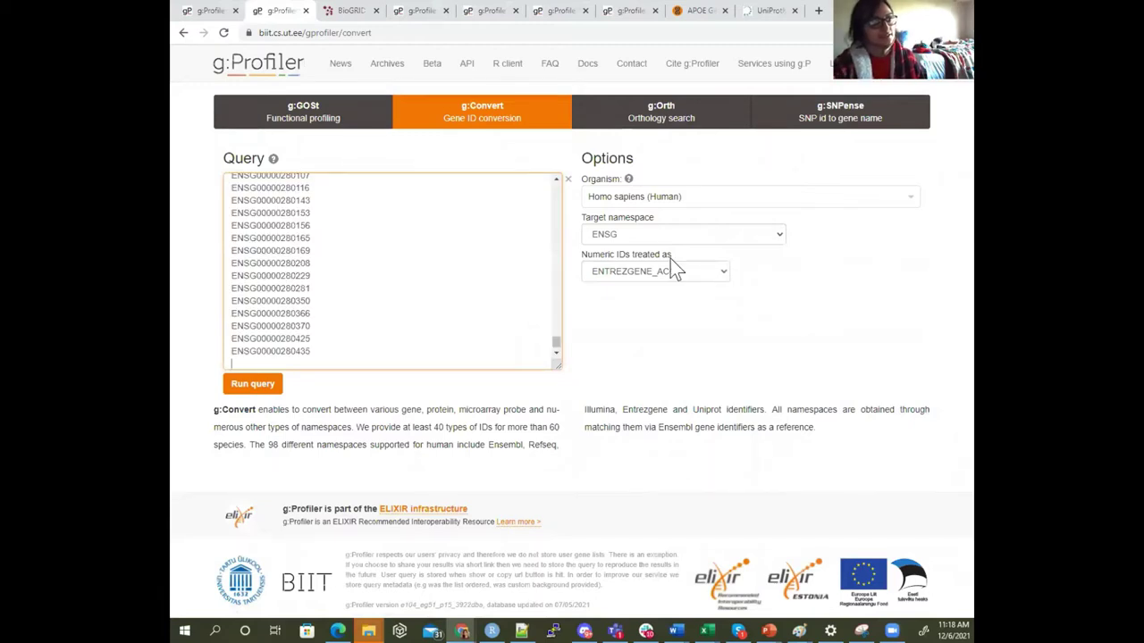
click(589, 273)
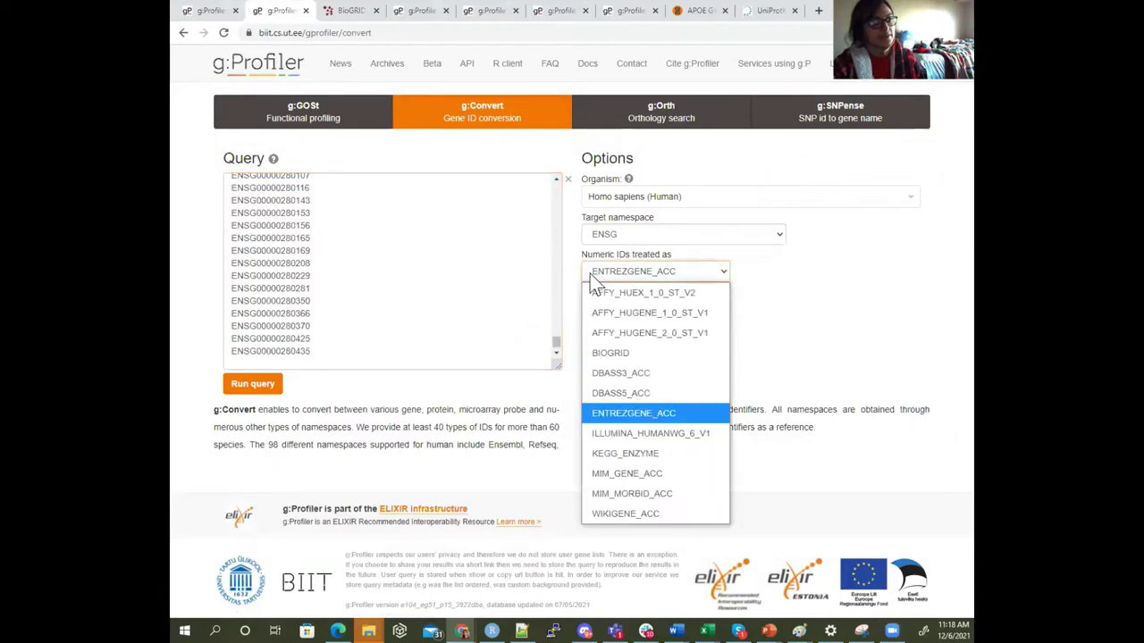
click(659, 275)
click(655, 288)
click(655, 277)
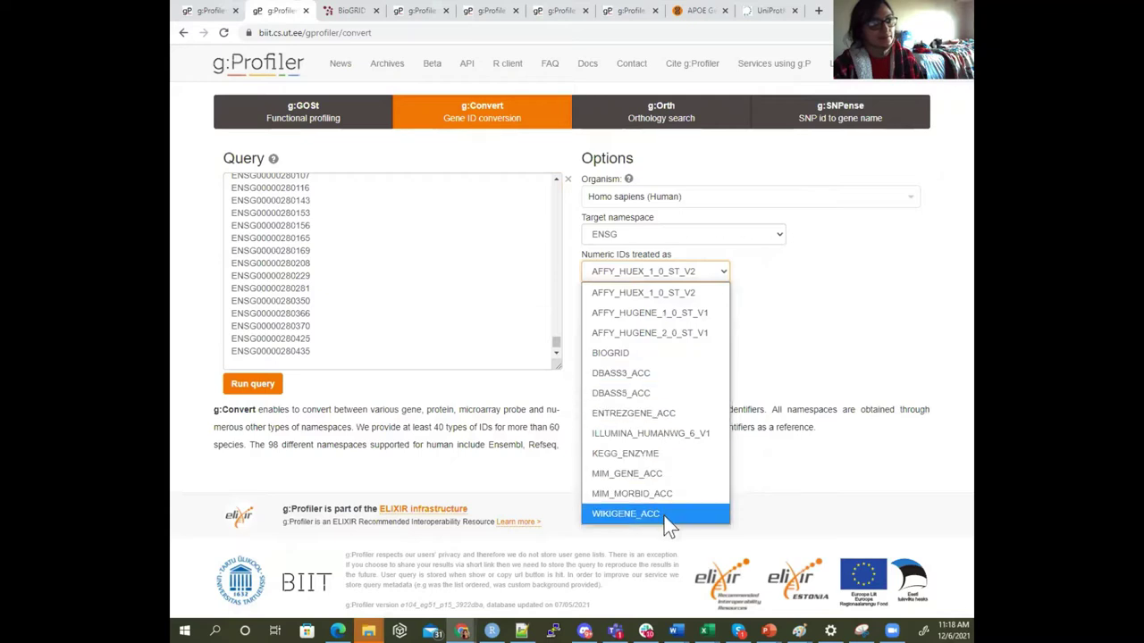
click(677, 240)
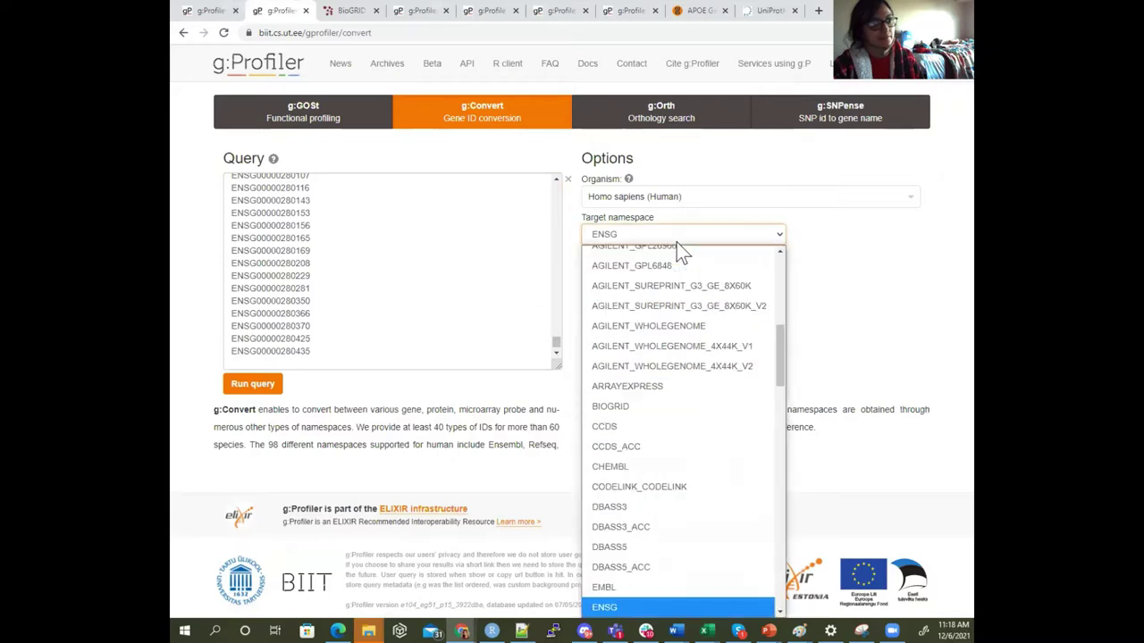
click(905, 261)
click(702, 272)
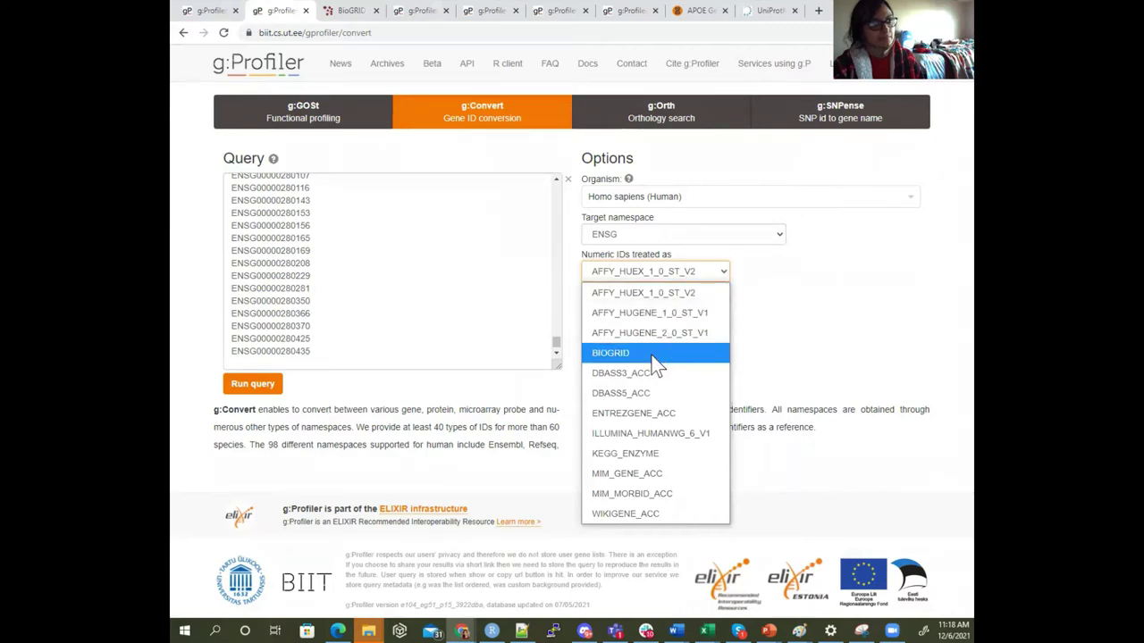
click(695, 271)
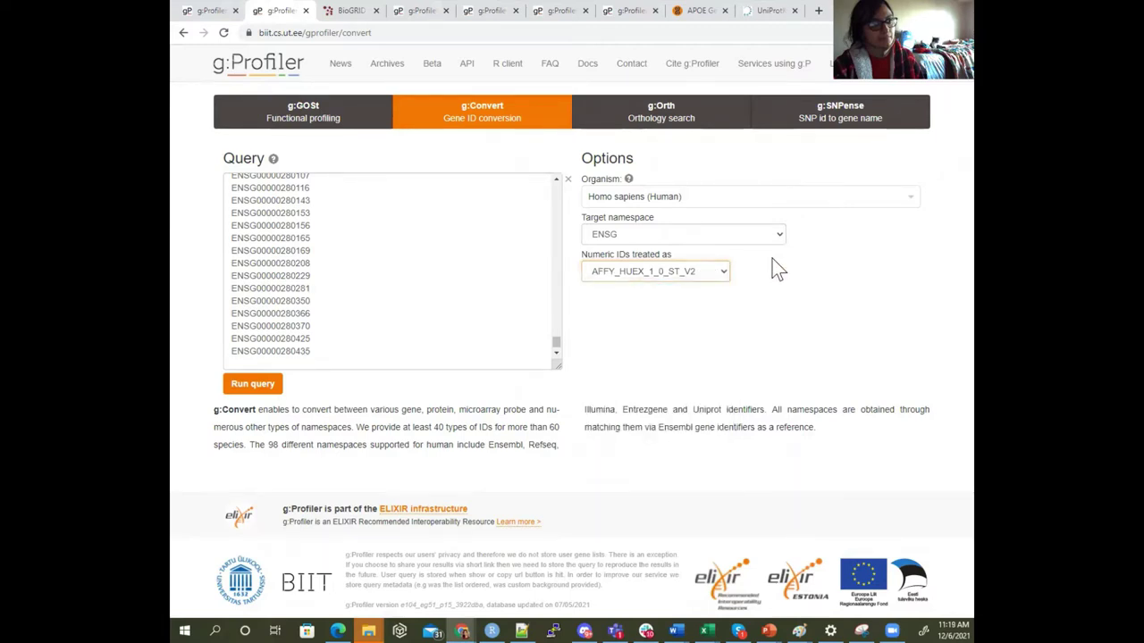
Step: Reload the form, paste the IDs again without the trailing blank line, and run the conversion
click(225, 32)
click(481, 225)
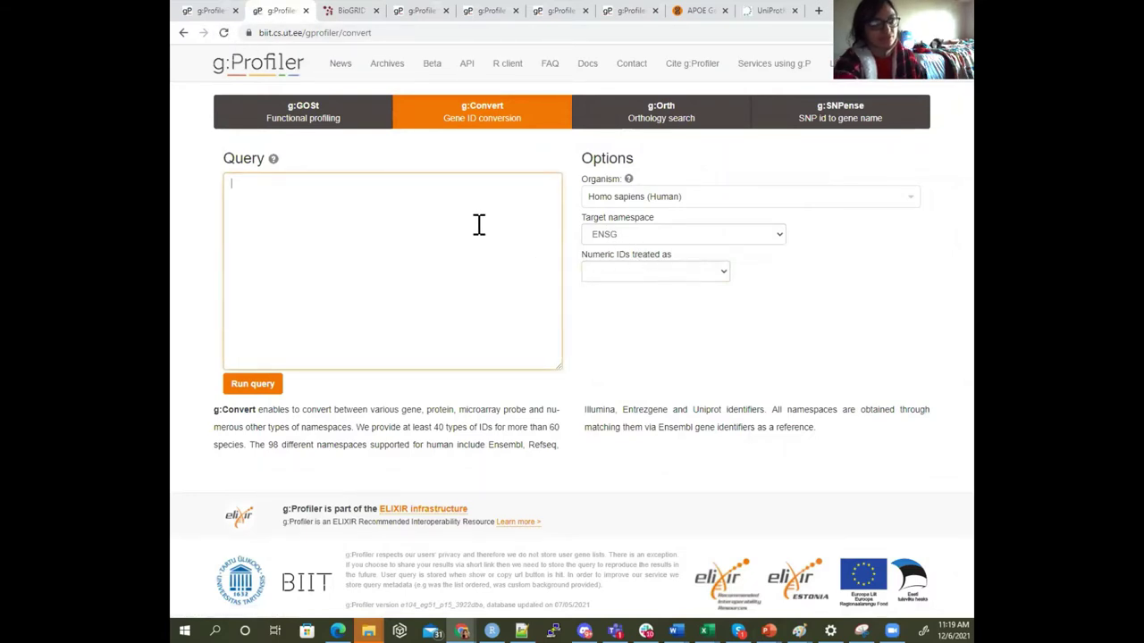
key(ctrl+v)
key(BackSpace)
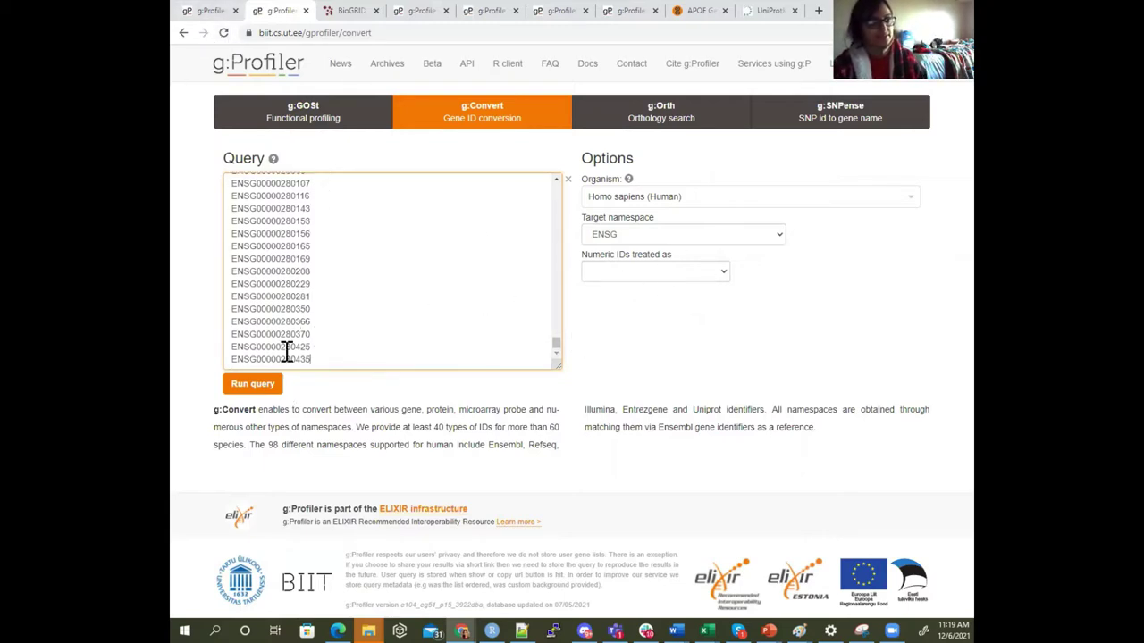
click(261, 386)
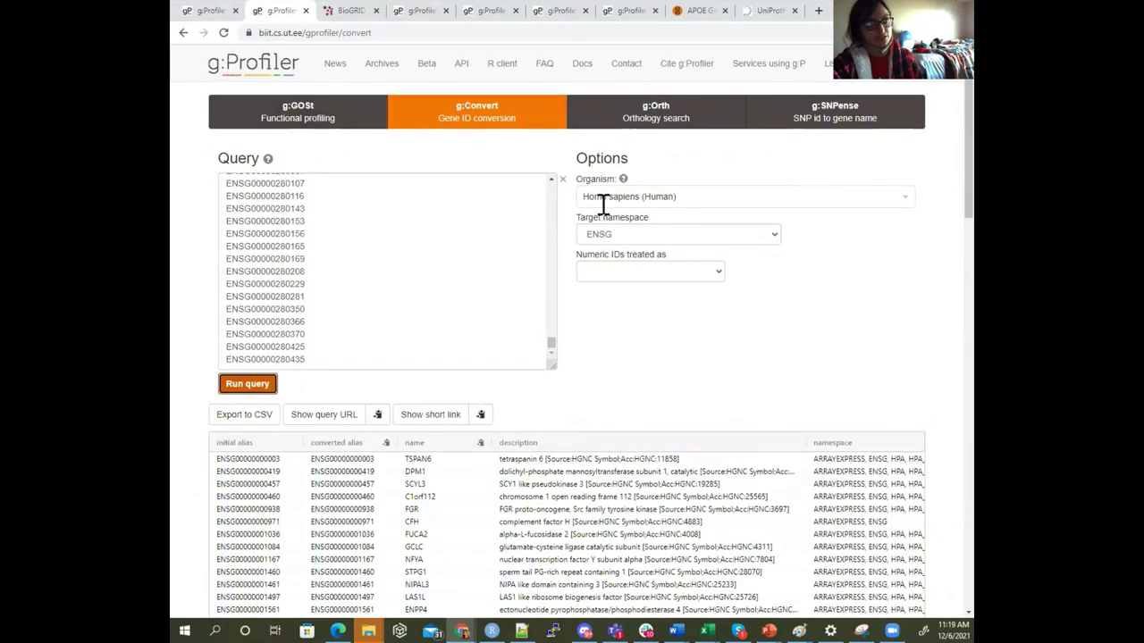
click(706, 270)
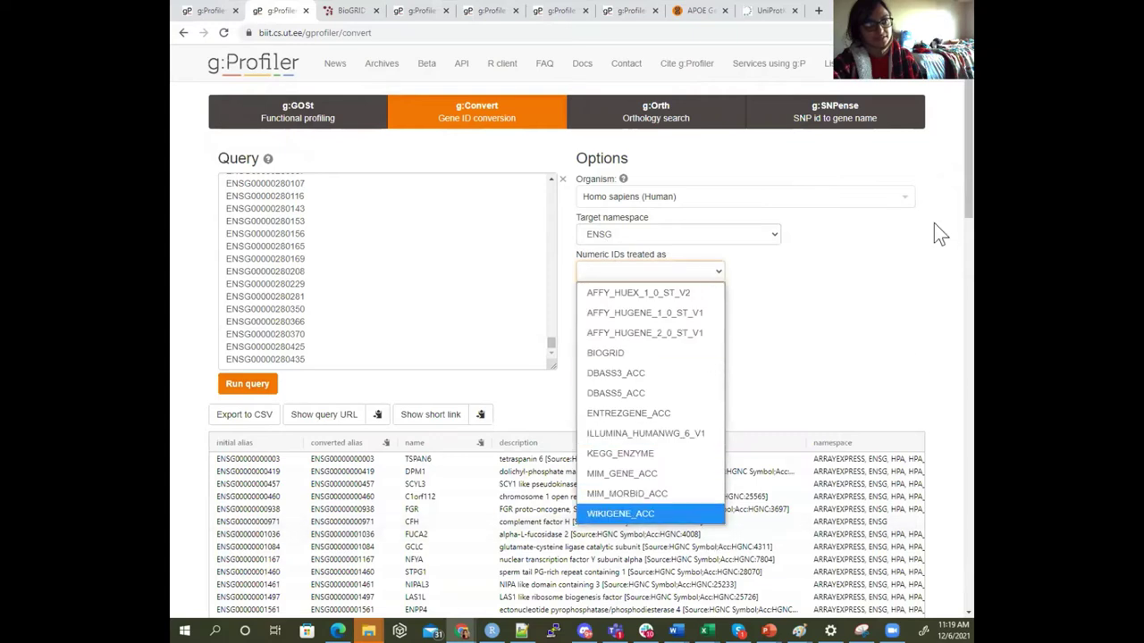
click(891, 290)
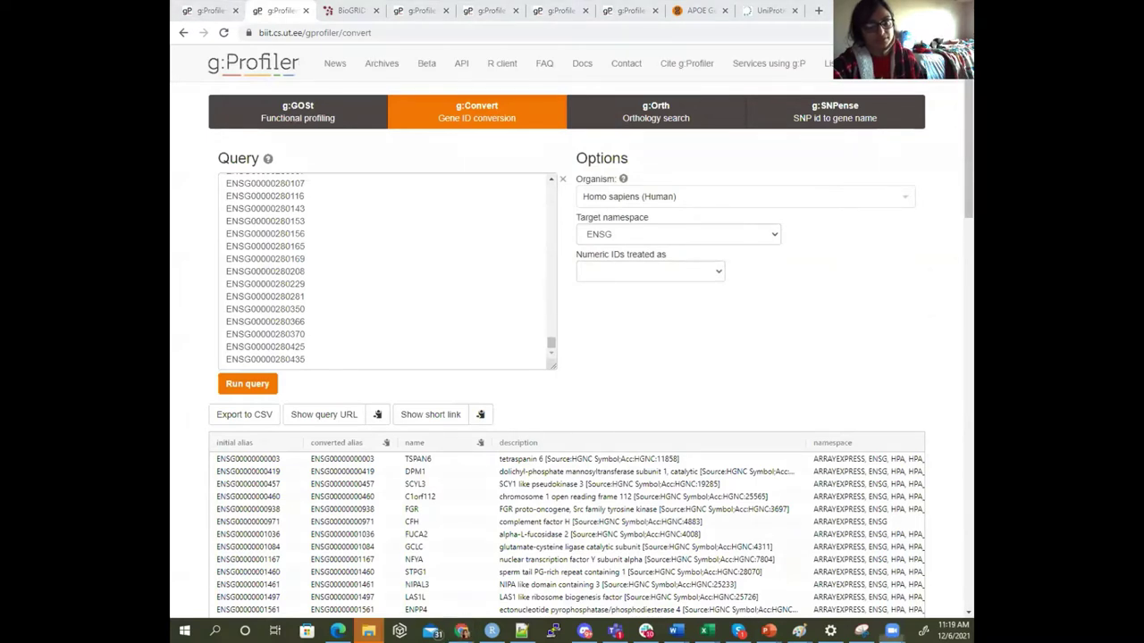
Step: Write the note 'ensembl IDs' over the query box and mark the alias column headers in red
click(351, 266)
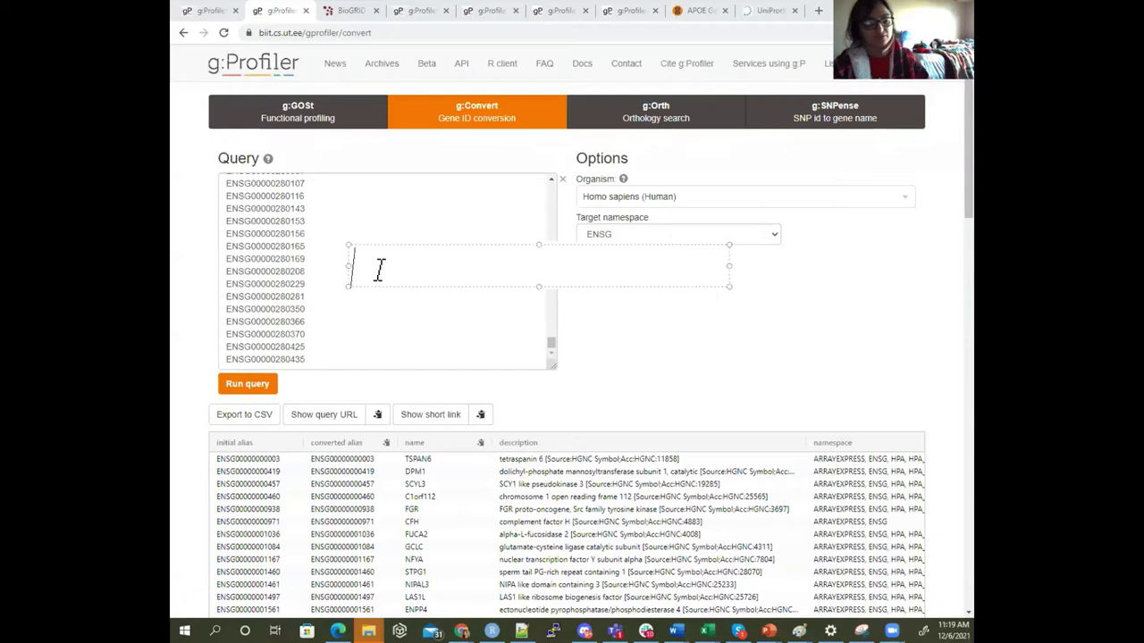
text(en)
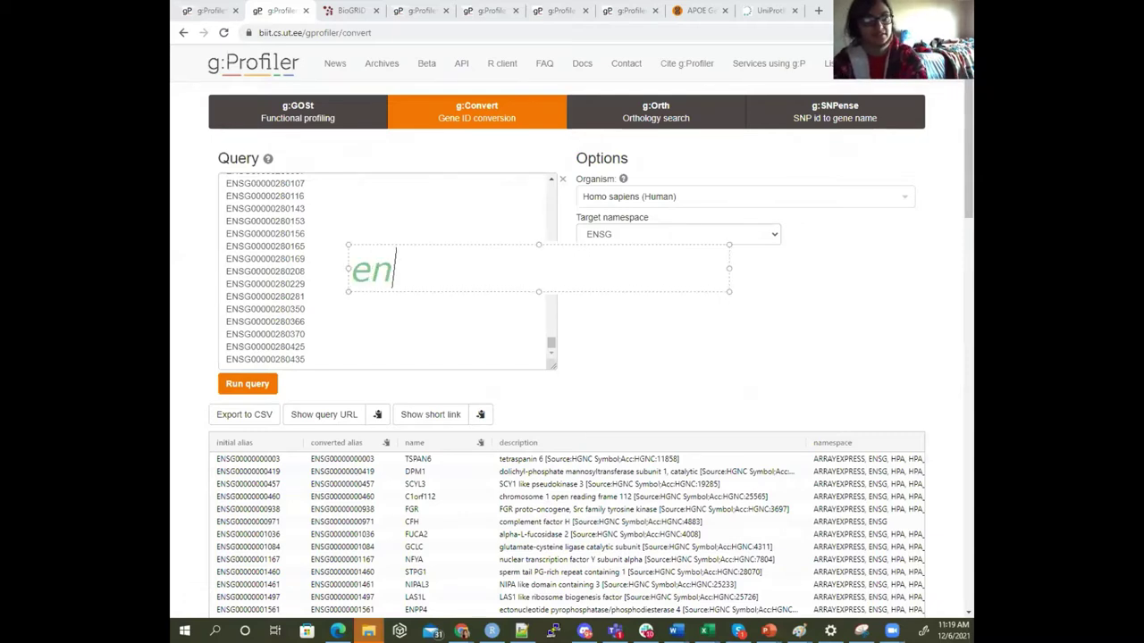
text(sembl IDs)
key(BackSpace)
key(BackSpace)
key(BackSpace)
text(IDs)
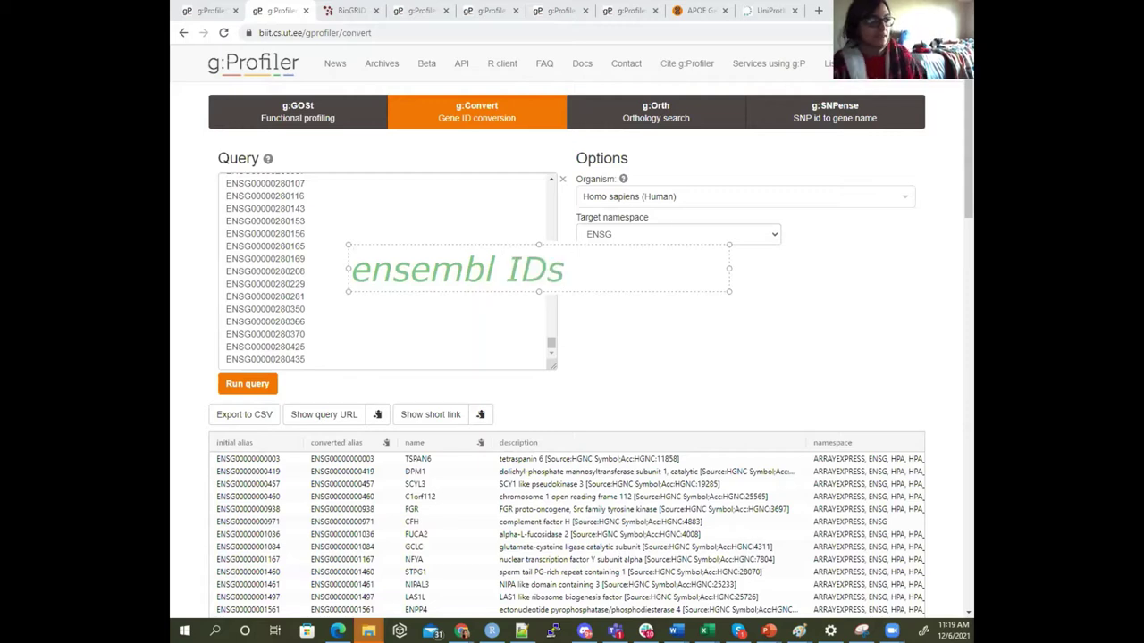
click(384, 375)
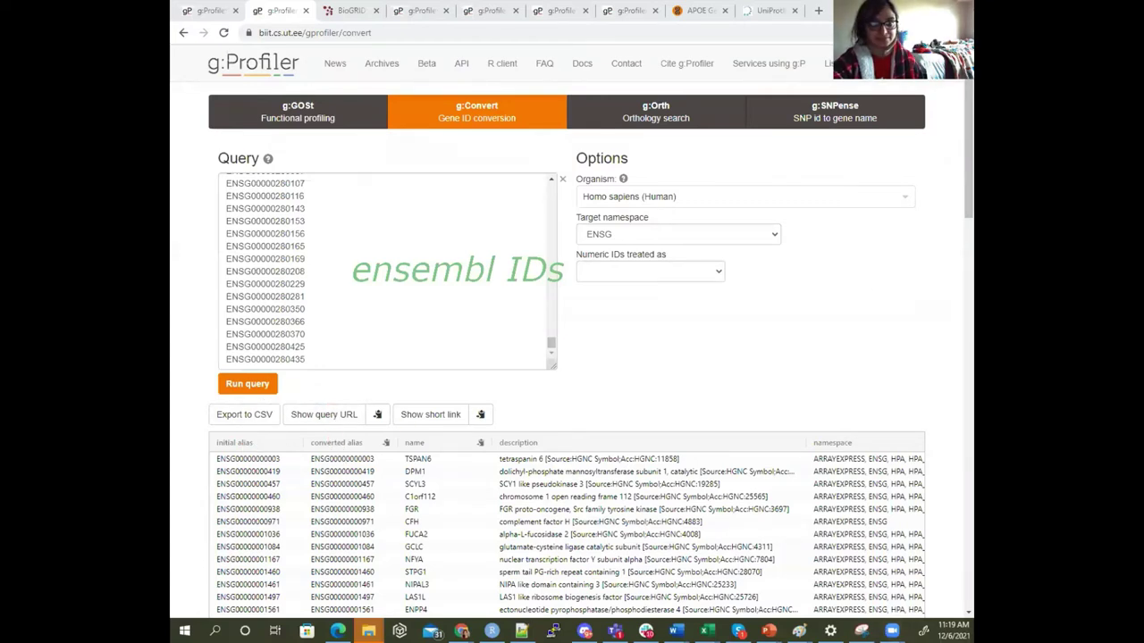
mouse_move(270, 438)
mouse_down()
mouse_move(309, 427)
mouse_move(319, 440)
mouse_up()
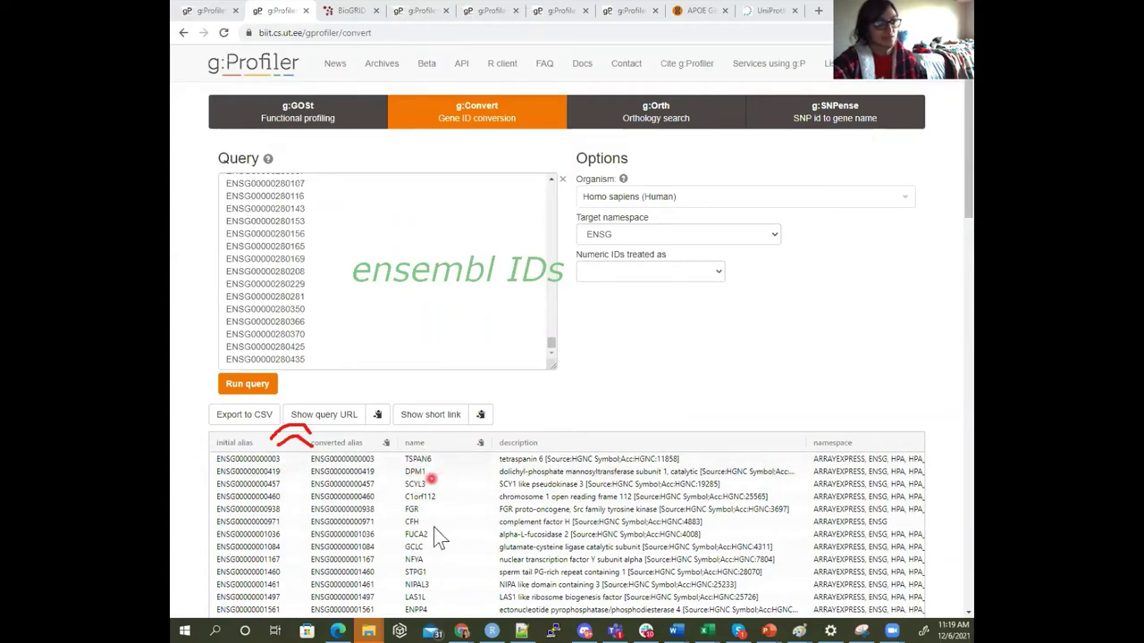
Step: Load the GeneCards card for TSPAN6 by replacing apoe in the page address
click(417, 459)
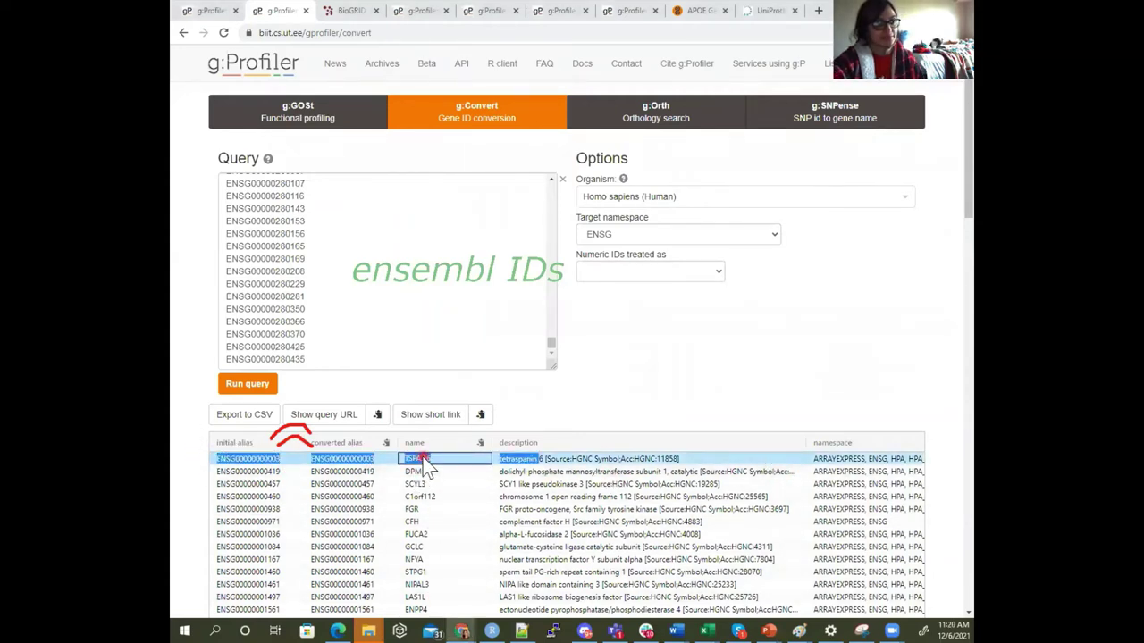
double_click(424, 460)
key(ctrl+c)
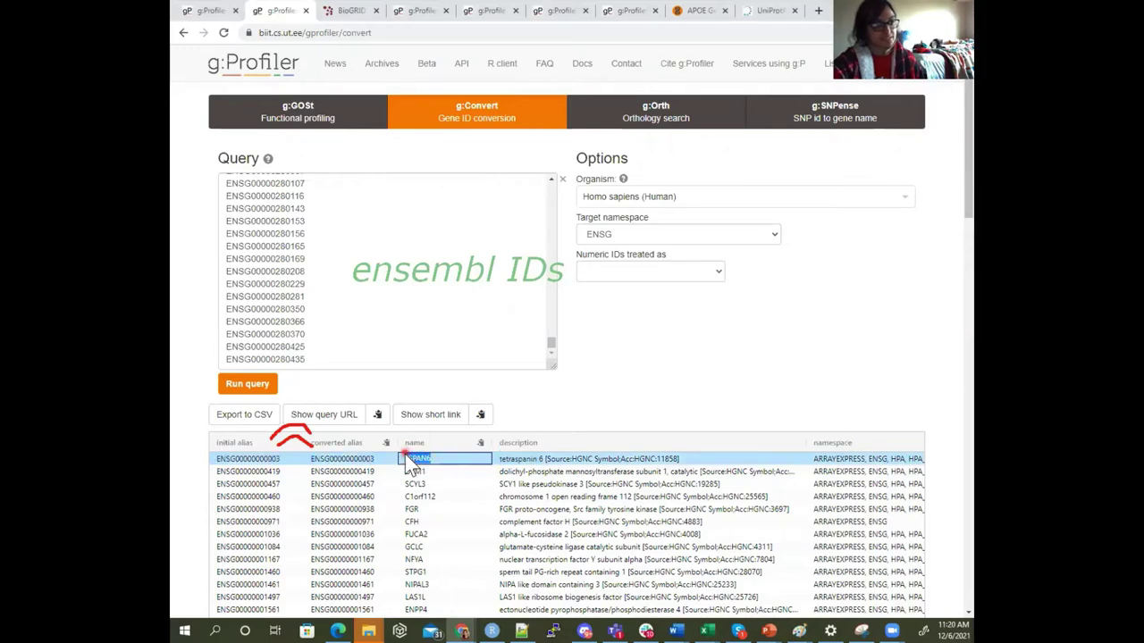
click(695, 11)
click(448, 33)
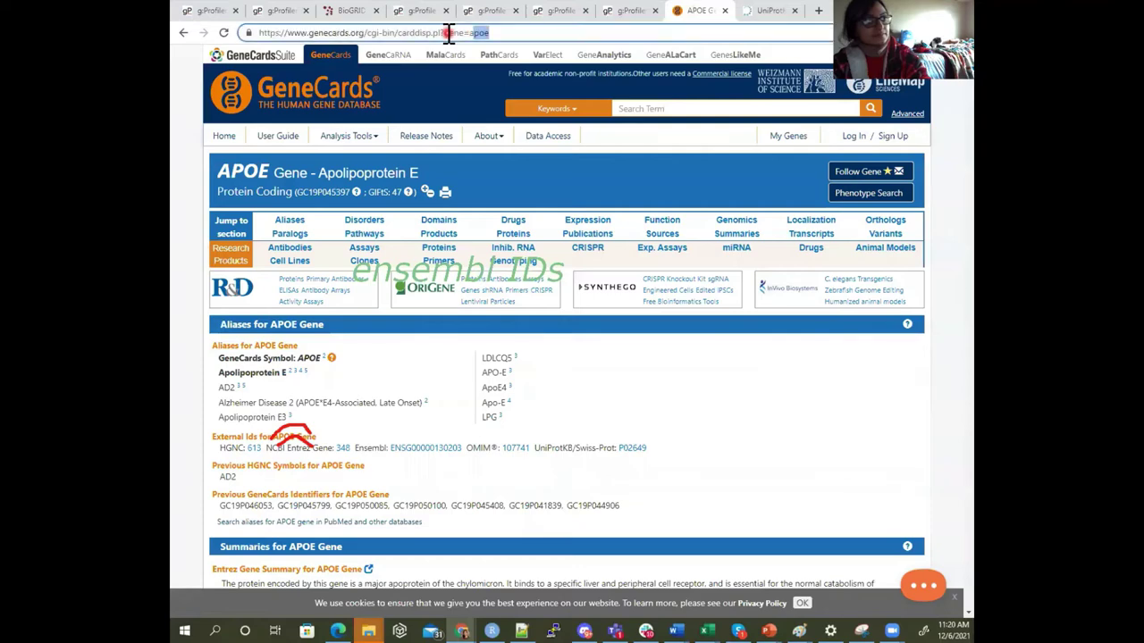
key(ctrl+v)
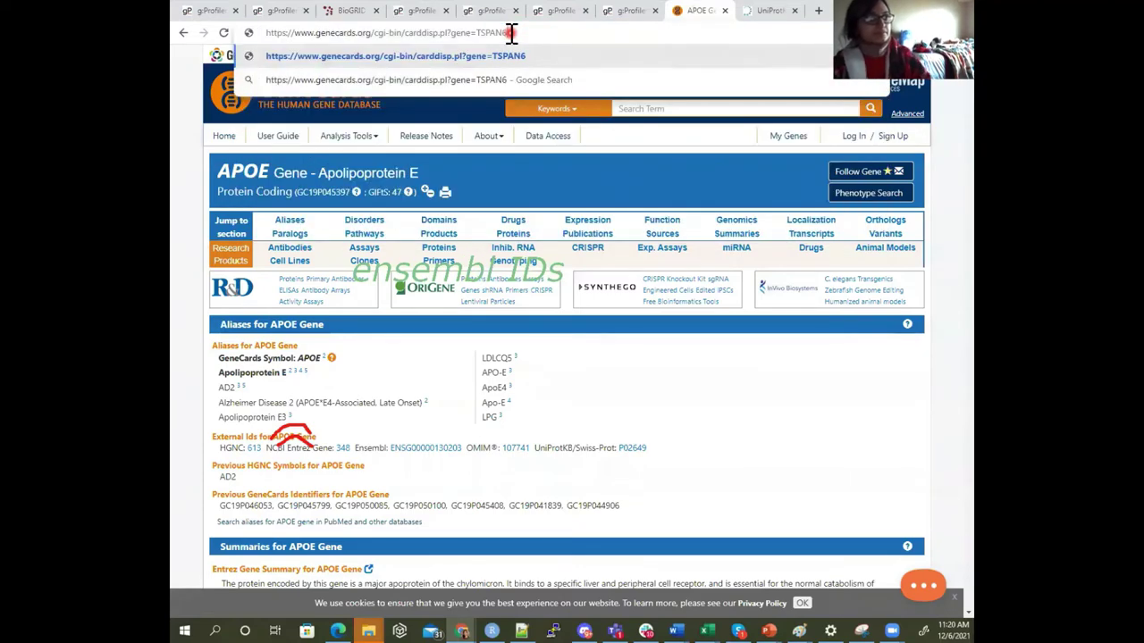
key(Return)
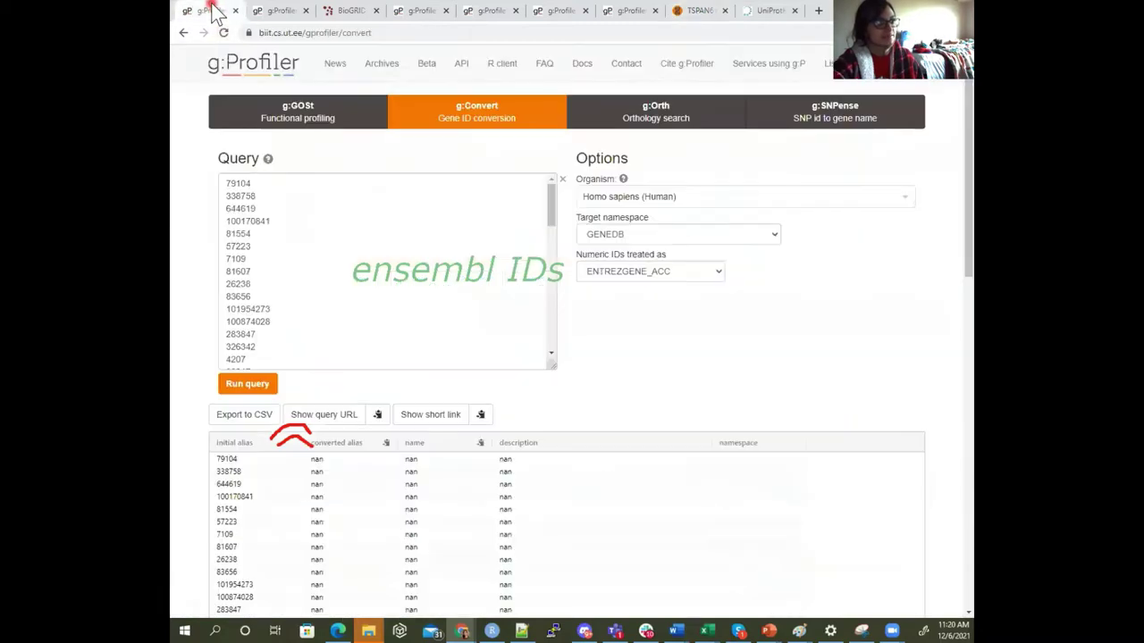
click(210, 11)
click(313, 9)
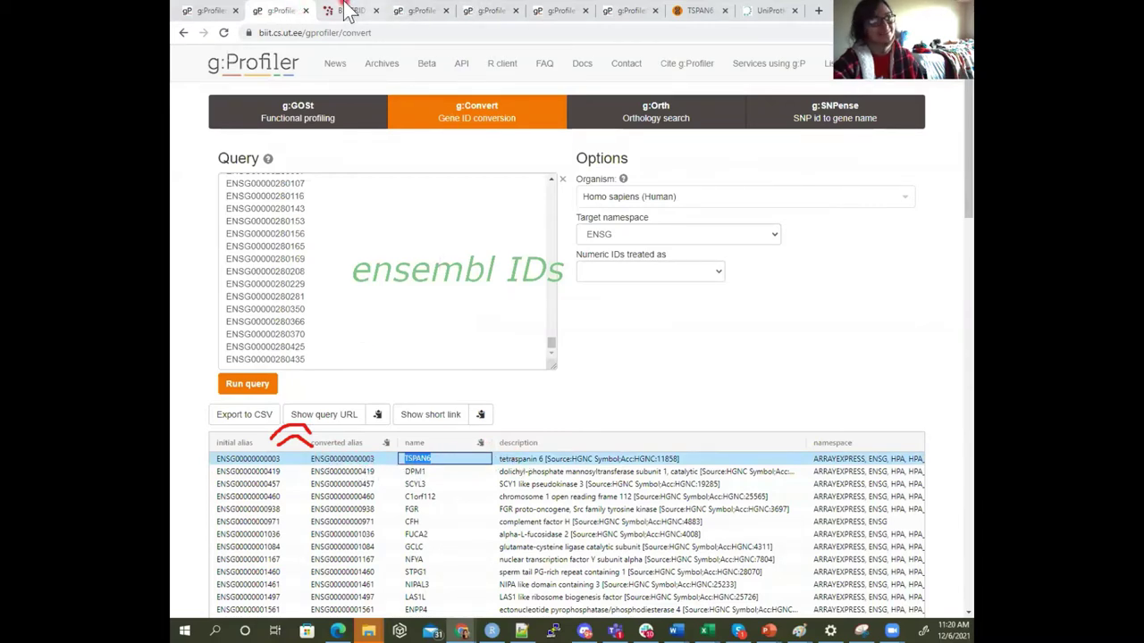
click(688, 10)
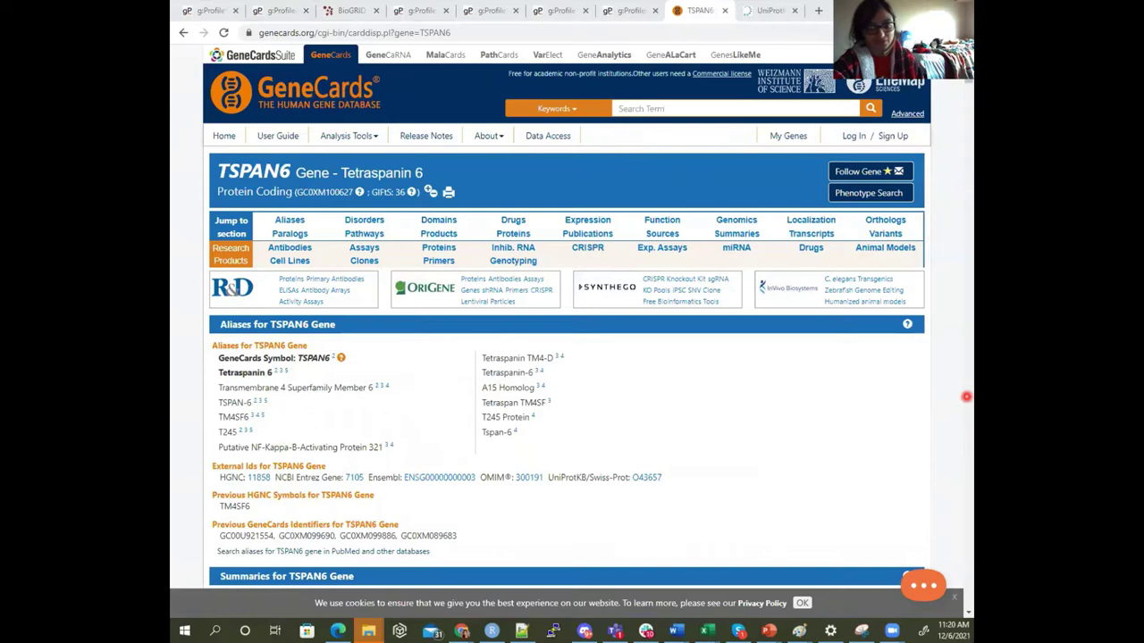
key(alt+Tab)
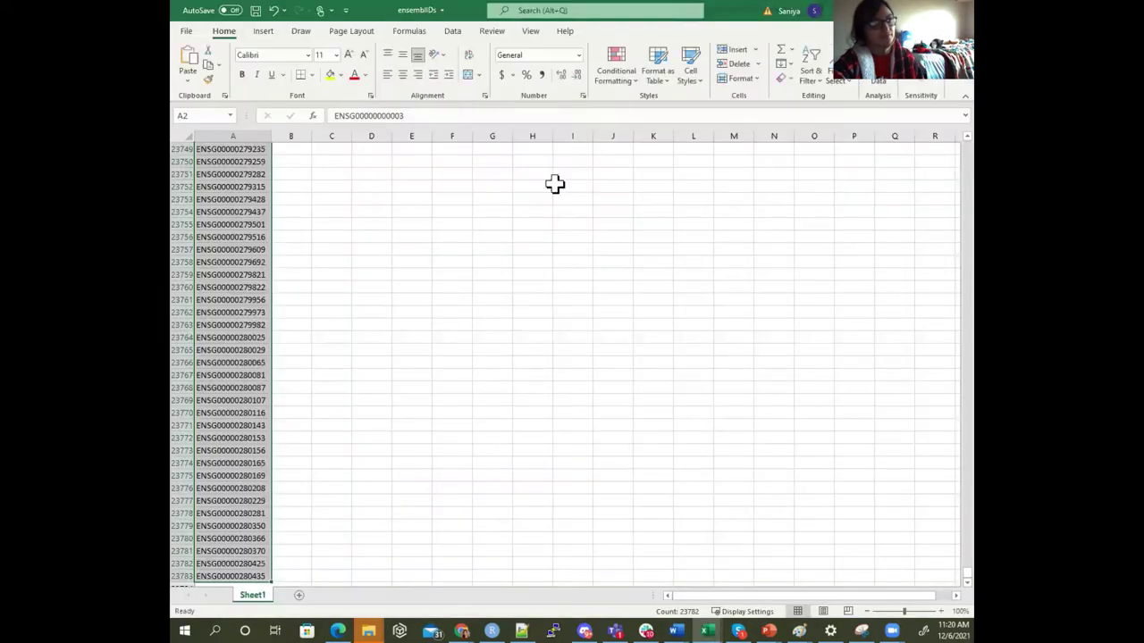
Step: Restore and enlarge the ensemblIDs workbook window, check its first IDs, then minimize it
double_click(377, 16)
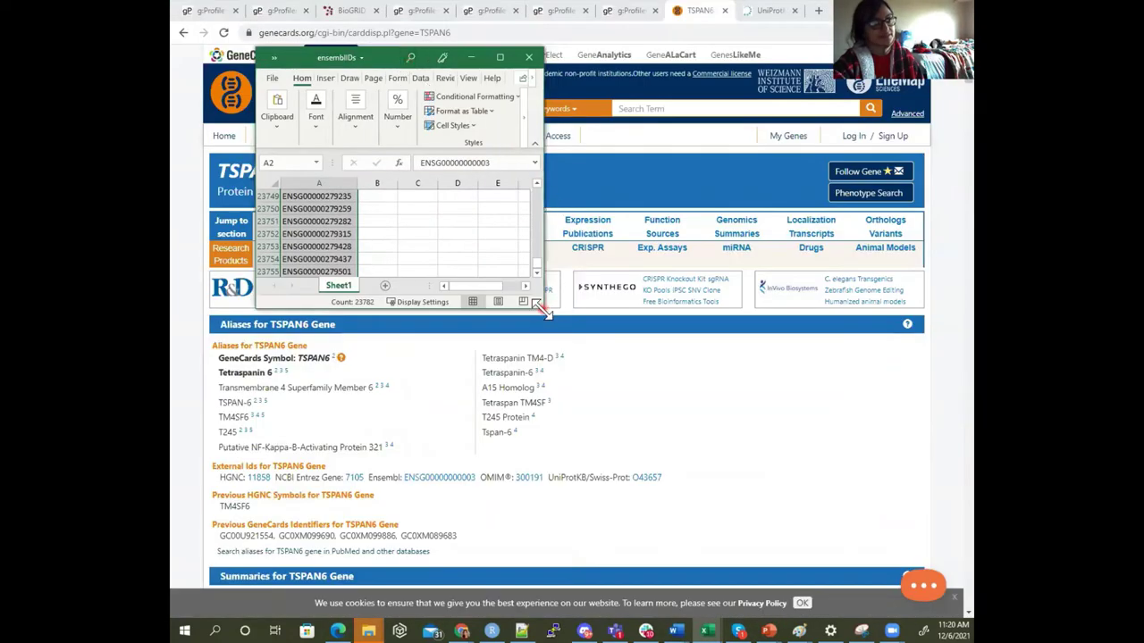
drag(546, 309, 686, 192)
click(331, 271)
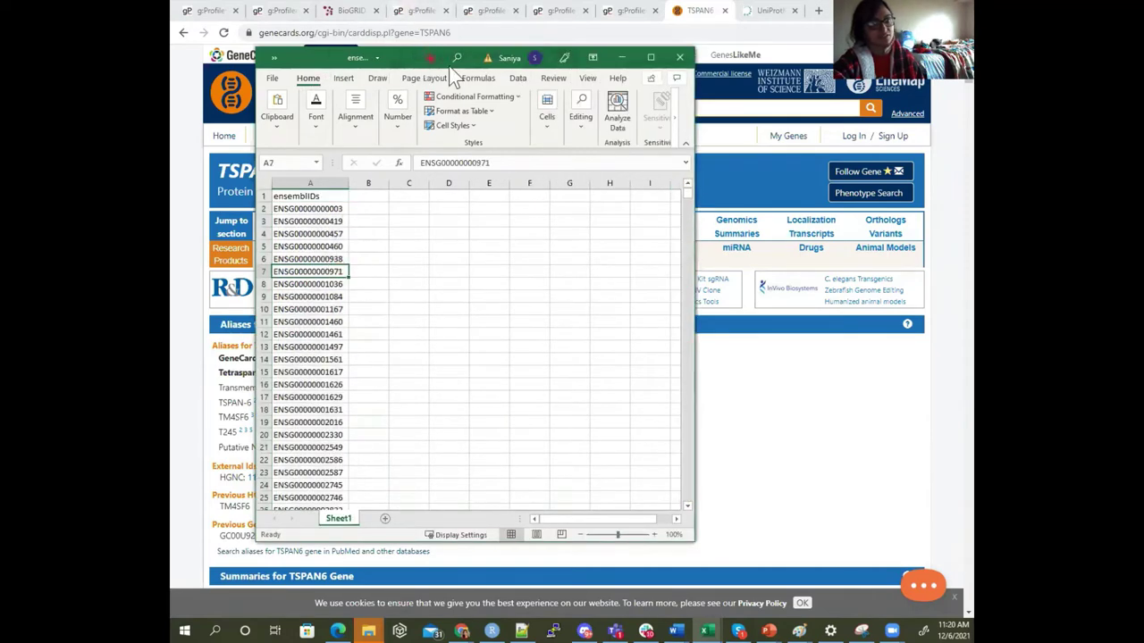
click(621, 57)
Step: Review g:Profiler's conversion results, scrolling and selecting rows such as STPG1
click(279, 10)
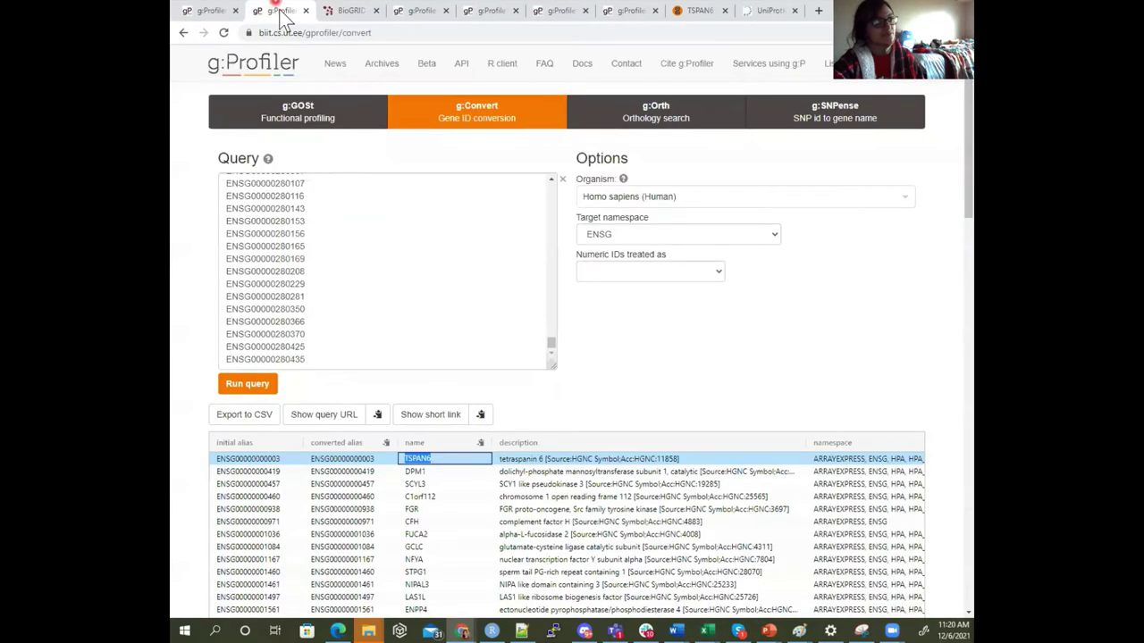
click(413, 460)
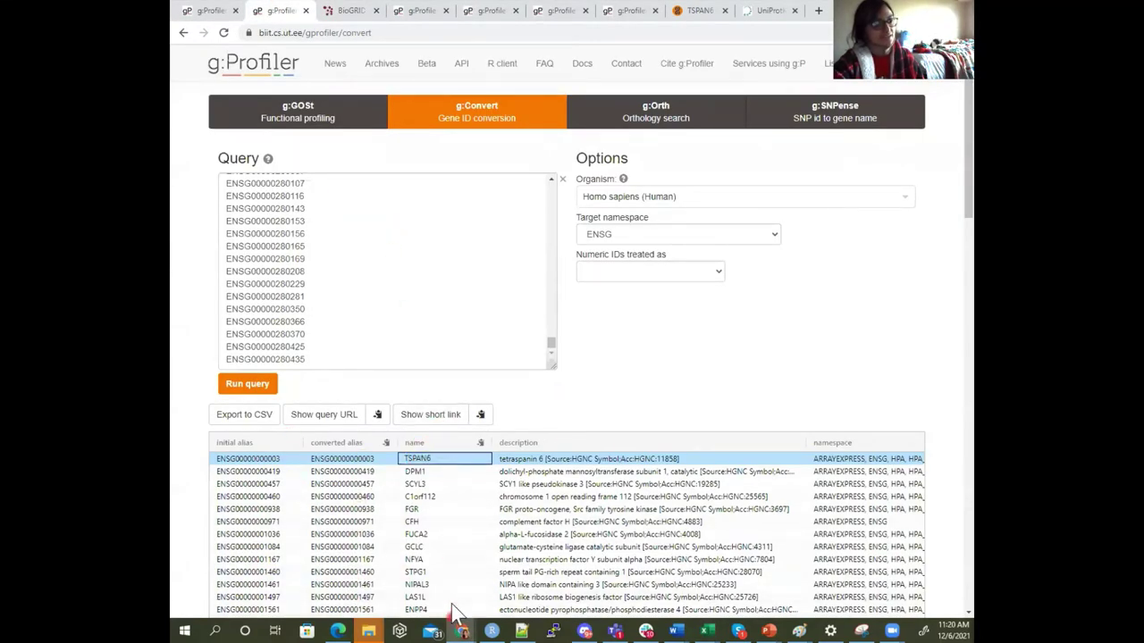
scroll(482, 523, down, 2)
scroll(571, 391, up, 2)
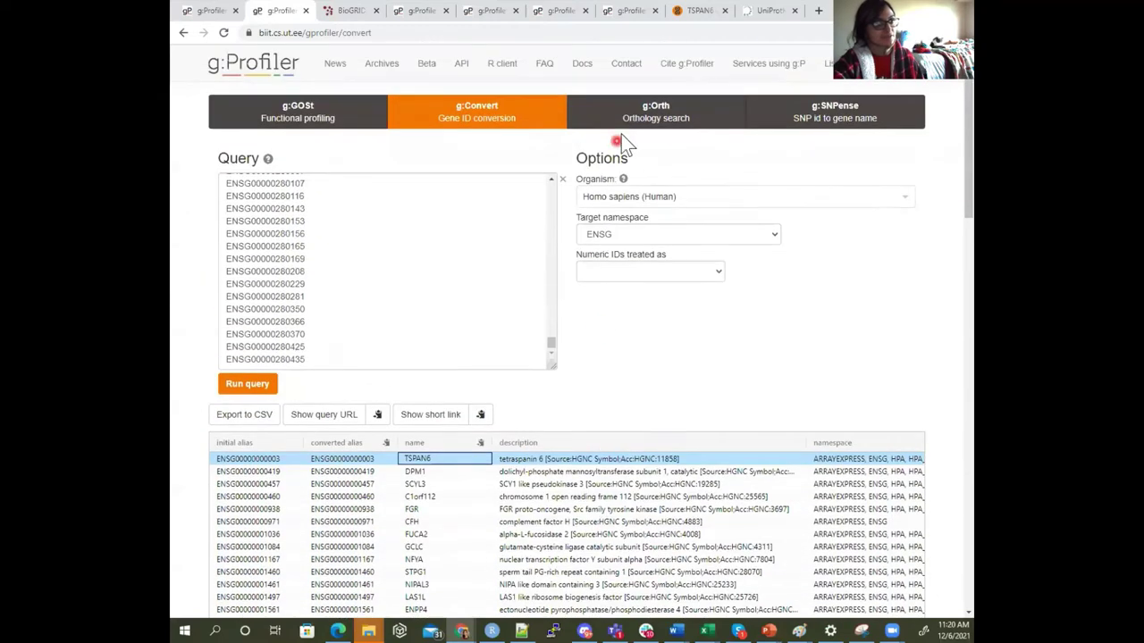
scroll(634, 289, down, 3)
drag(641, 306, 894, 321)
click(863, 320)
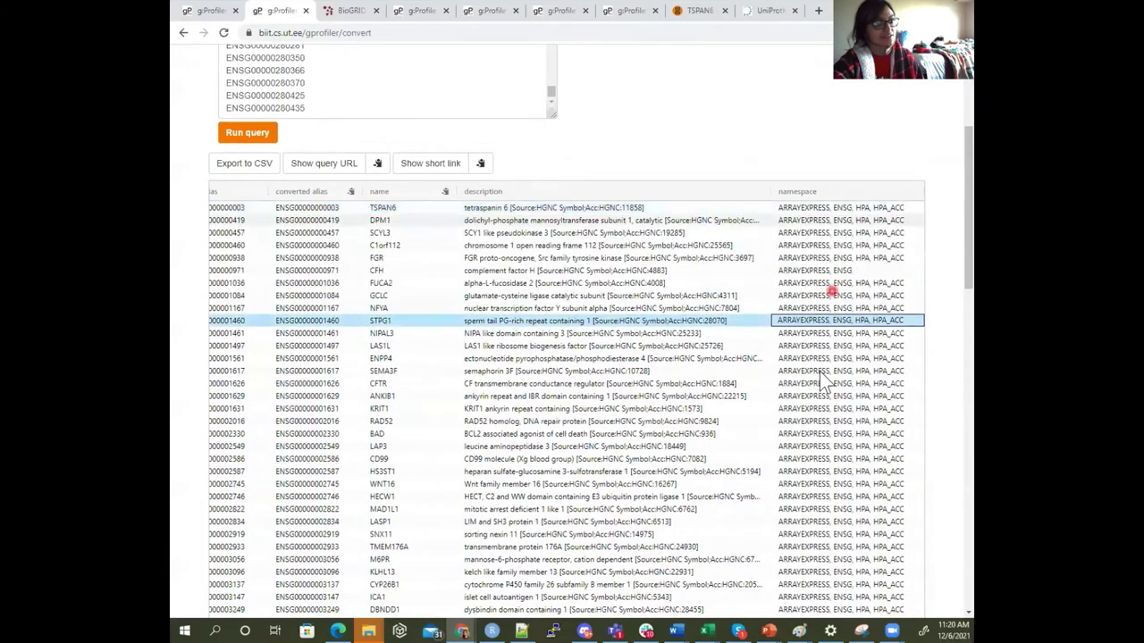
drag(853, 214, 235, 321)
click(189, 322)
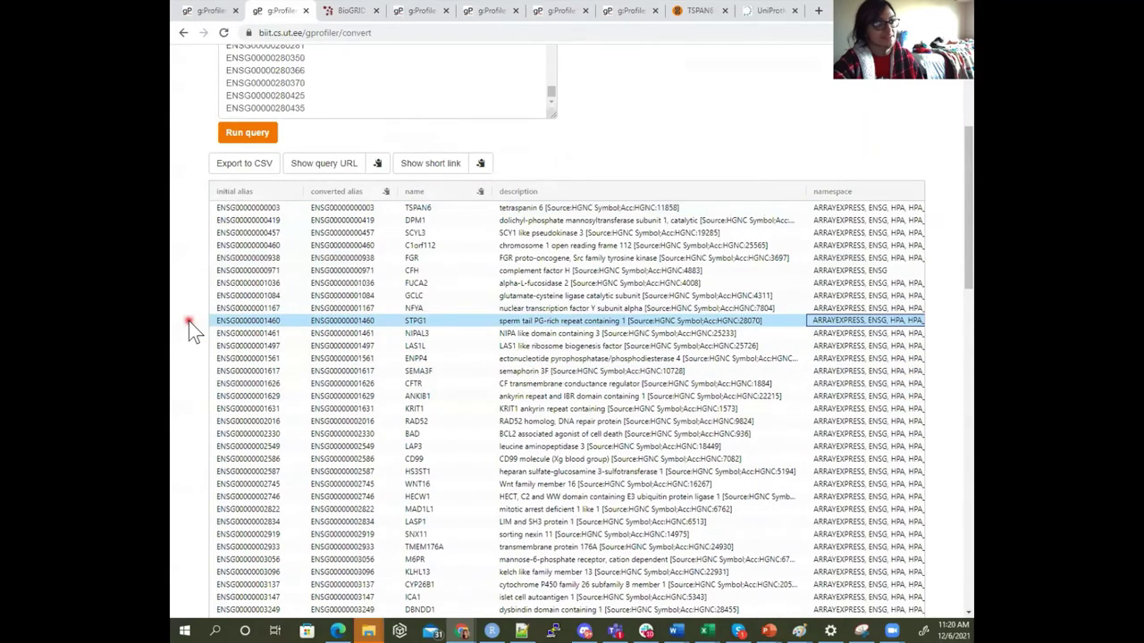
Step: Copy the second row's gene name DPM1 and return to the TSPAN6 gene card
click(325, 283)
scroll(323, 308, up, 1)
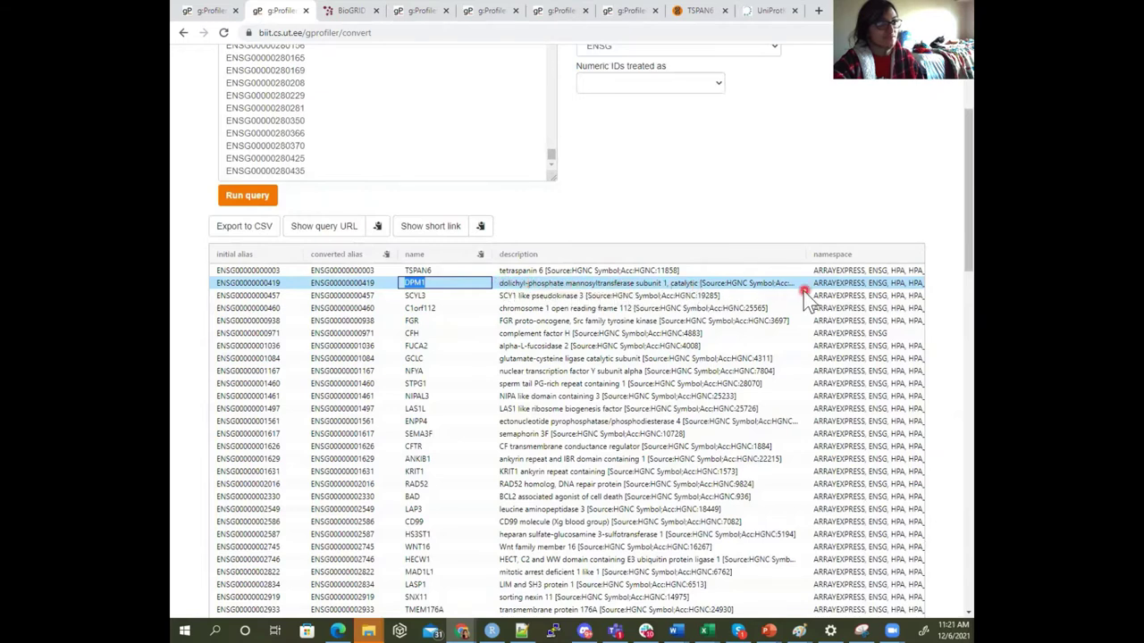
right_click(417, 284)
click(443, 291)
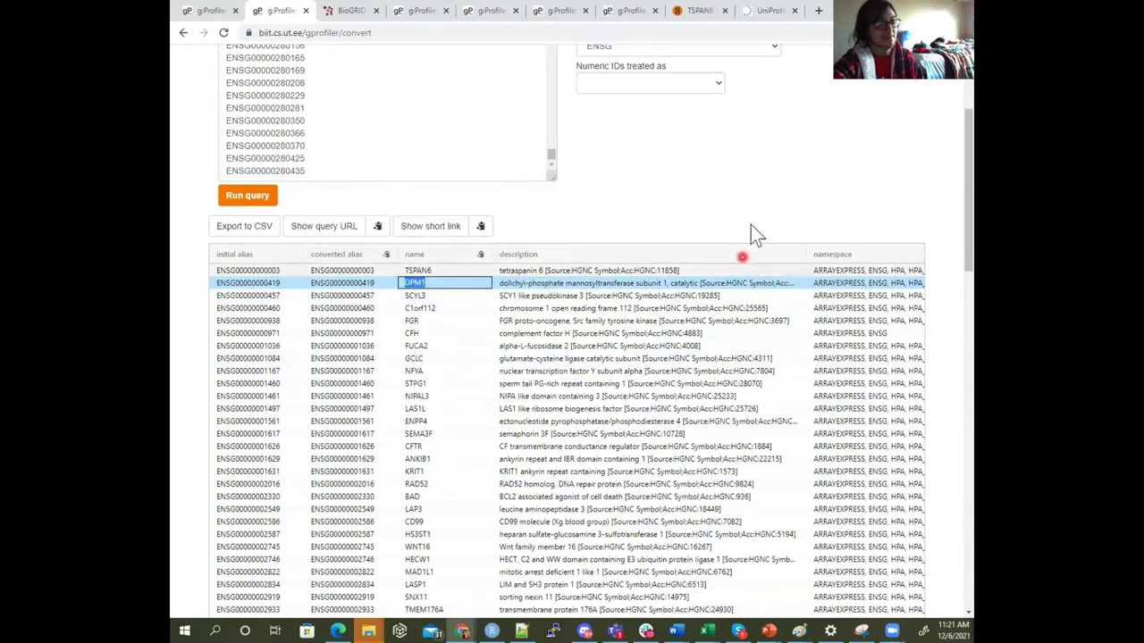
click(688, 10)
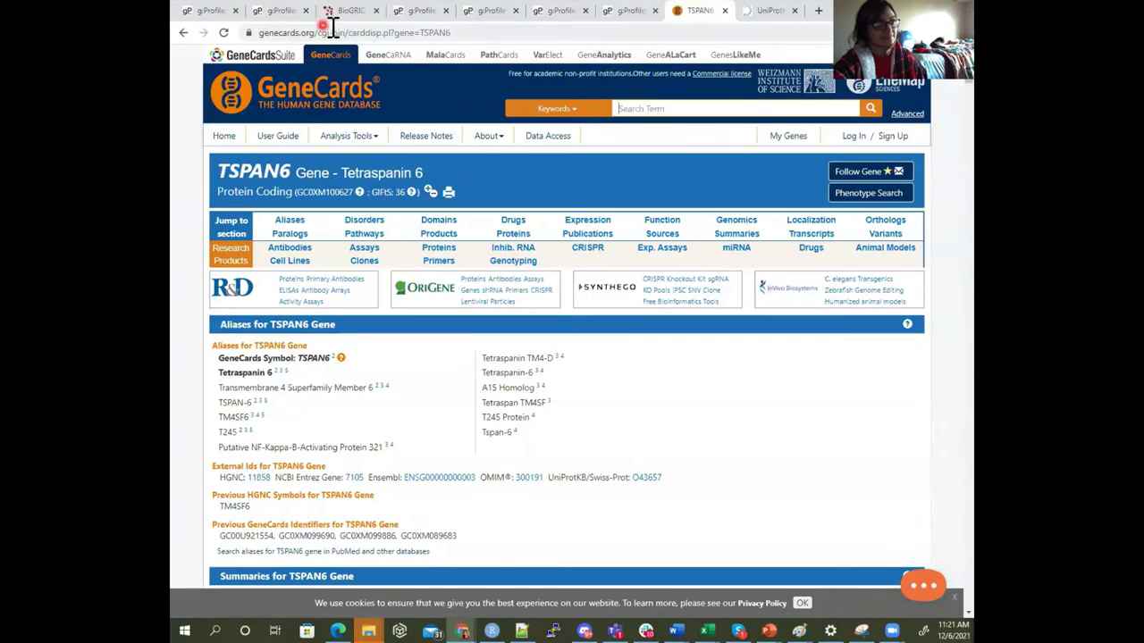
Step: Load the GeneCards DPM1 card by replacing TSPAN6 in the page address
double_click(435, 32)
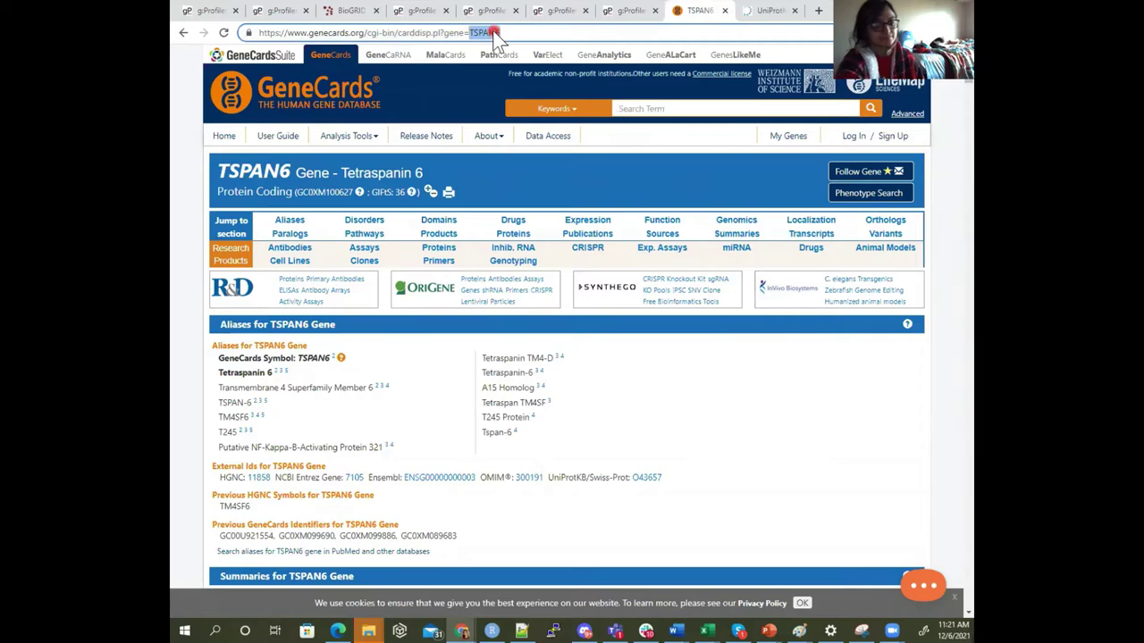
key(ctrl+v)
key(Return)
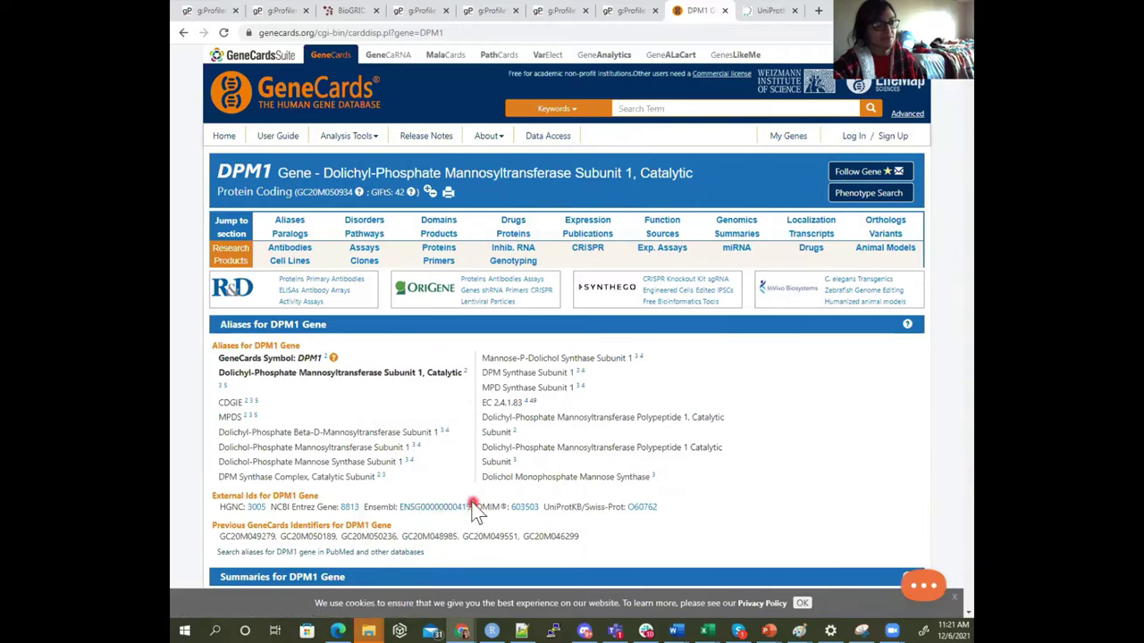
click(270, 11)
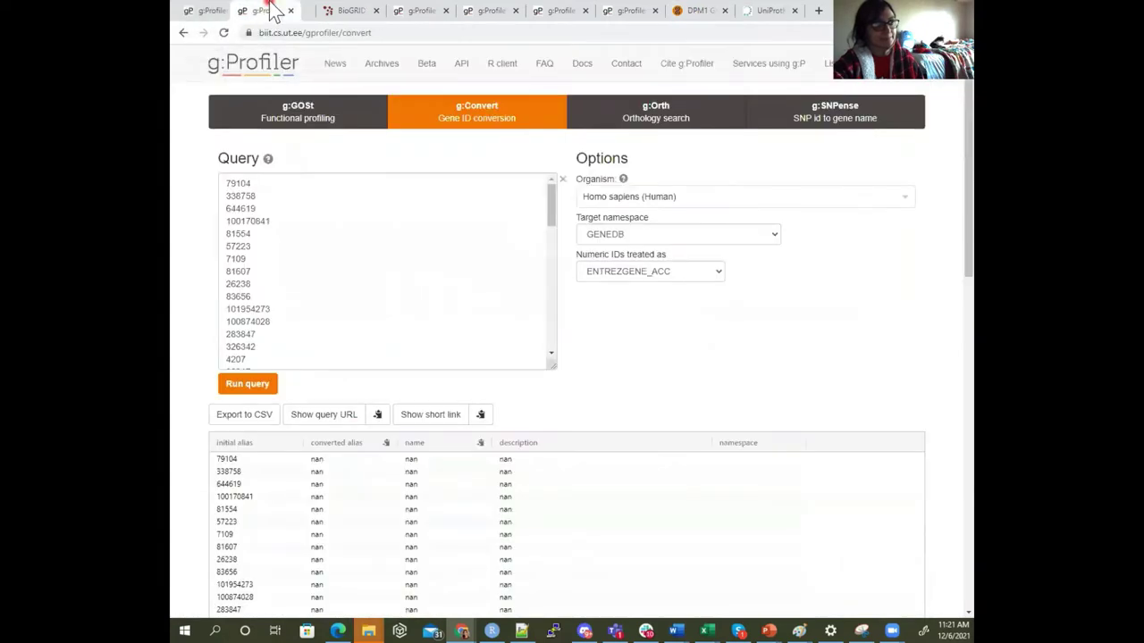
click(191, 10)
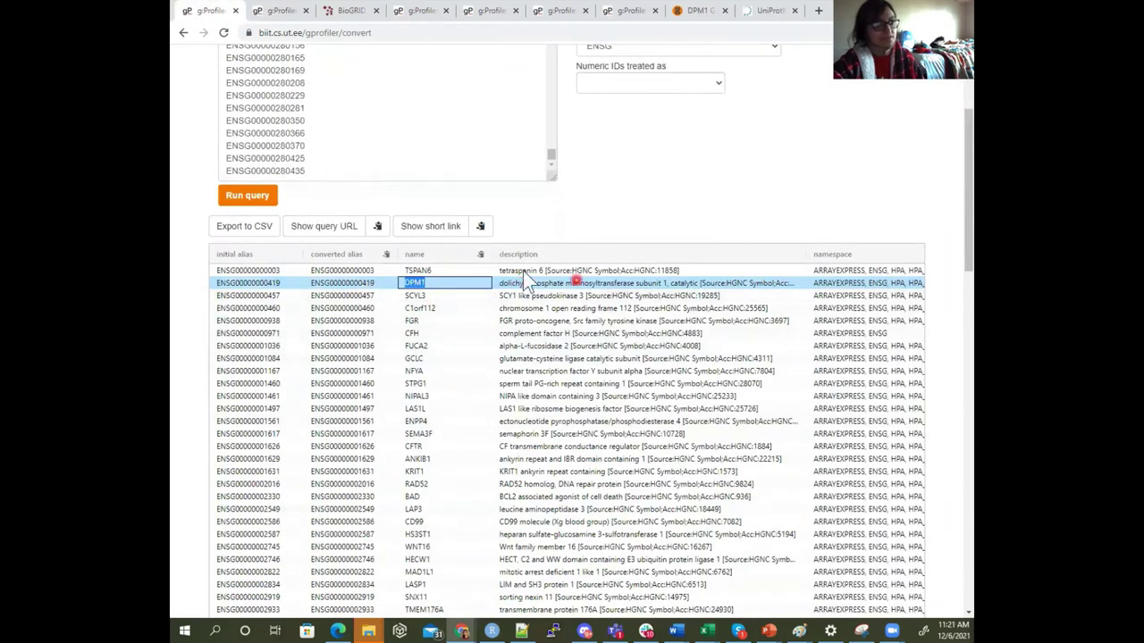
double_click(305, 282)
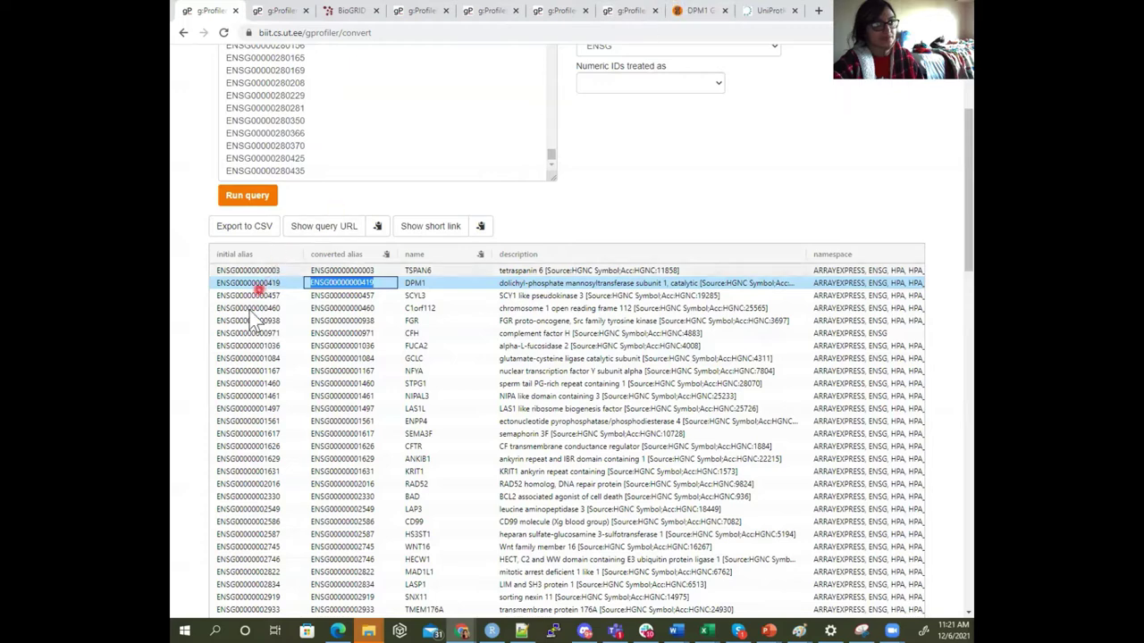
double_click(316, 282)
drag(366, 285, 375, 284)
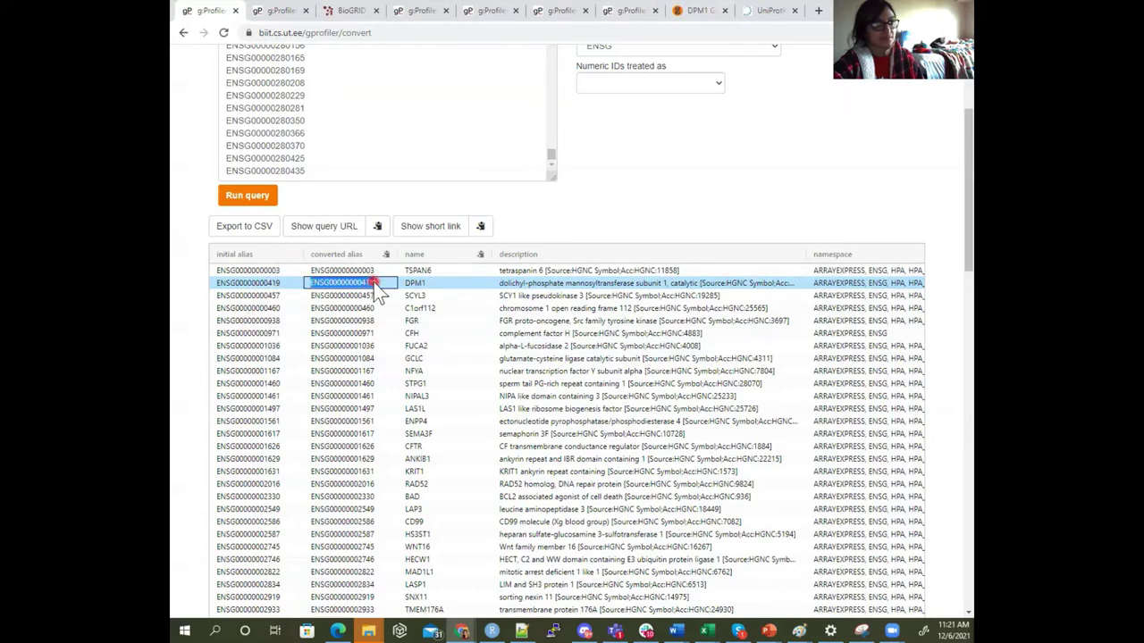
click(714, 10)
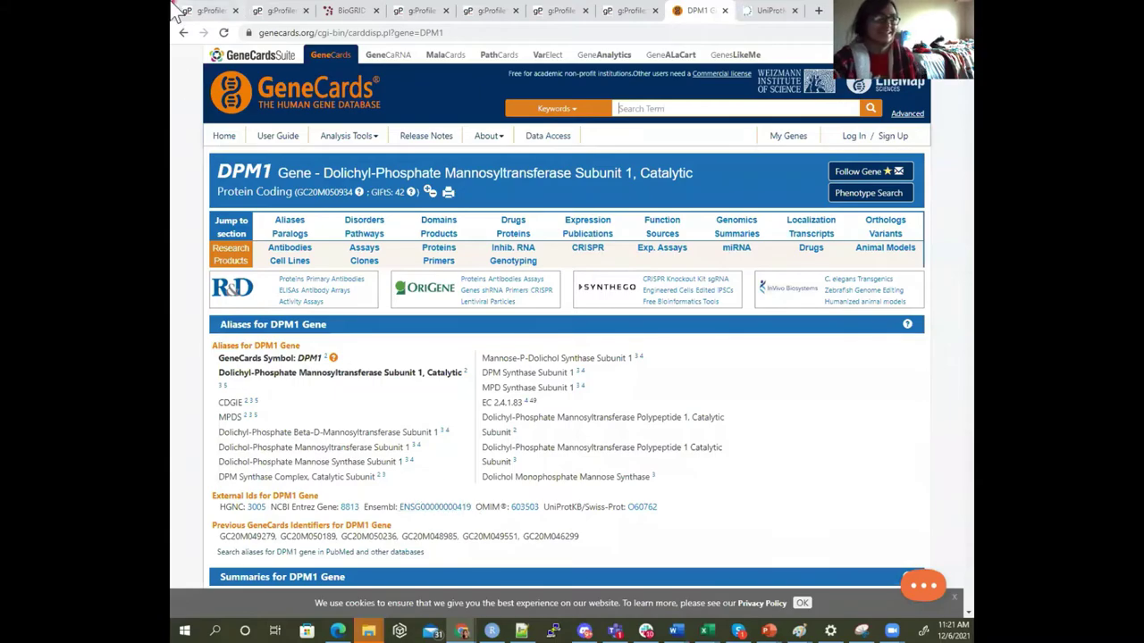
click(204, 10)
scroll(526, 411, down, 10)
scroll(525, 416, down, 5)
scroll(524, 420, up, 20)
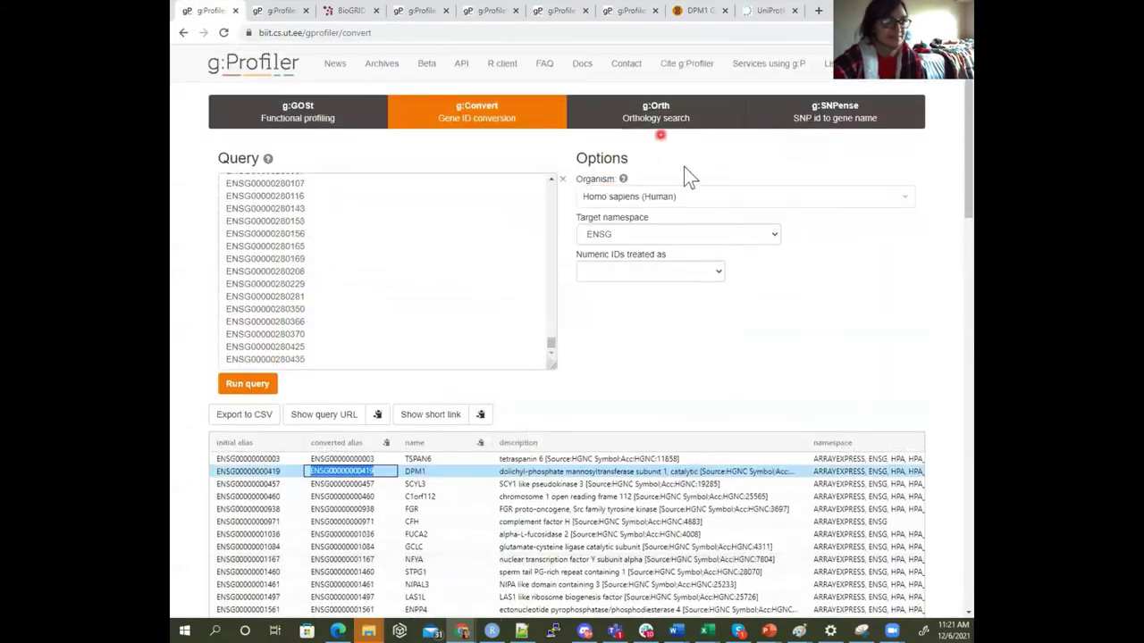
click(364, 472)
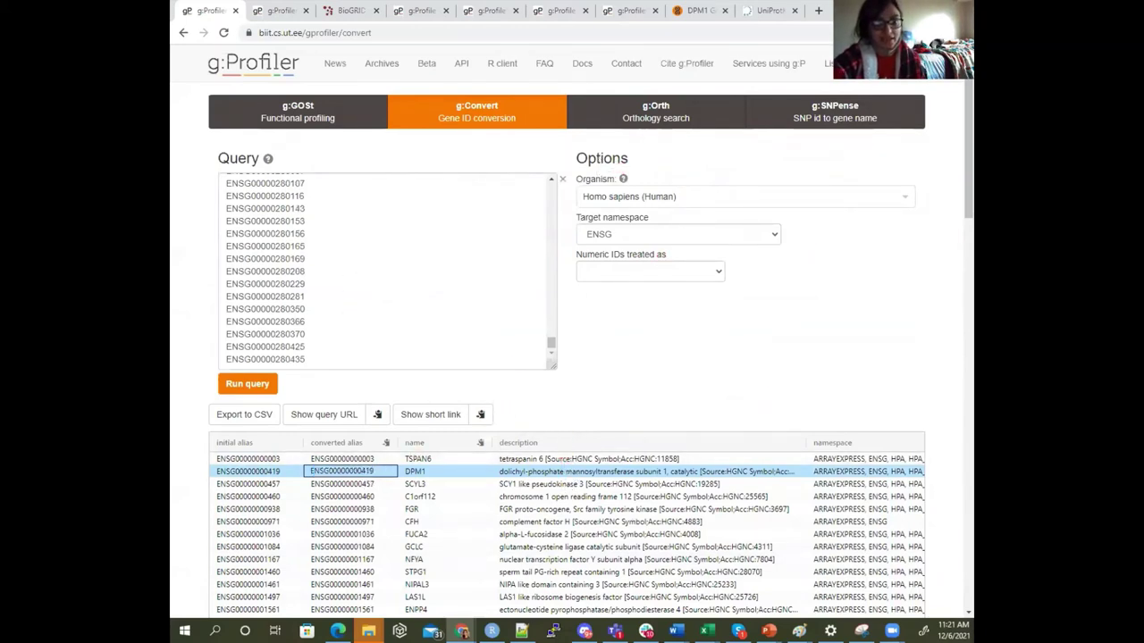
Step: Switch from g:Profiler's Ensembl ID results to the BioGRID home page
click(706, 631)
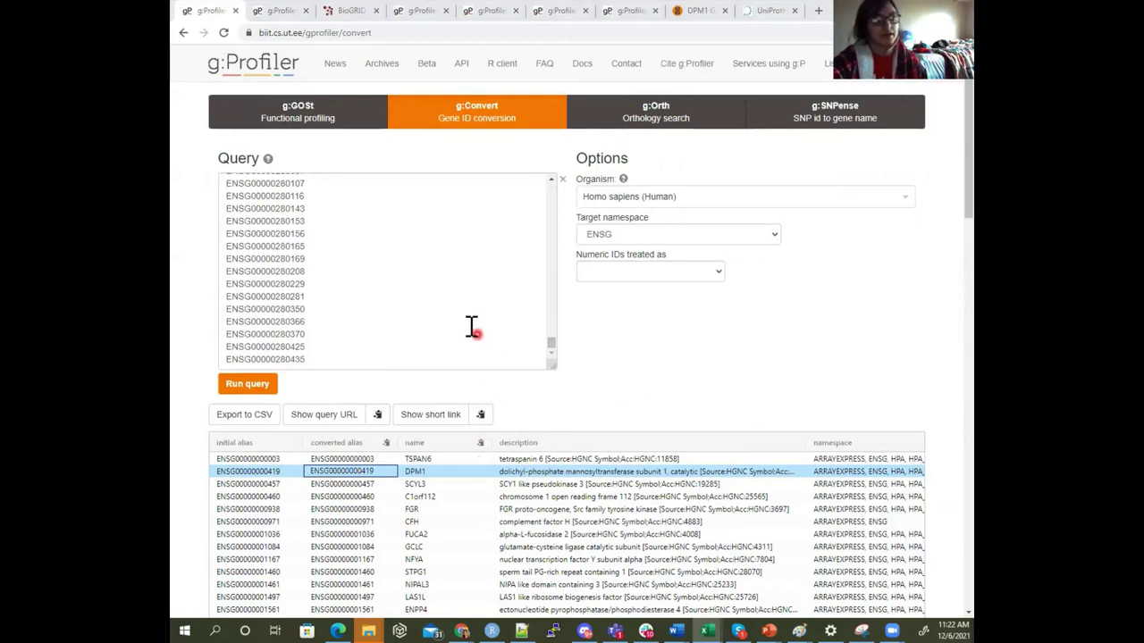
click(333, 11)
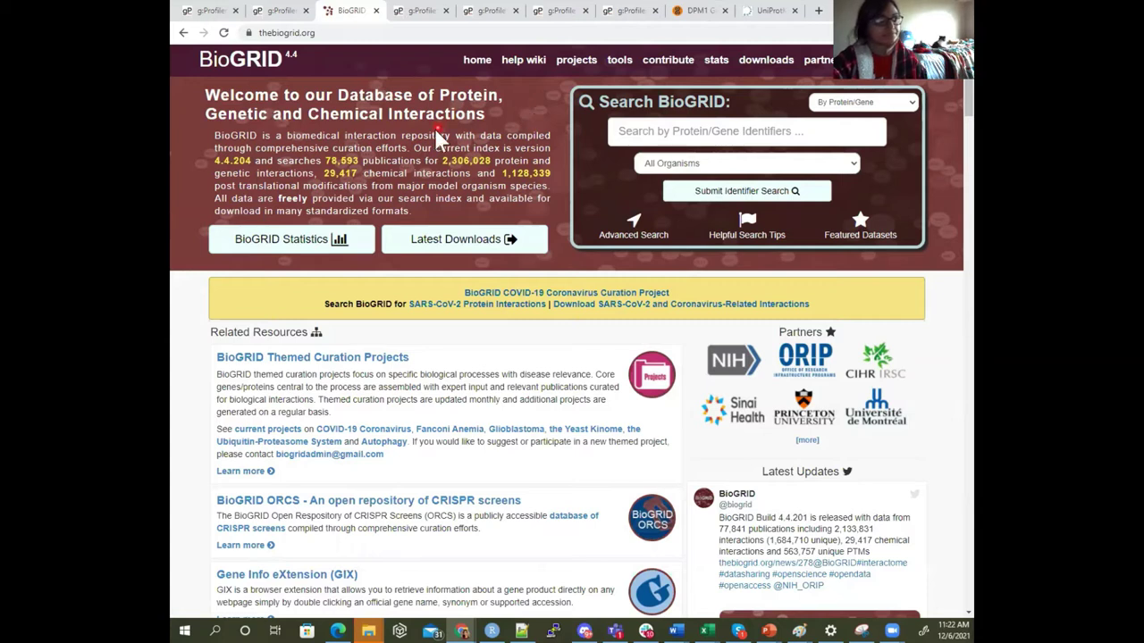
Step: Read BioGRID's intro on comprehensive curation efforts, then switch to the mice workbook
drag(407, 148, 257, 150)
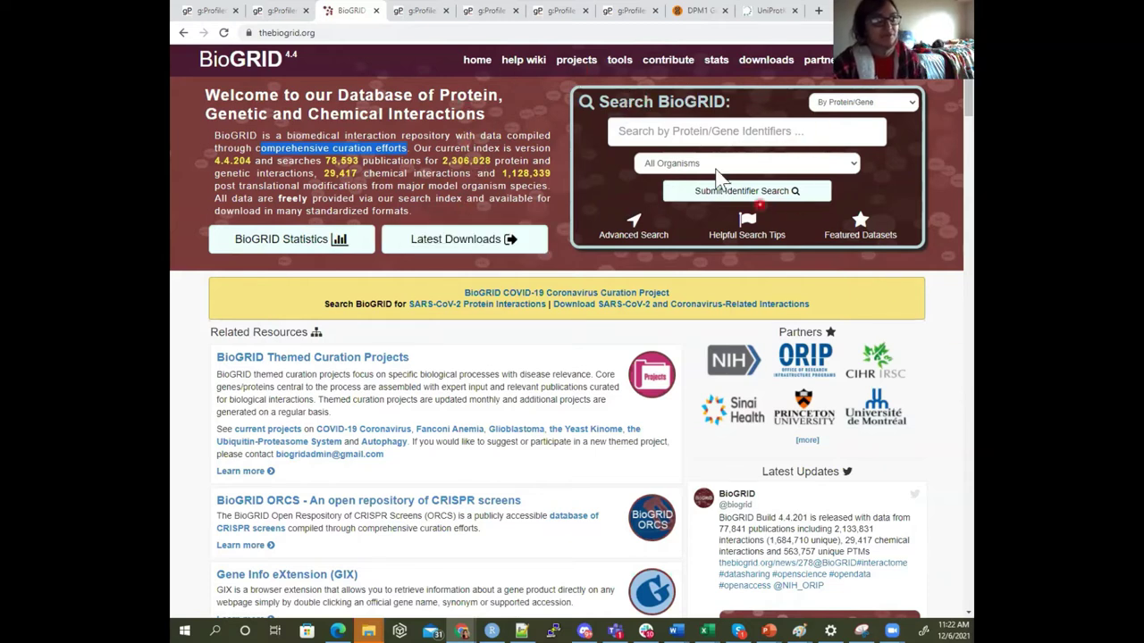
key(alt+Tab)
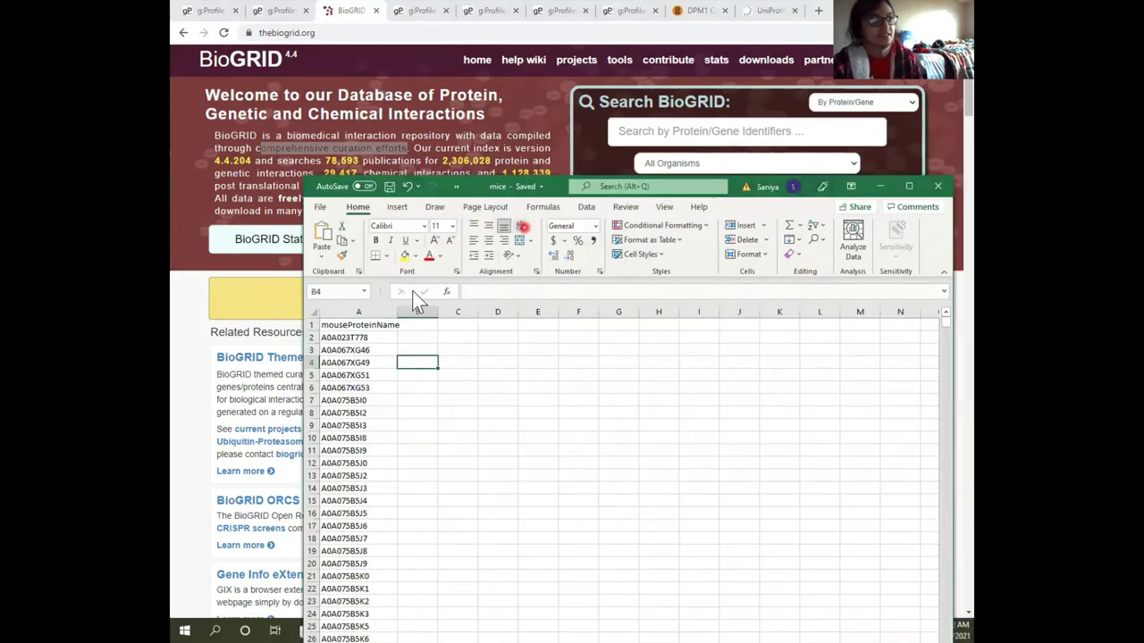
Step: Copy accession A0A023T778 from cell A2 of the mice sheet and focus BioGRID's search box
click(331, 337)
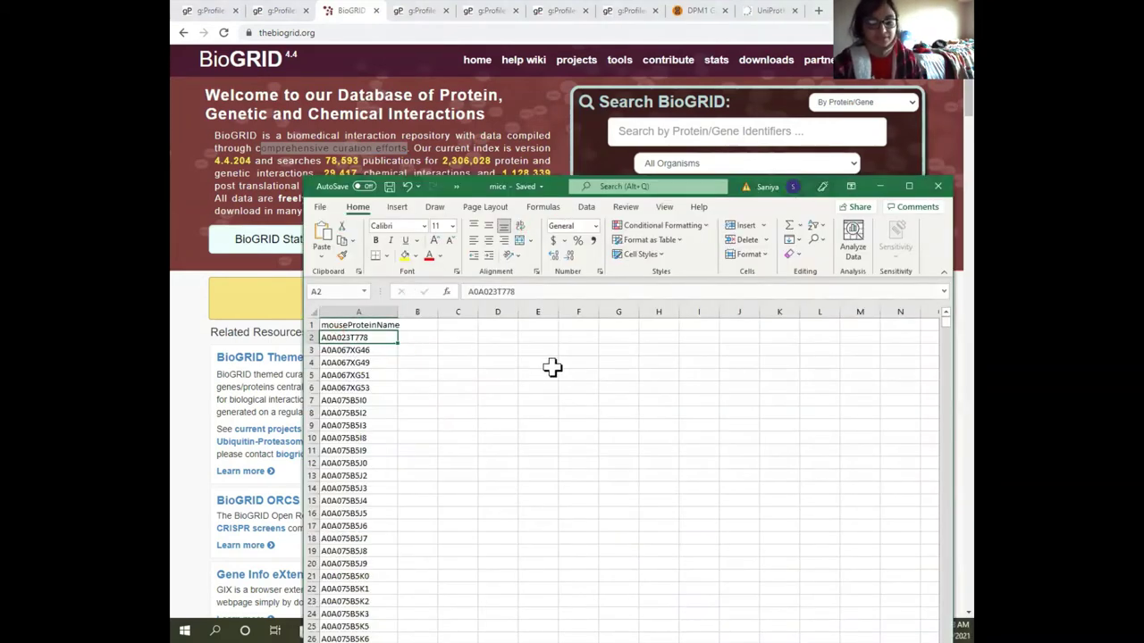
key(ctrl+shift+Down)
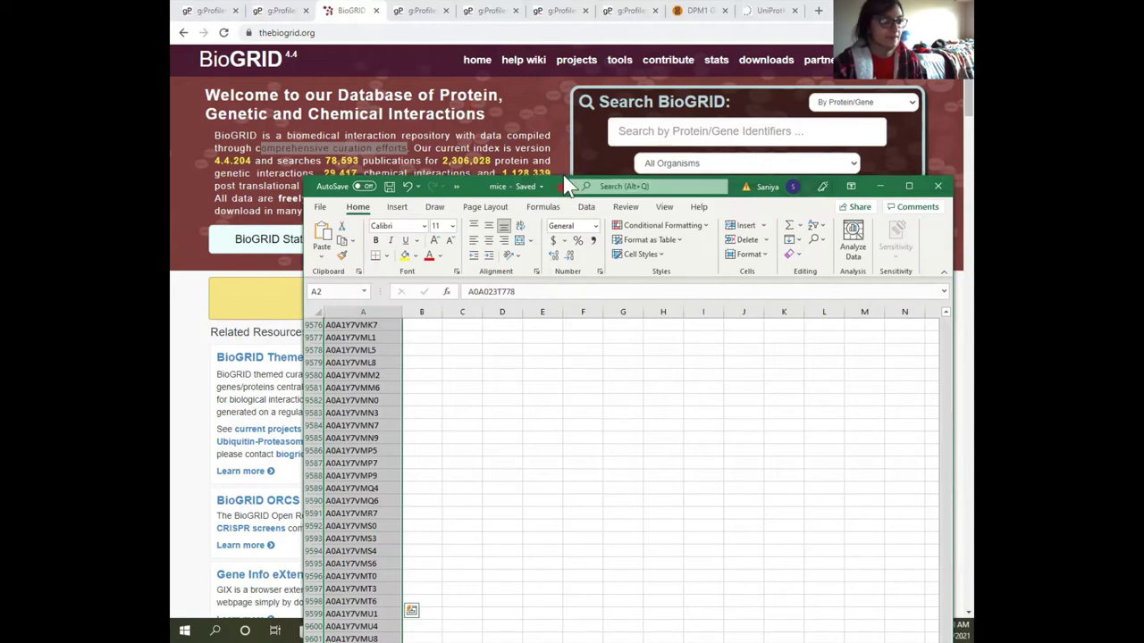
drag(567, 186, 608, 205)
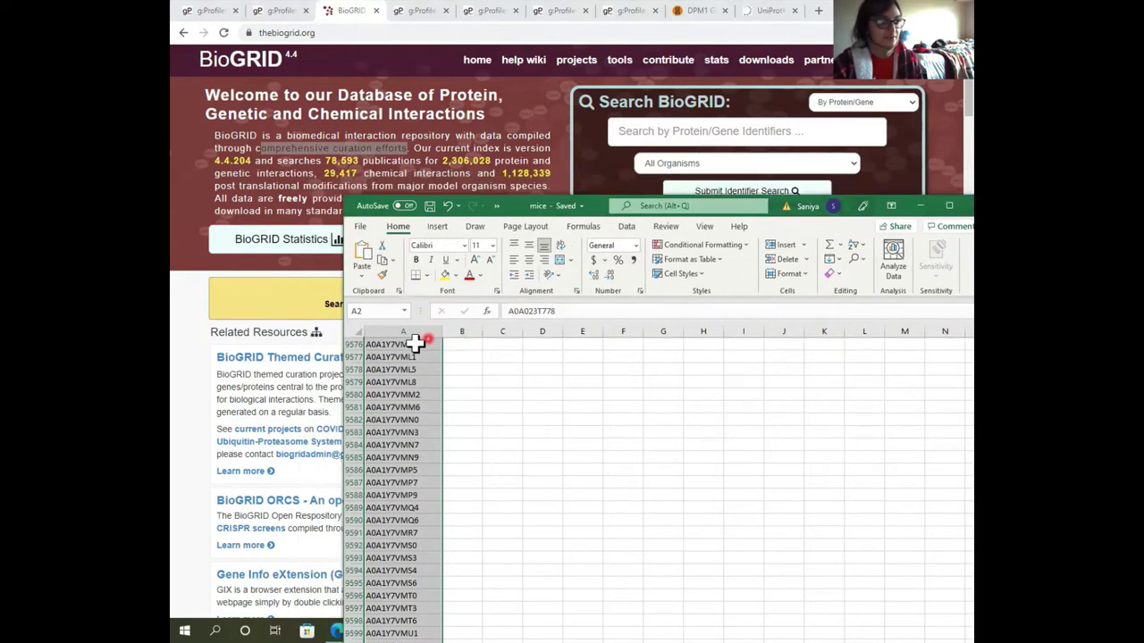
click(416, 344)
key(ctrl+shift+Up)
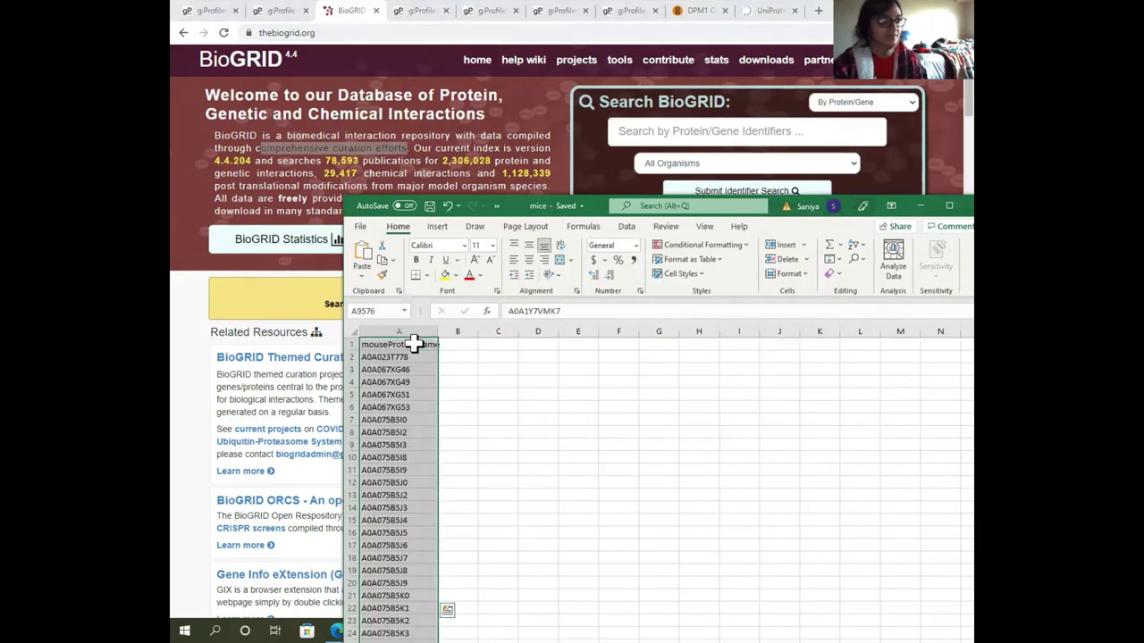
click(407, 357)
drag(574, 313, 592, 200)
key(ctrl+c)
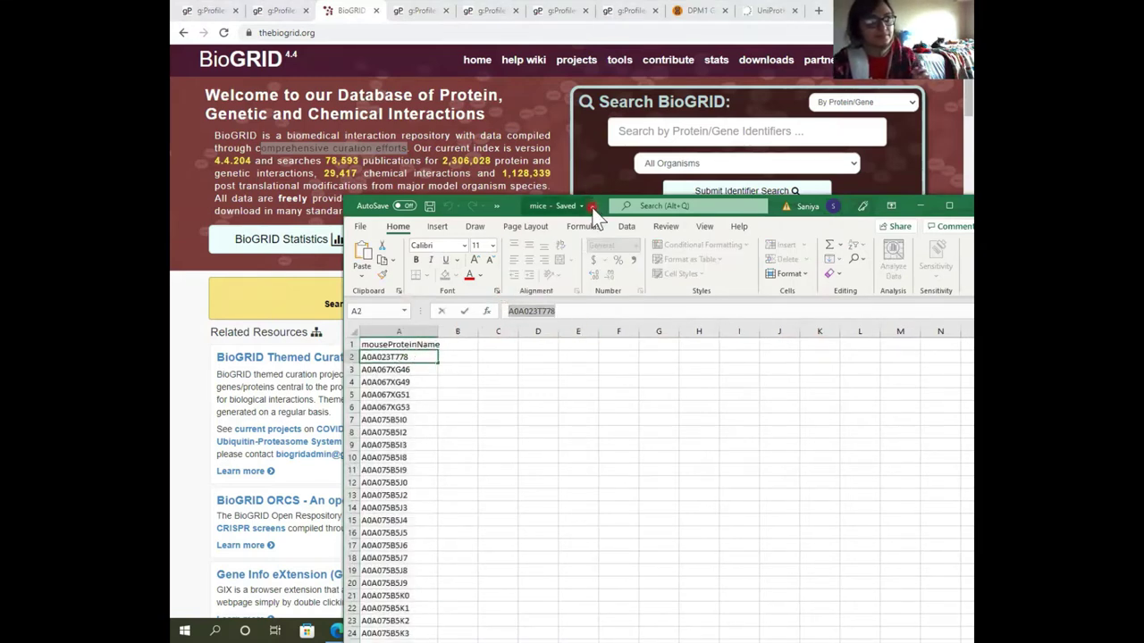
click(626, 183)
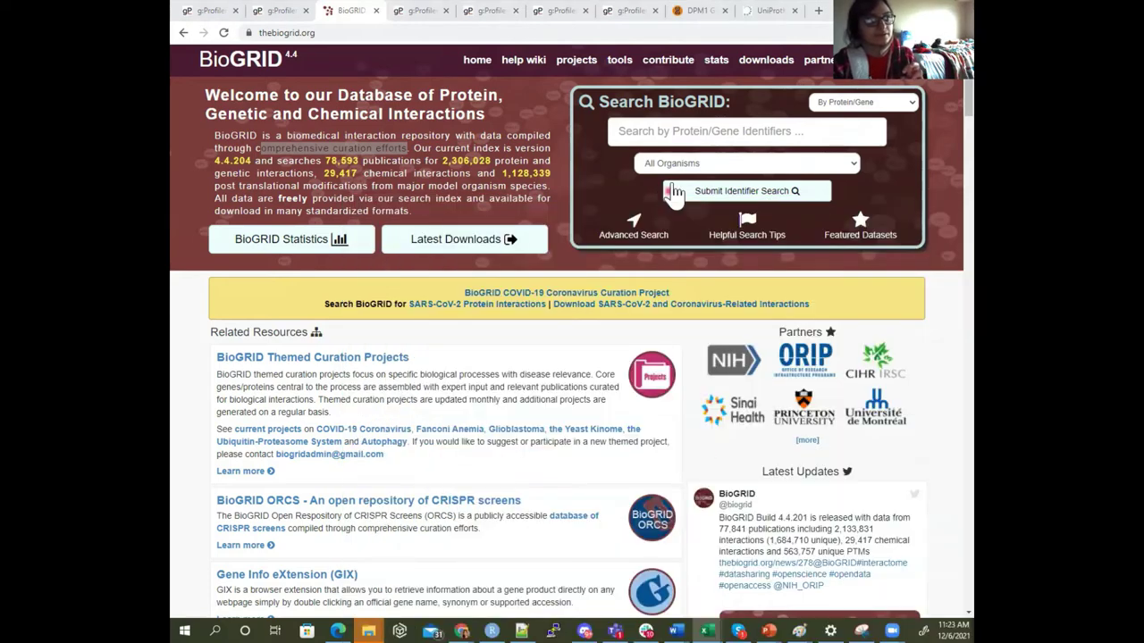
click(682, 126)
Step: Search BioGRID for the pasted A0A023T778, then return to the home page
key(ctrl+v)
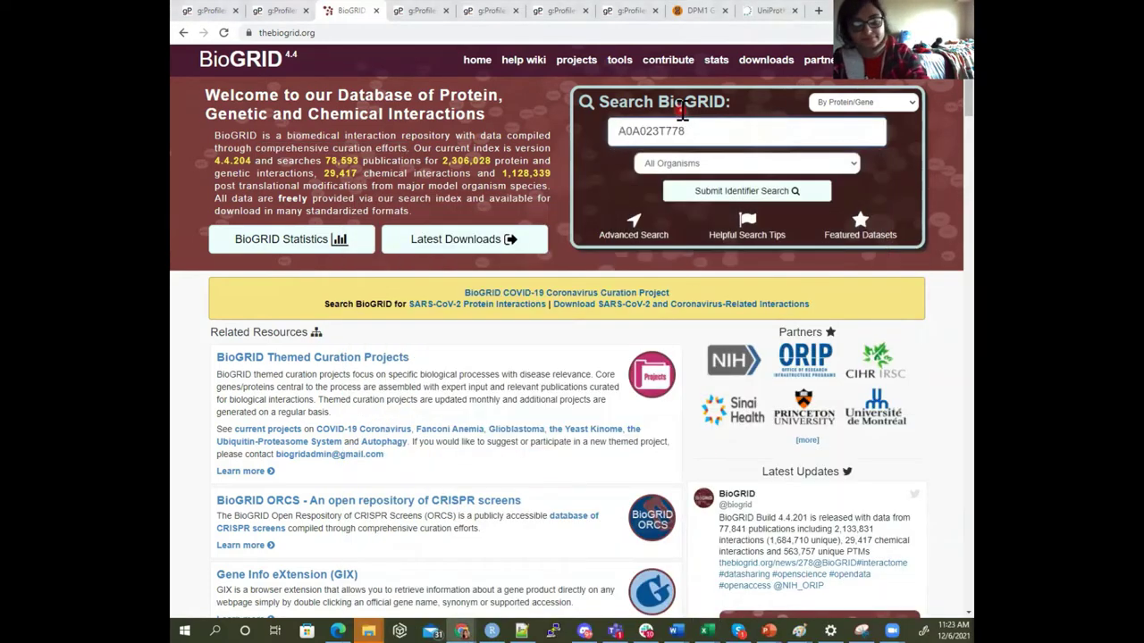
key(Return)
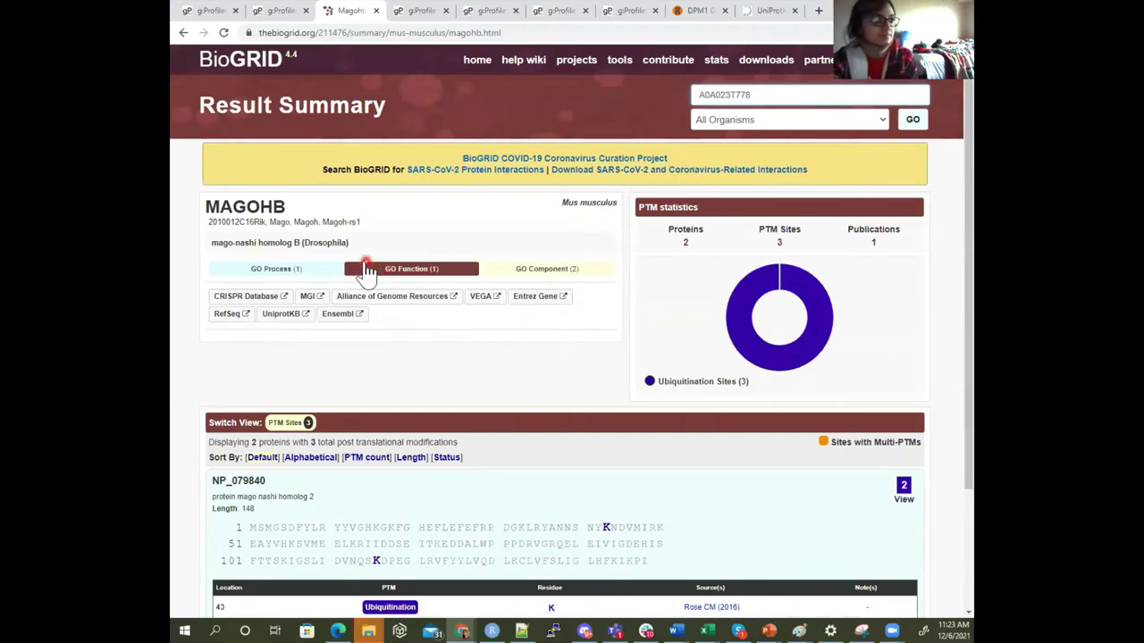
scroll(171, 269, down, 3)
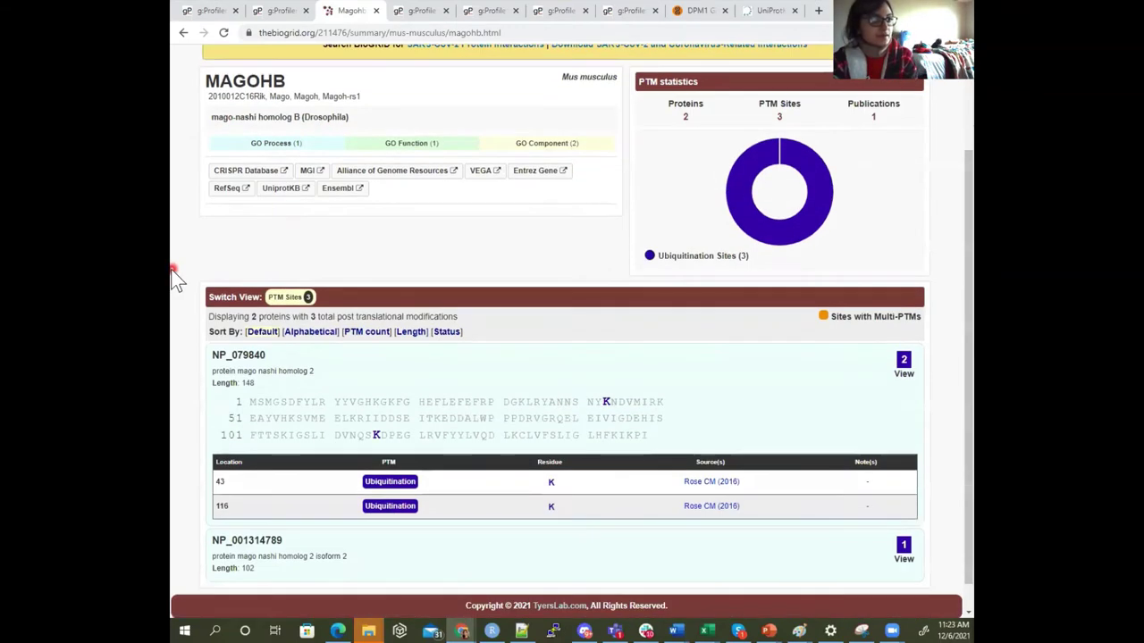
click(183, 32)
Step: Rerun the A0A023T778 identifier search restricted to Mus musculus
click(717, 166)
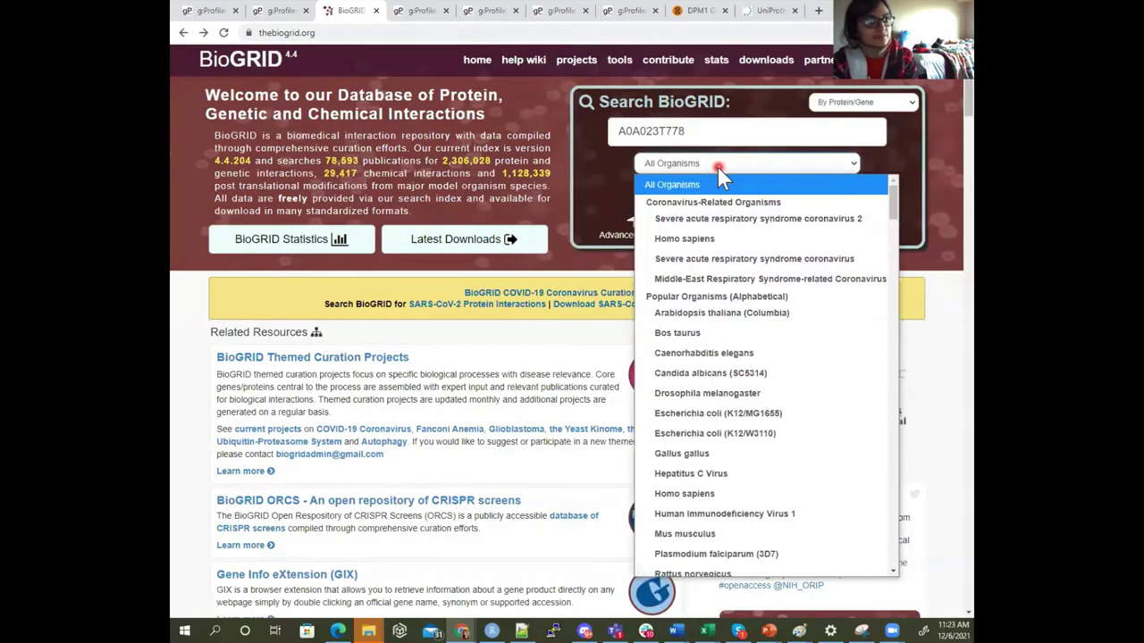
scroll(720, 278, down, 3)
scroll(720, 278, down, 2)
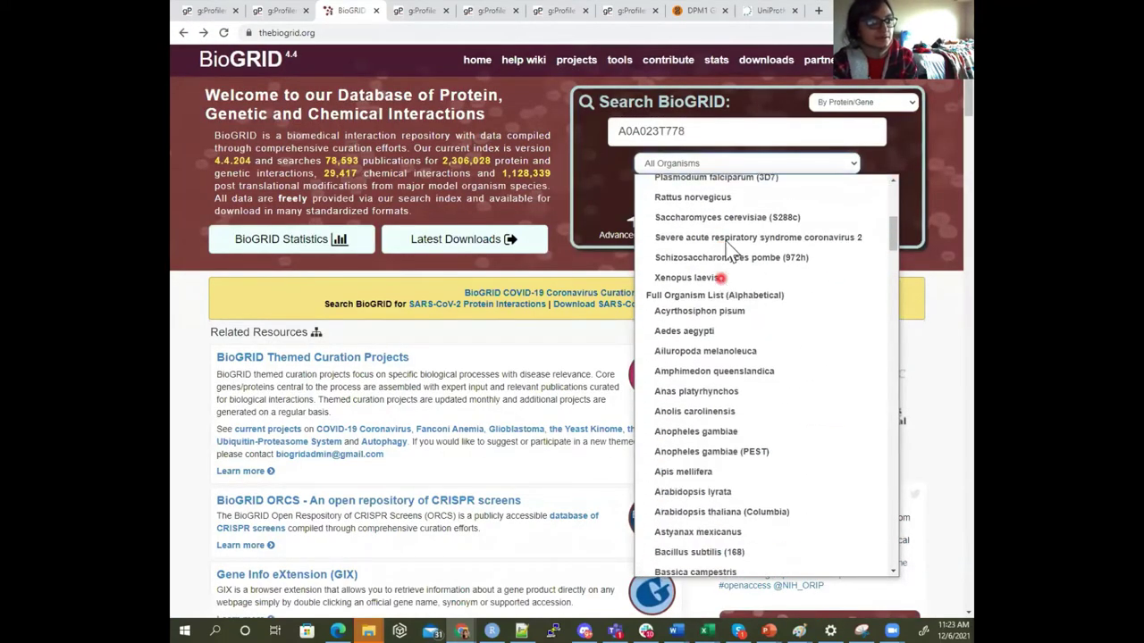
click(716, 160)
click(716, 162)
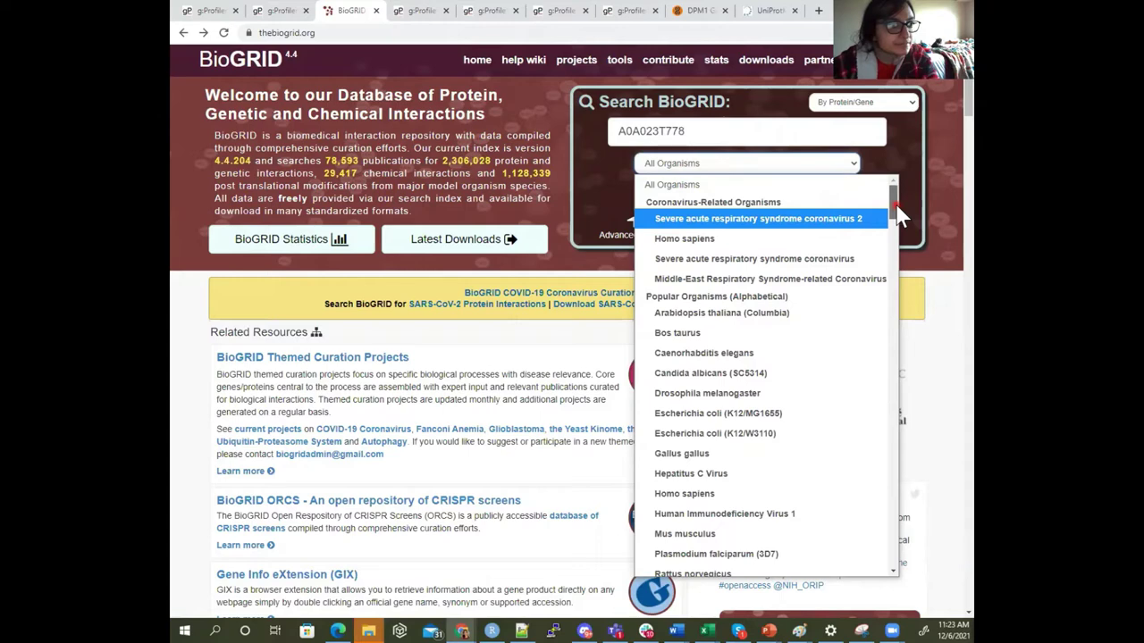
scroll(898, 215, down, 1)
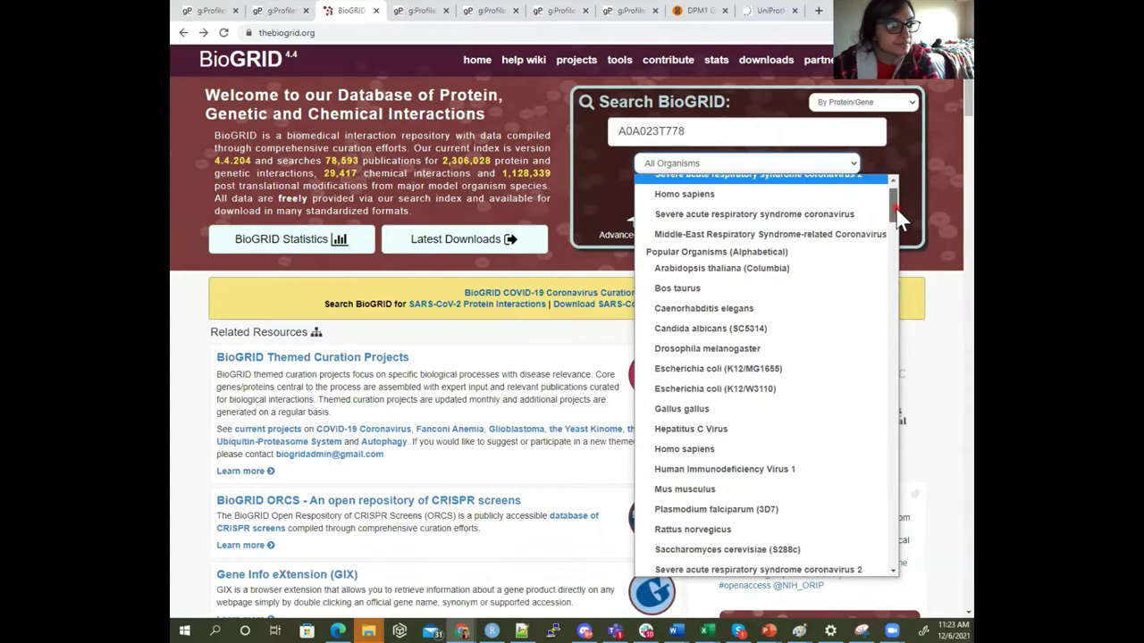
click(722, 491)
click(759, 191)
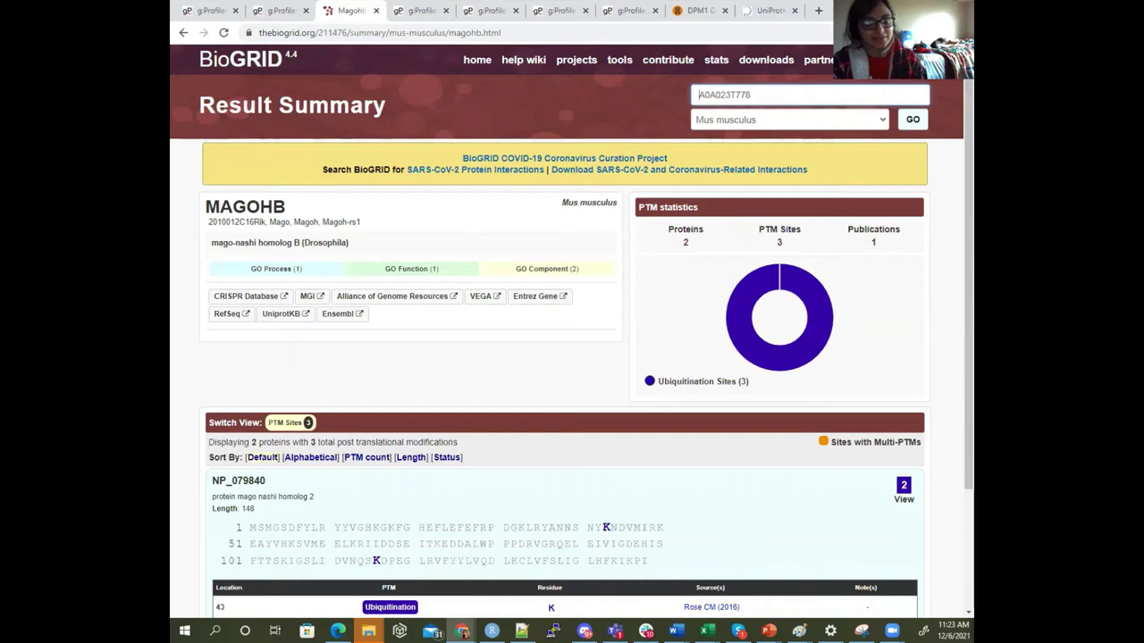
Step: Box the searched ID and add 'protein name' and 'mouse' screen notes, then clear them
drag(688, 84, 771, 109)
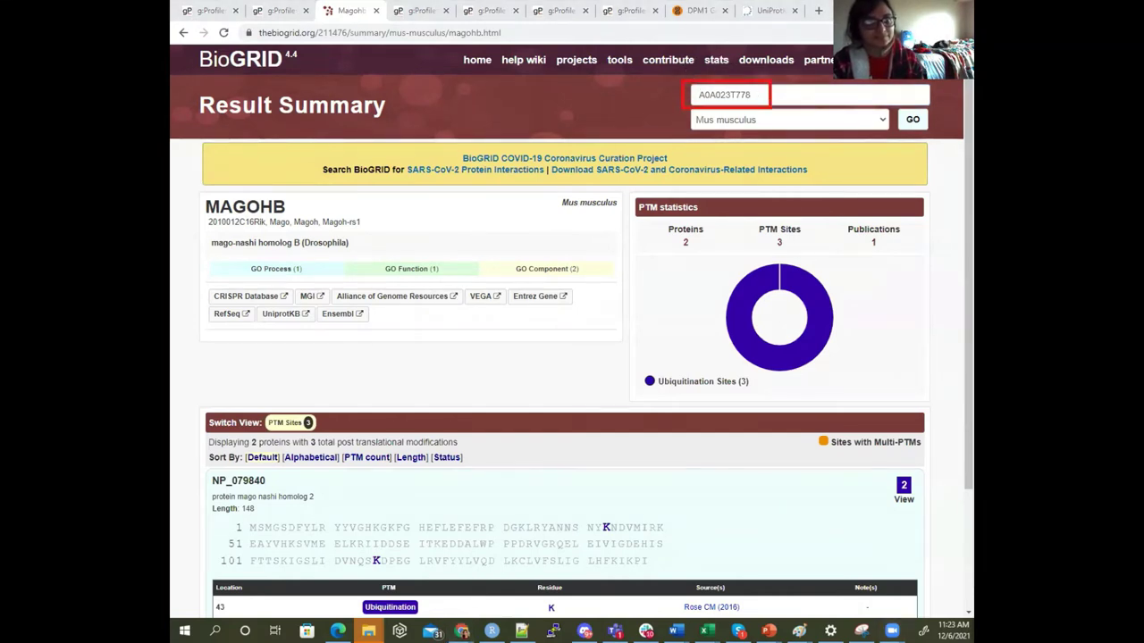
click(479, 93)
text(protein name)
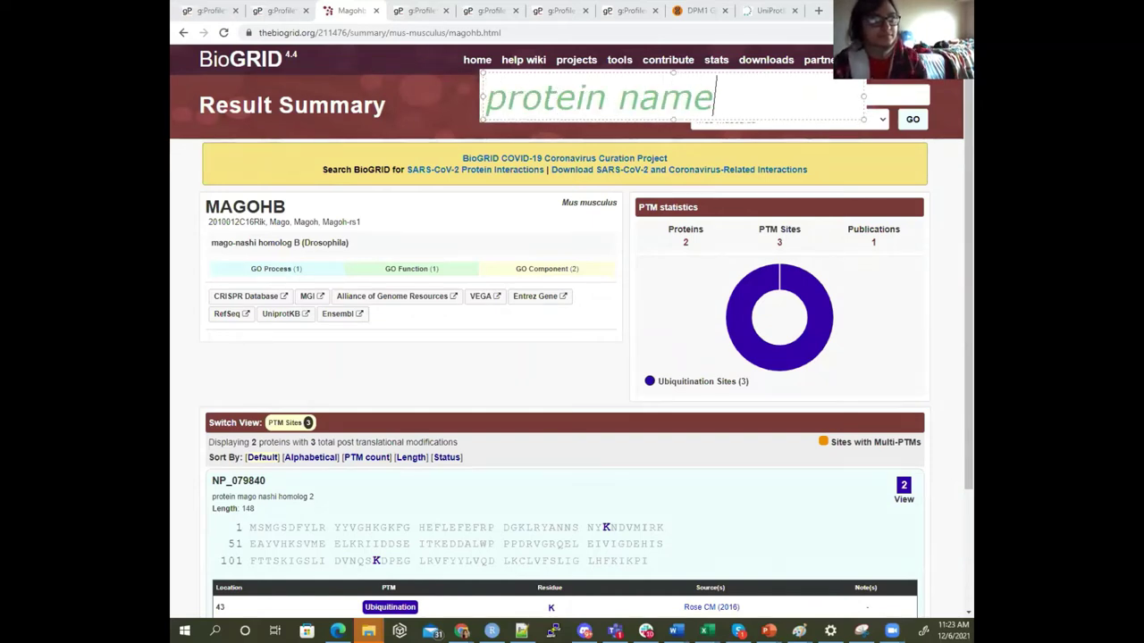
drag(541, 77, 493, 77)
click(552, 134)
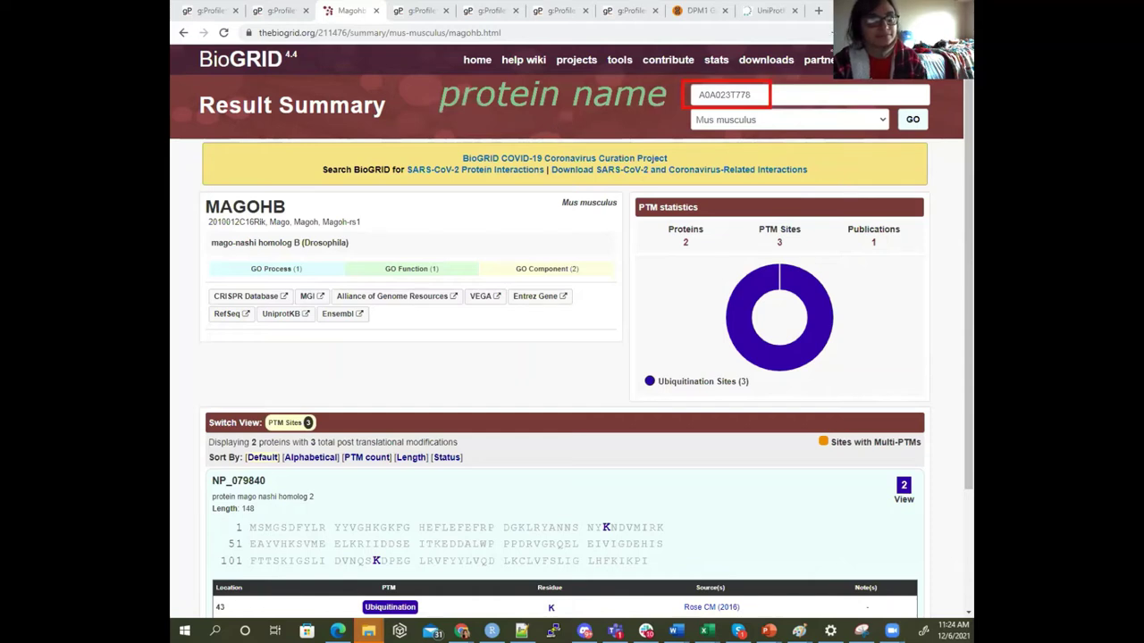
click(547, 121)
text(na)
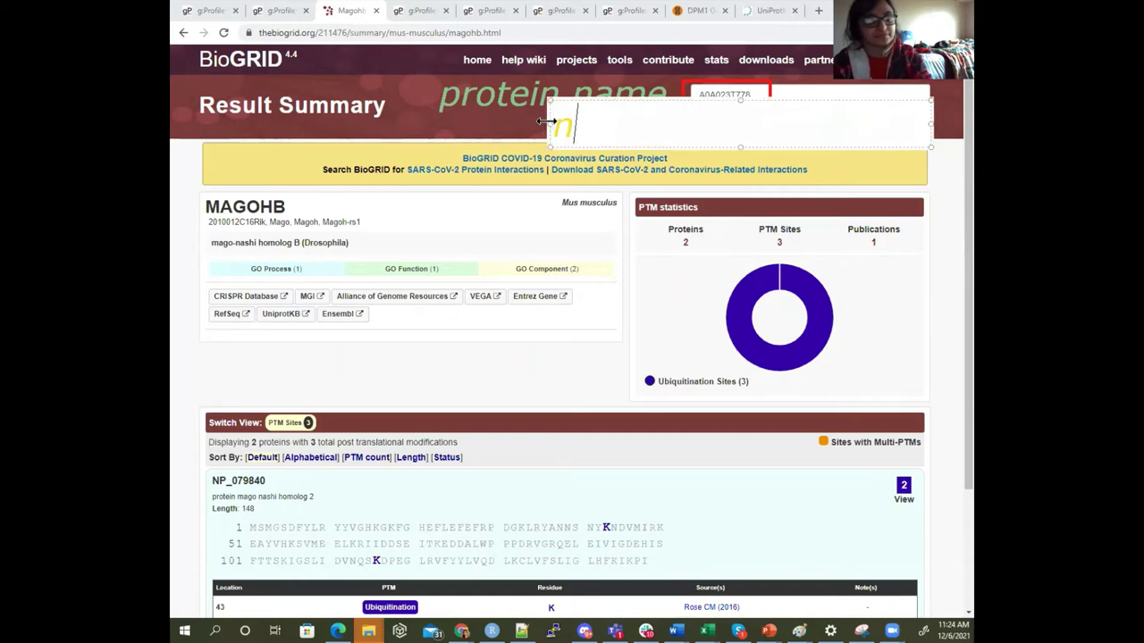
text(m)
key(BackSpace)
key(BackSpace)
text(mouse)
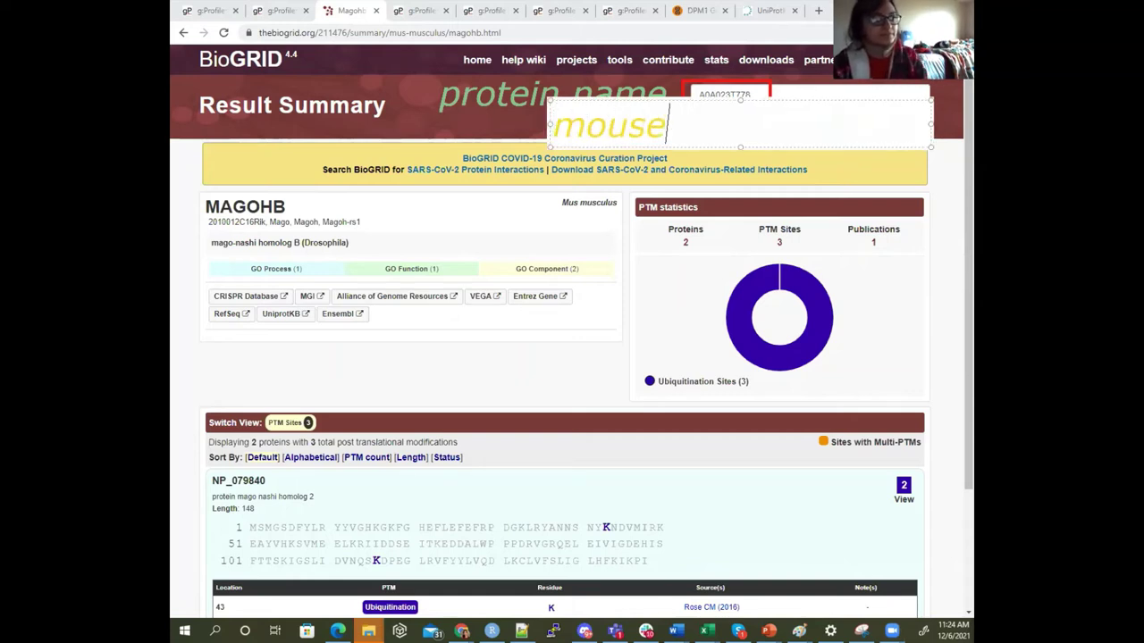
click(550, 252)
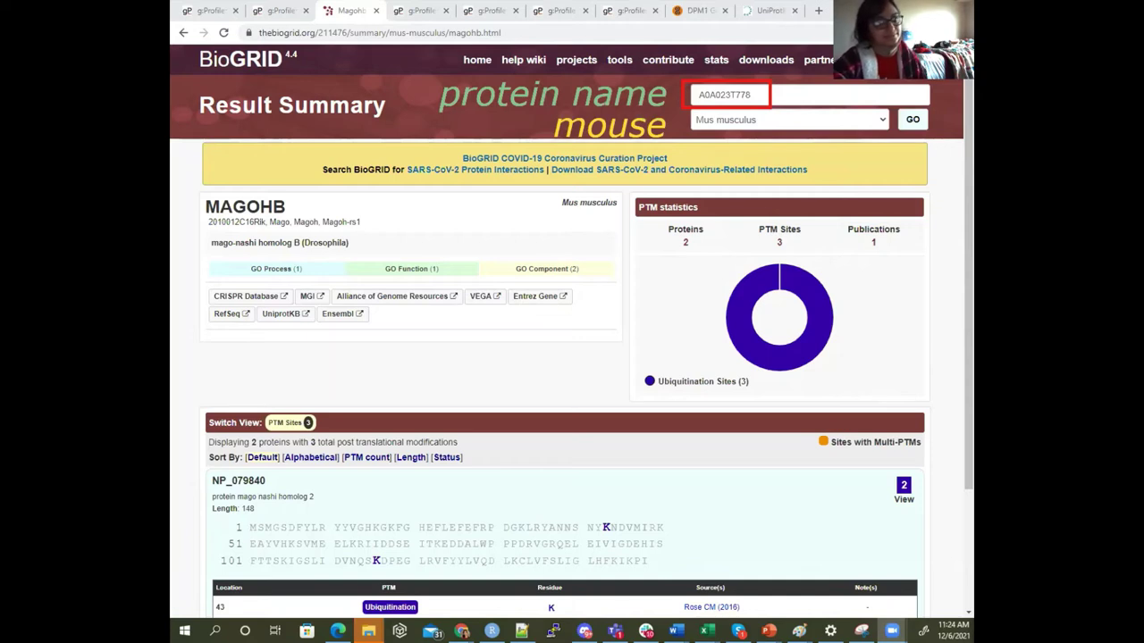
click(891, 631)
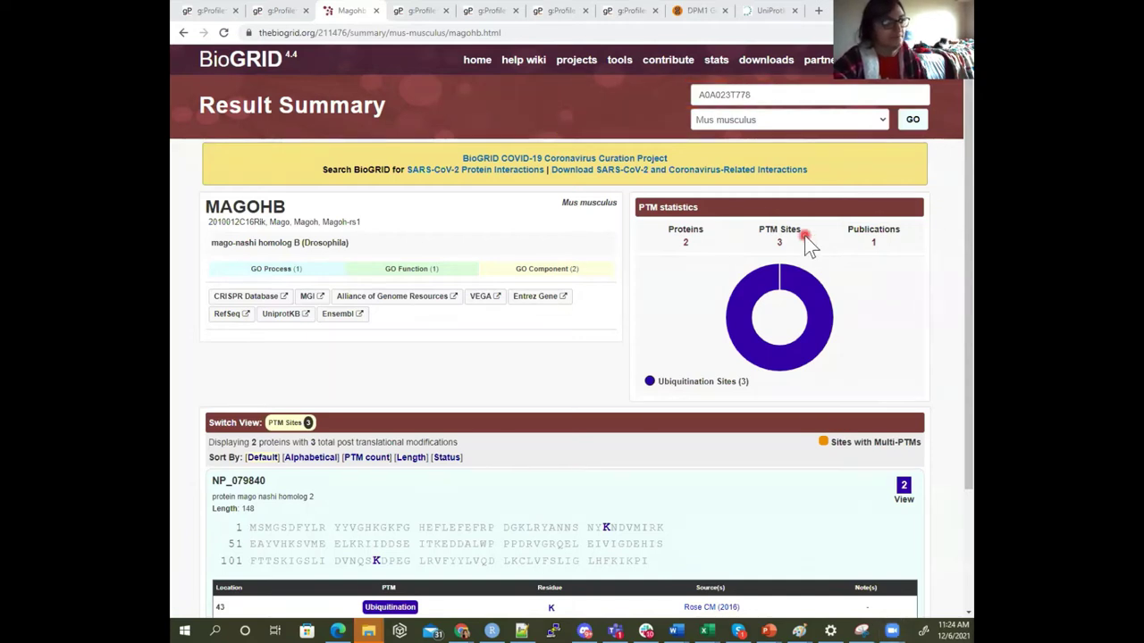
Step: Highlight gene MAGOHB and protein mago nashi homolog 2, collapsing NP_079840's details
scroll(352, 268, down, 1)
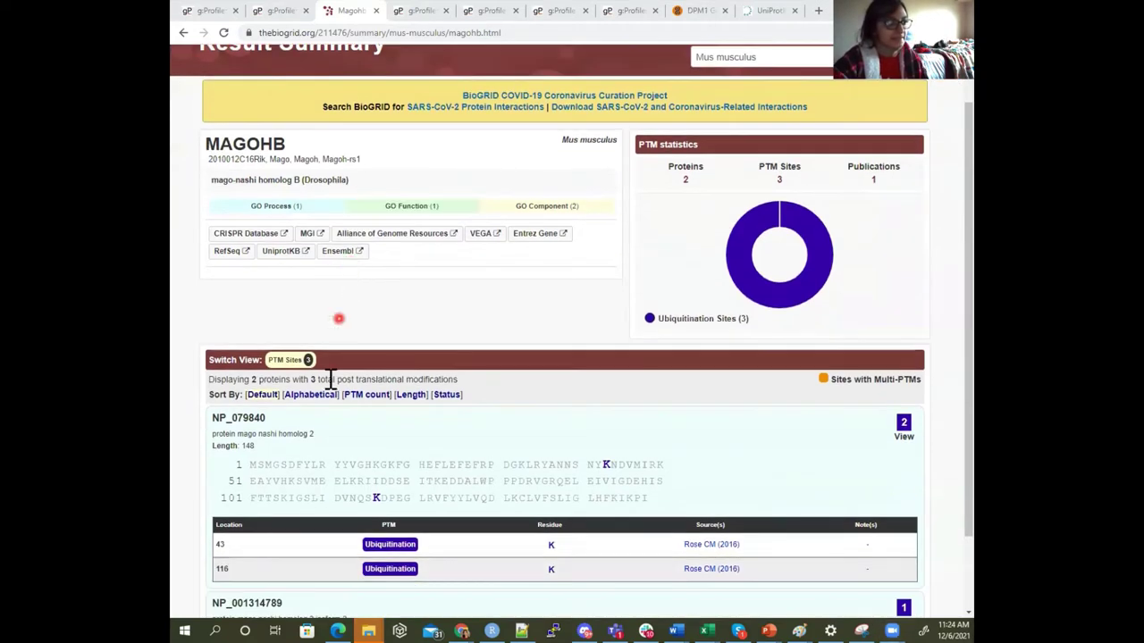
scroll(471, 506, down, 2)
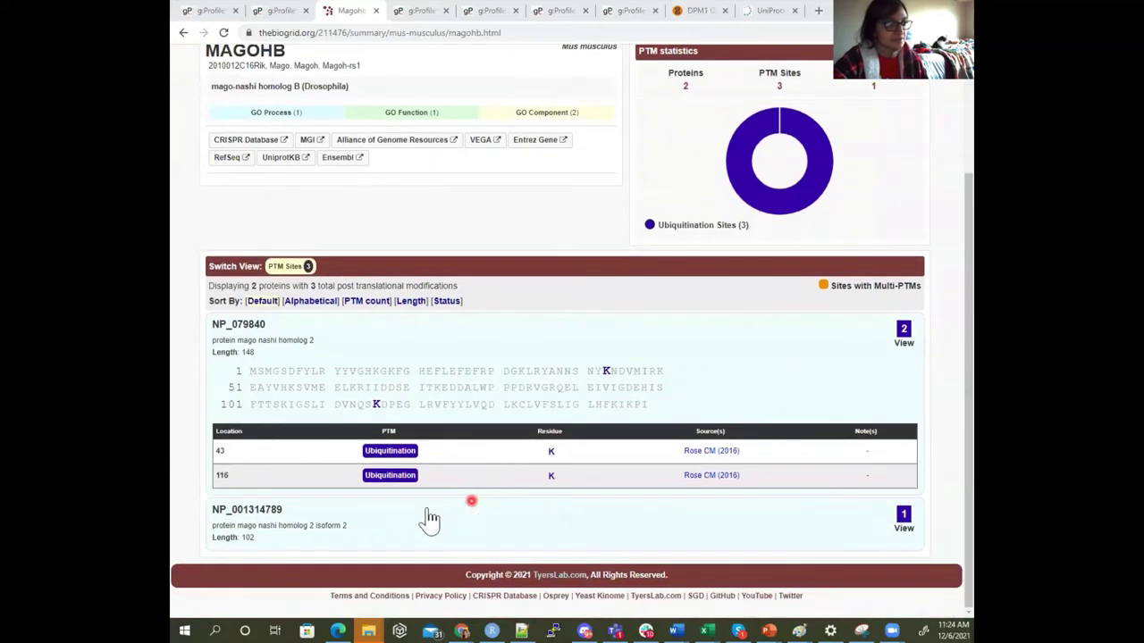
scroll(299, 518, up, 2)
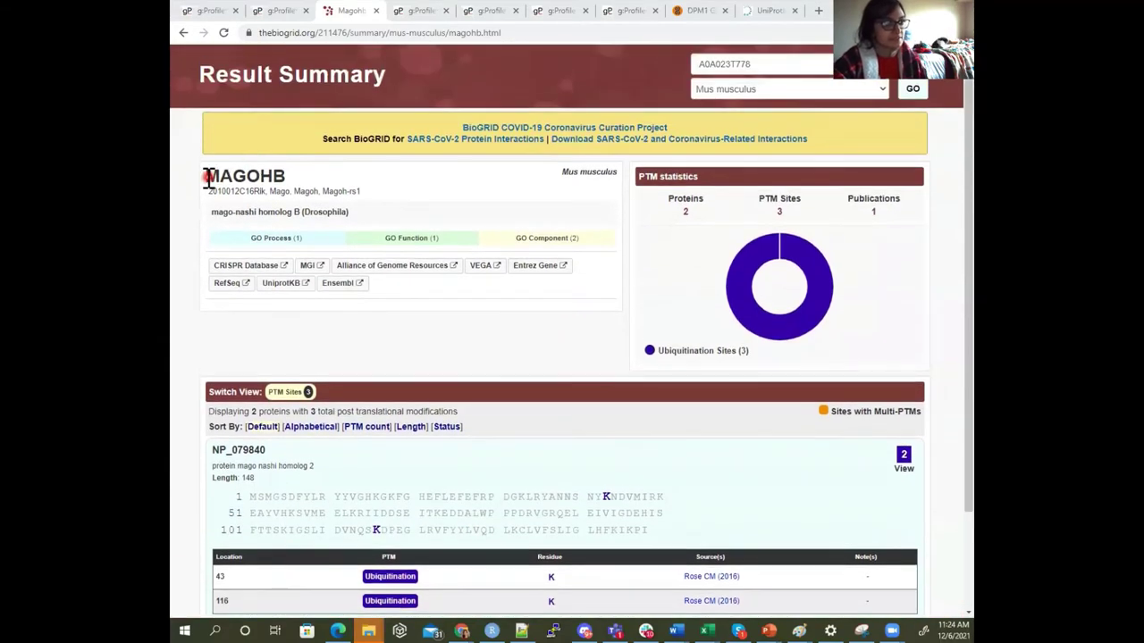
double_click(207, 177)
drag(207, 188, 277, 171)
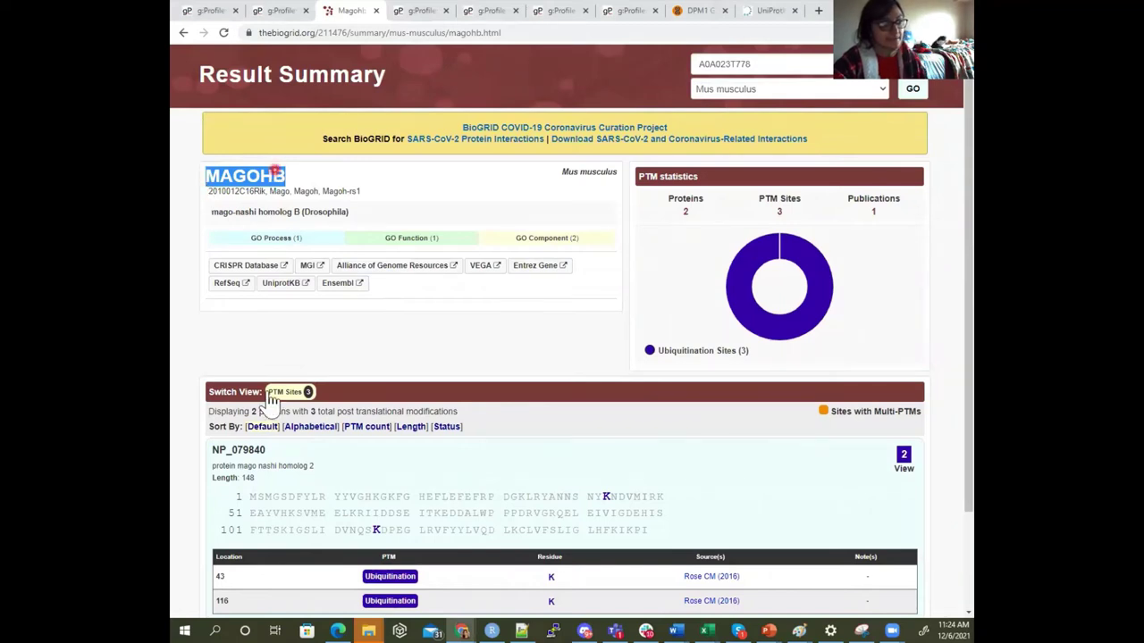
click(219, 466)
drag(329, 473, 329, 474)
click(328, 474)
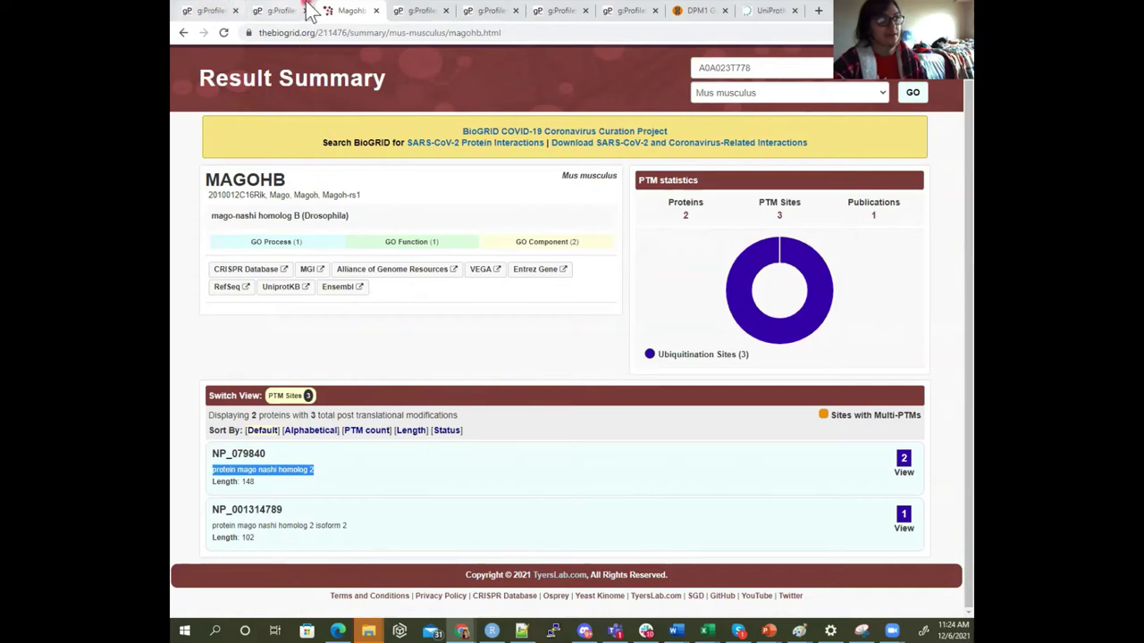
Step: Reload g:Profiler's g:Convert page to clear the old query, then return to the mice workbook
click(207, 9)
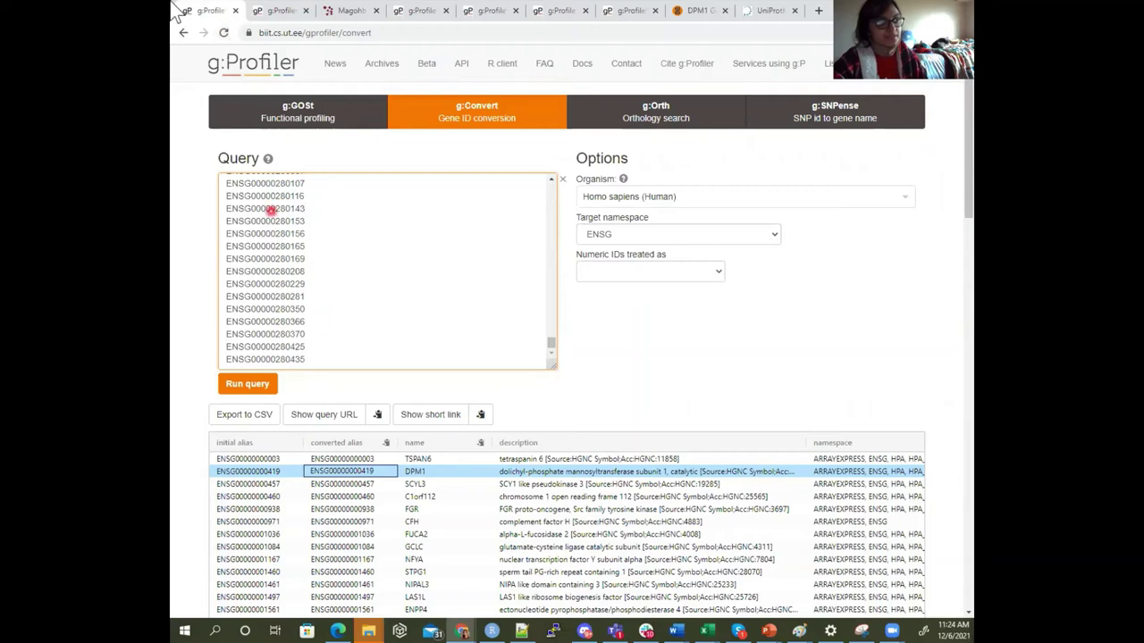
click(222, 34)
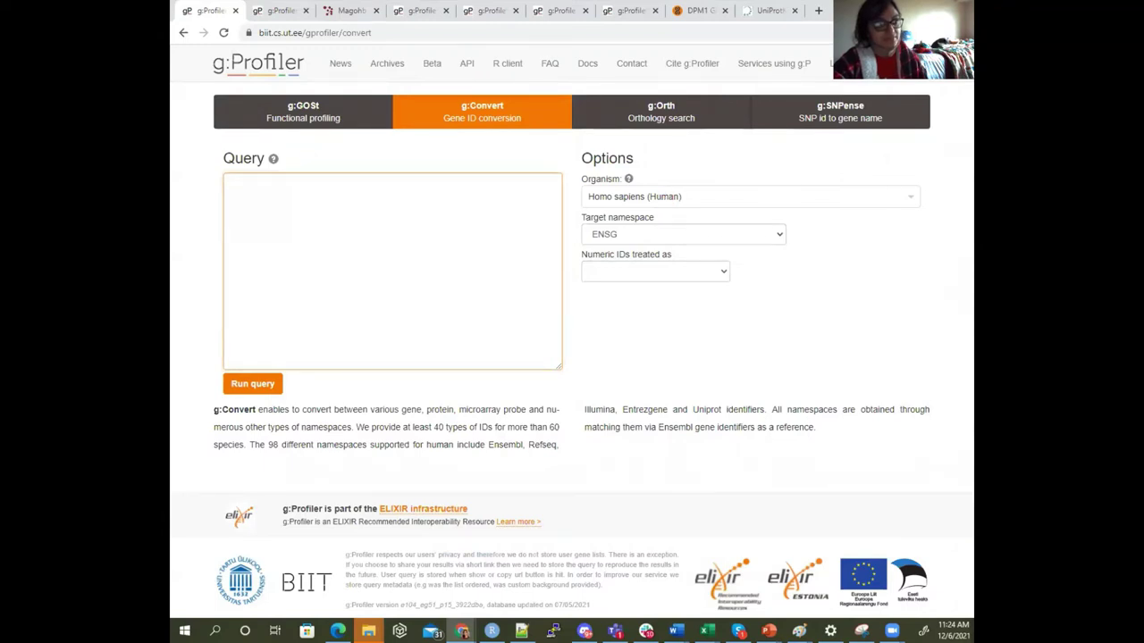
key(alt+Tab)
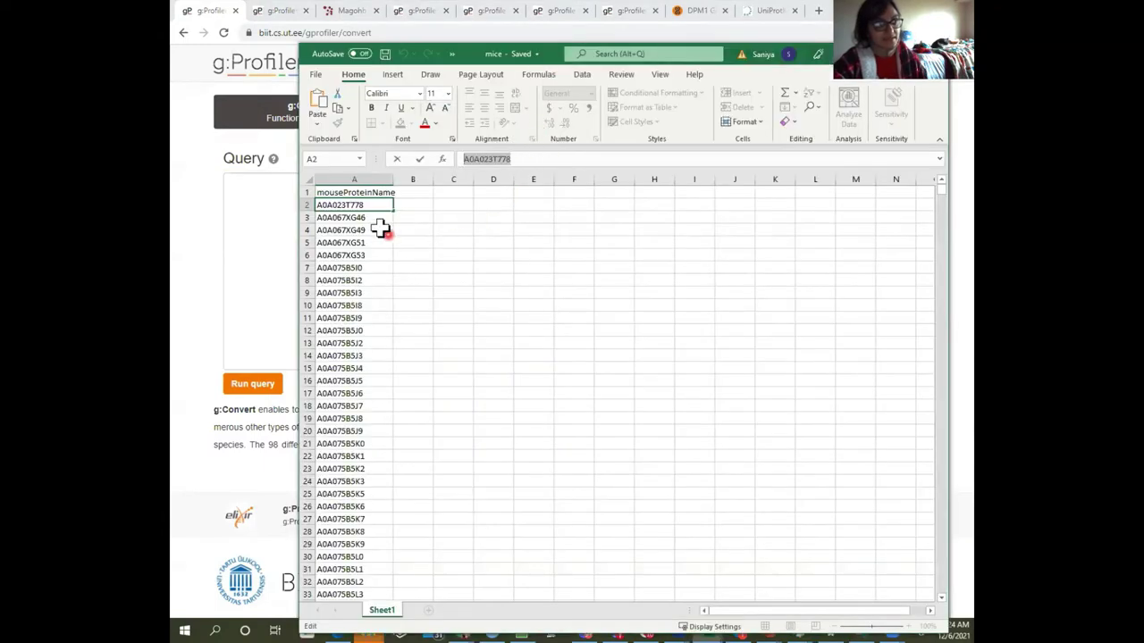
Step: Select the mouse protein IDs in column A of the Excel mice workbook, starting at A3
click(373, 218)
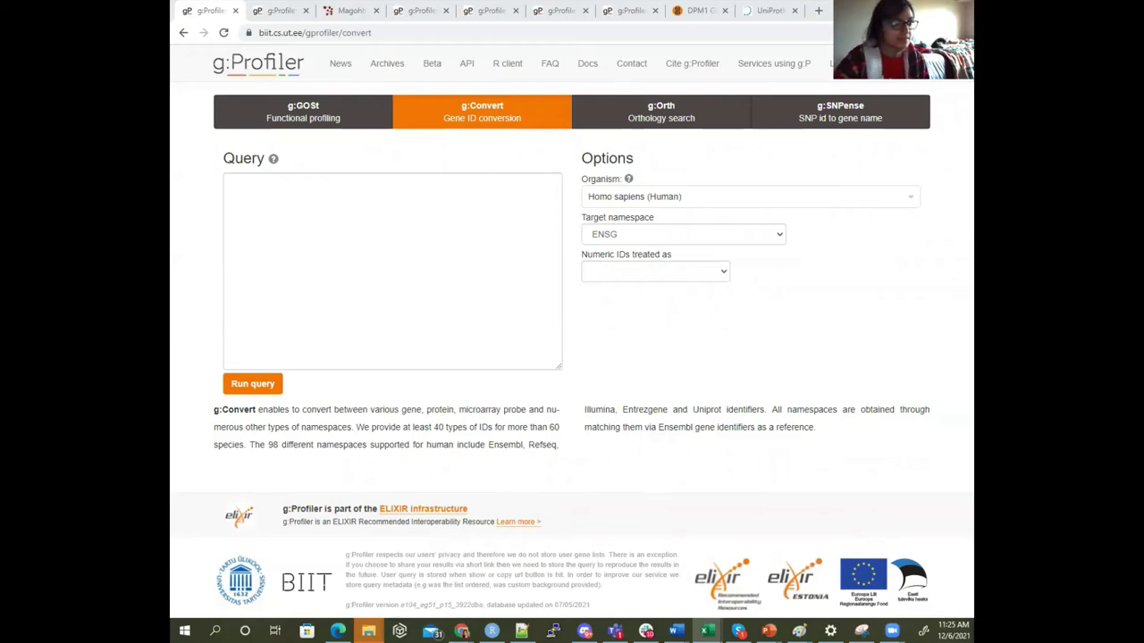
Step: Paste the mouse protein IDs, starting A0A023T778, into the g:Convert query box
click(338, 206)
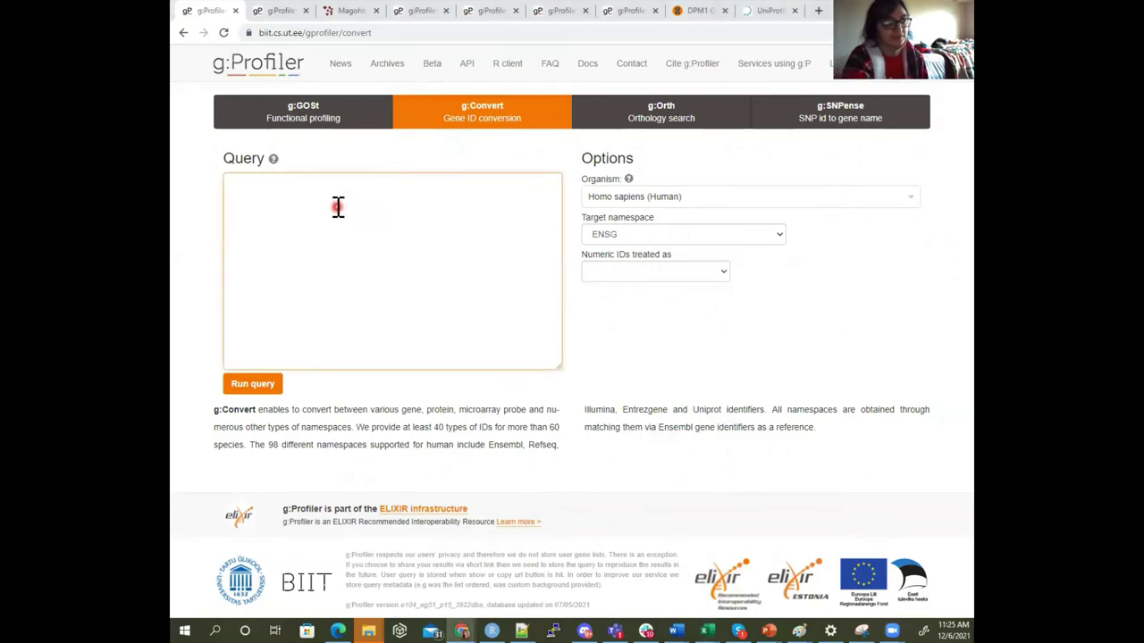
key(ctrl+v)
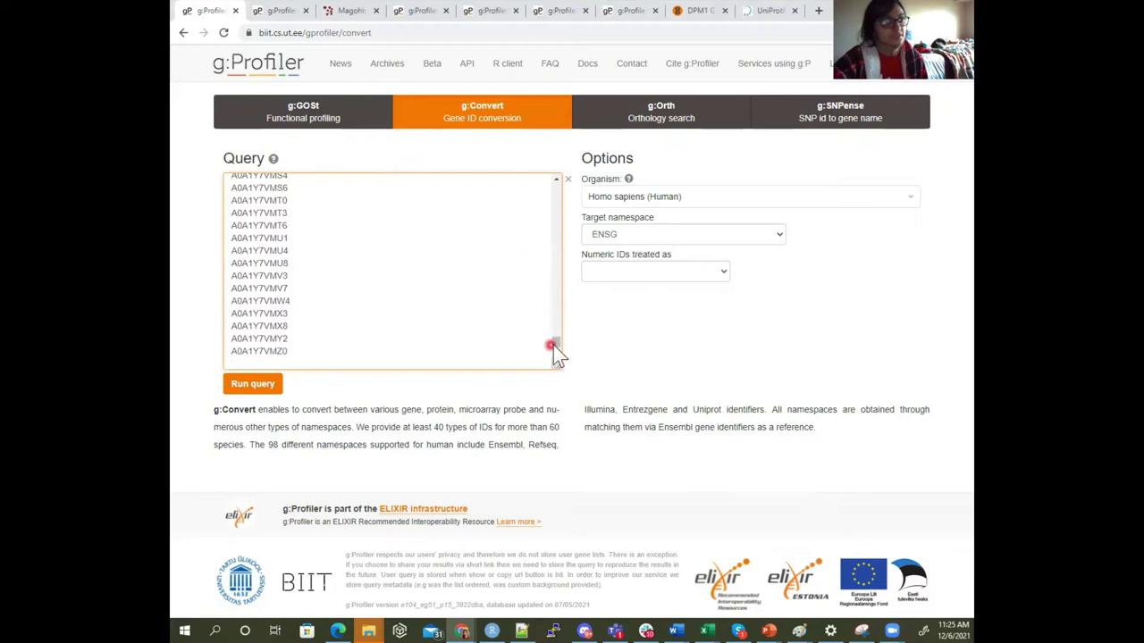
drag(554, 343, 552, 165)
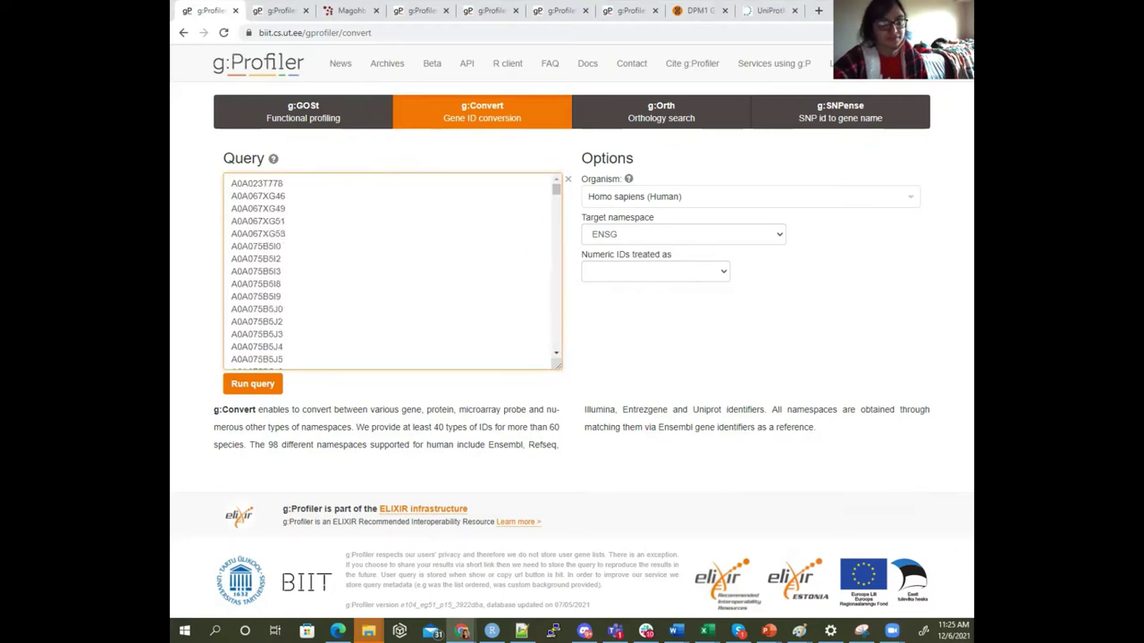
Step: Add a red three-line note 'proteins / in mice / (mus musculus)' beside the query list
drag(311, 185, 692, 233)
text(proteins)
key(Return)
text(in )
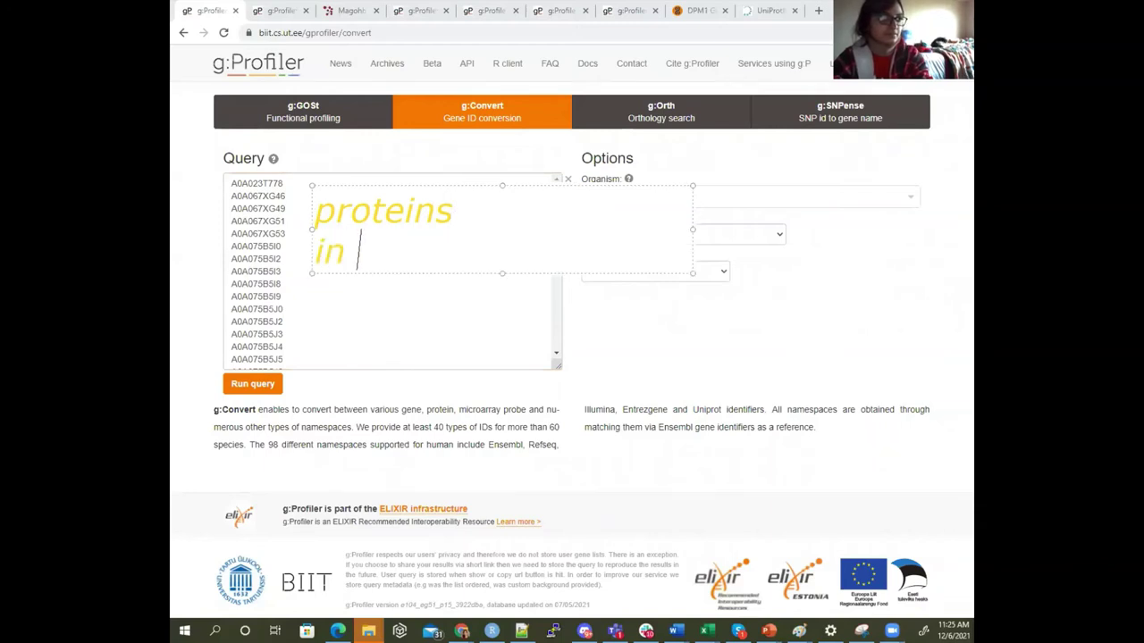
text(mice)
key(Return)
text((mus m)
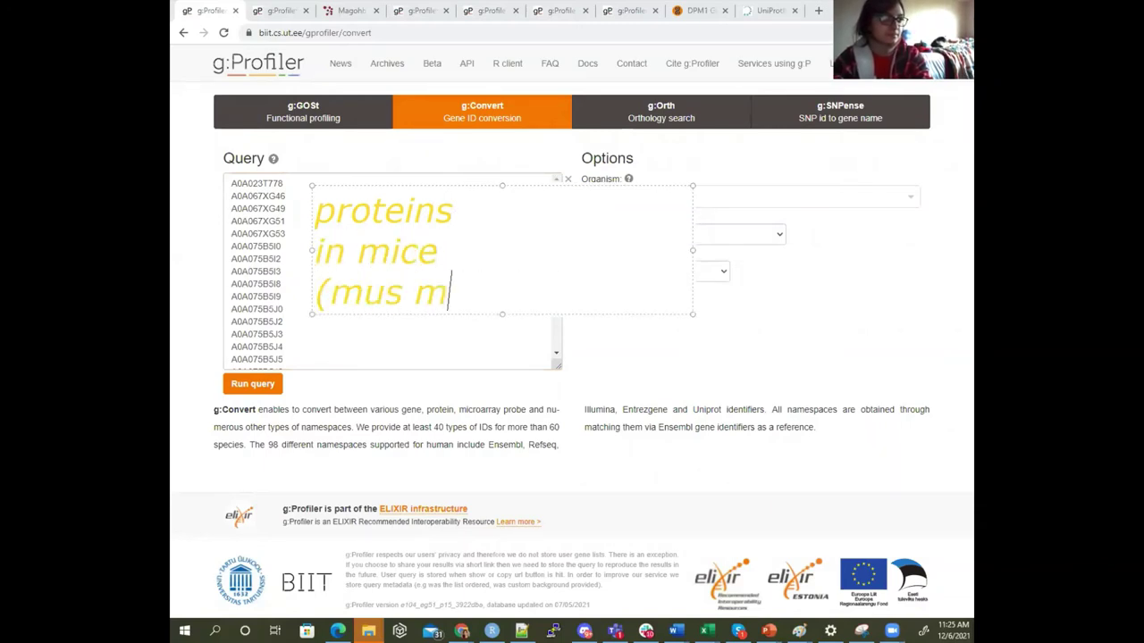
text(usculus))
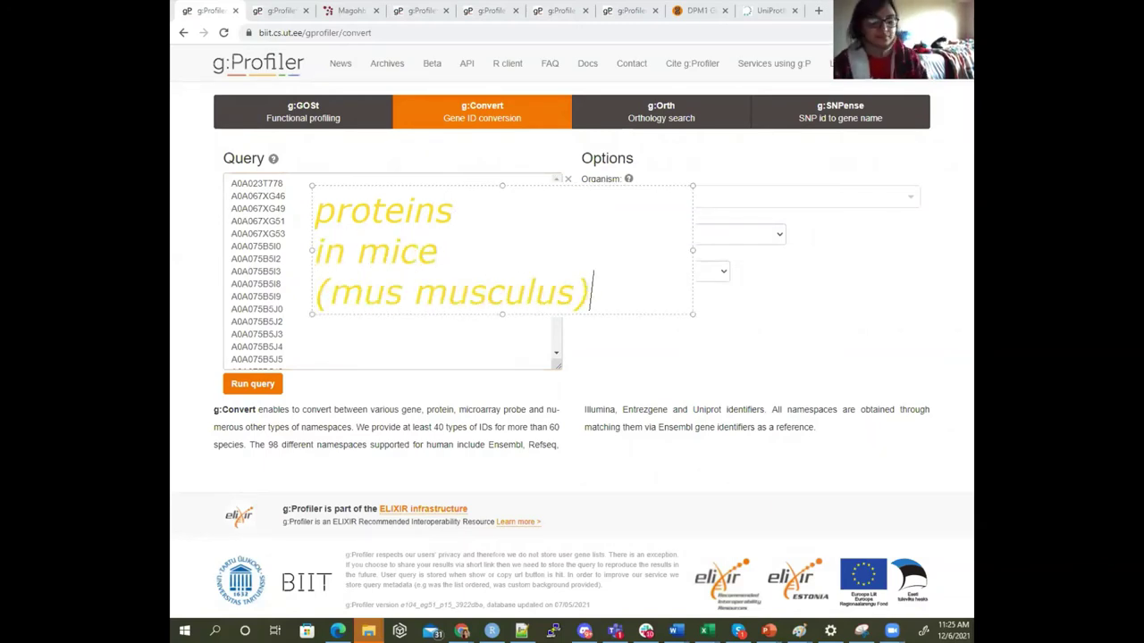
key(ctrl+a)
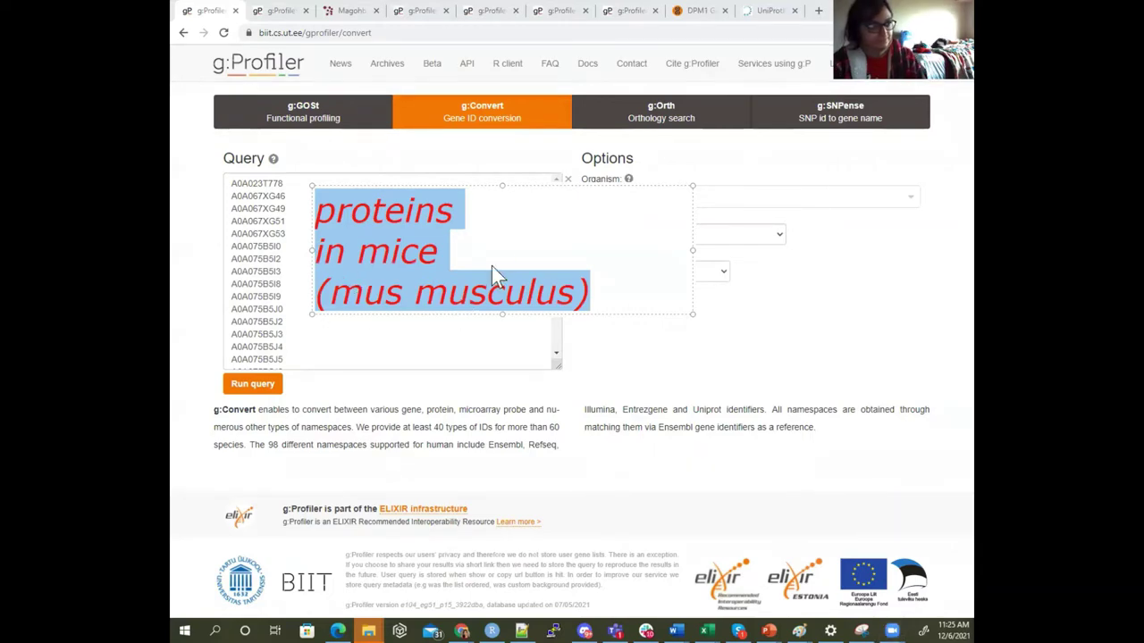
click(511, 251)
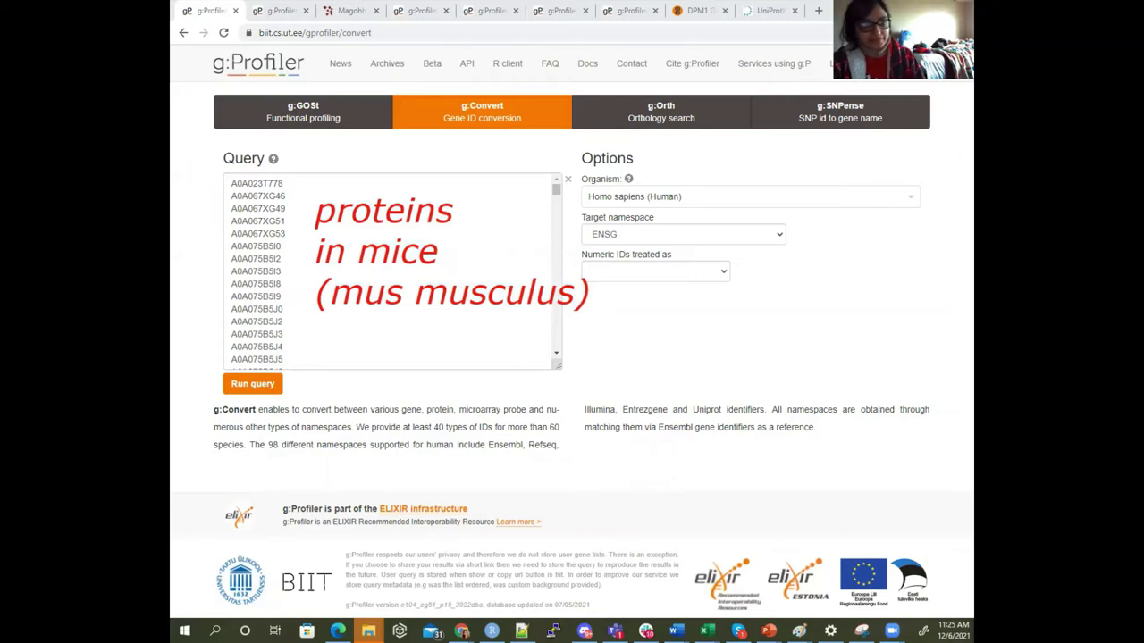
Step: Set the organism to Mus musculus (Mouse) and treat numeric IDs as BIOGRID
click(664, 190)
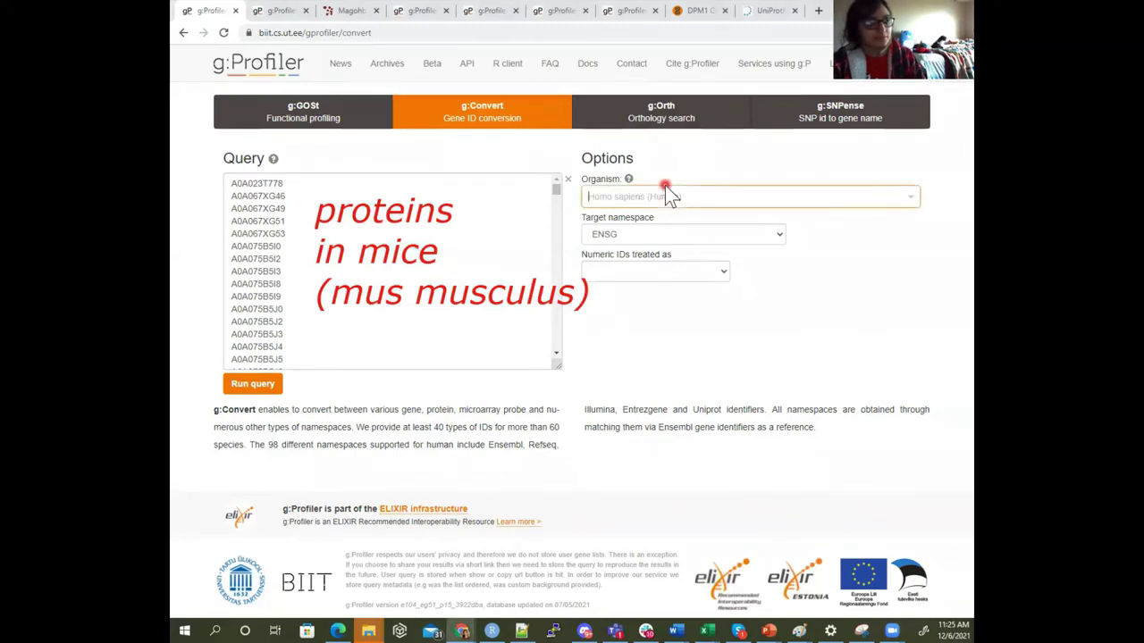
click(912, 198)
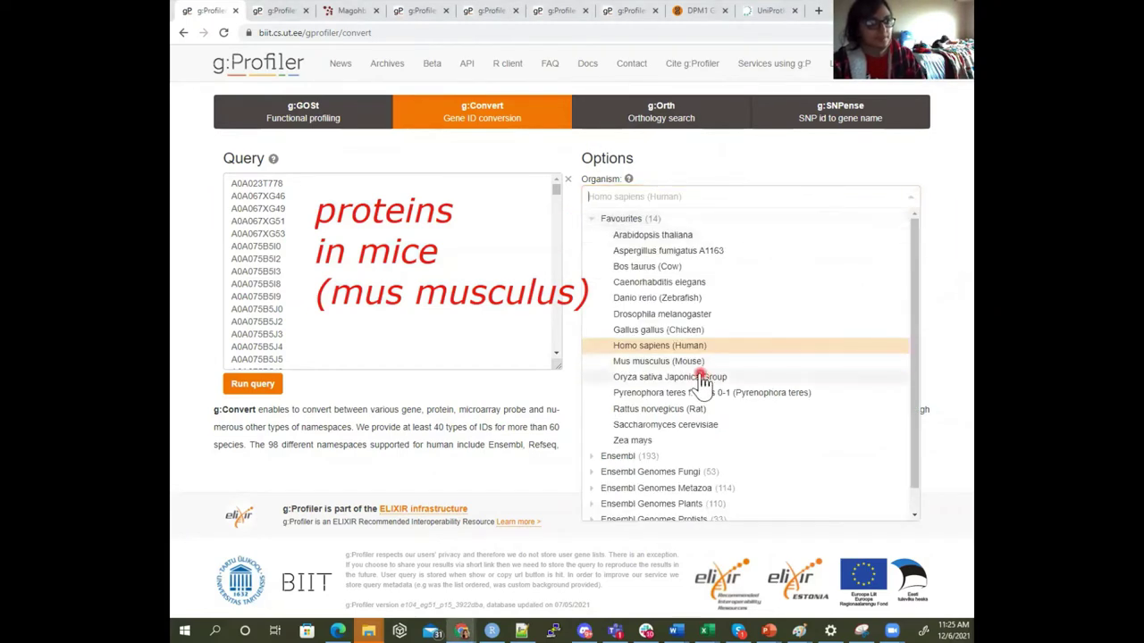
click(659, 361)
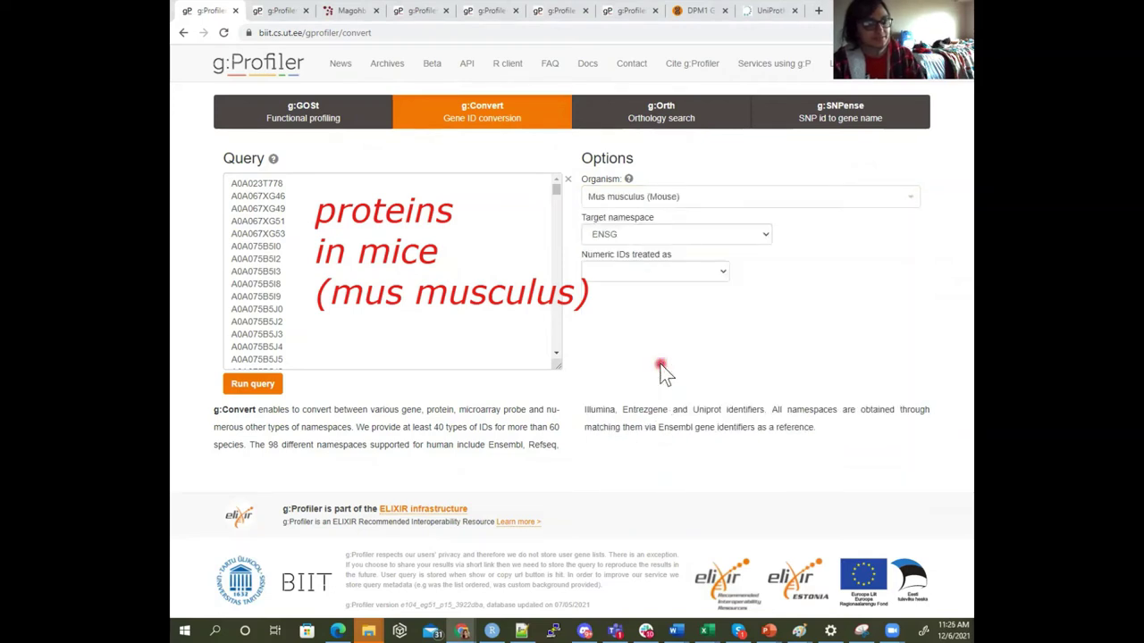
click(650, 278)
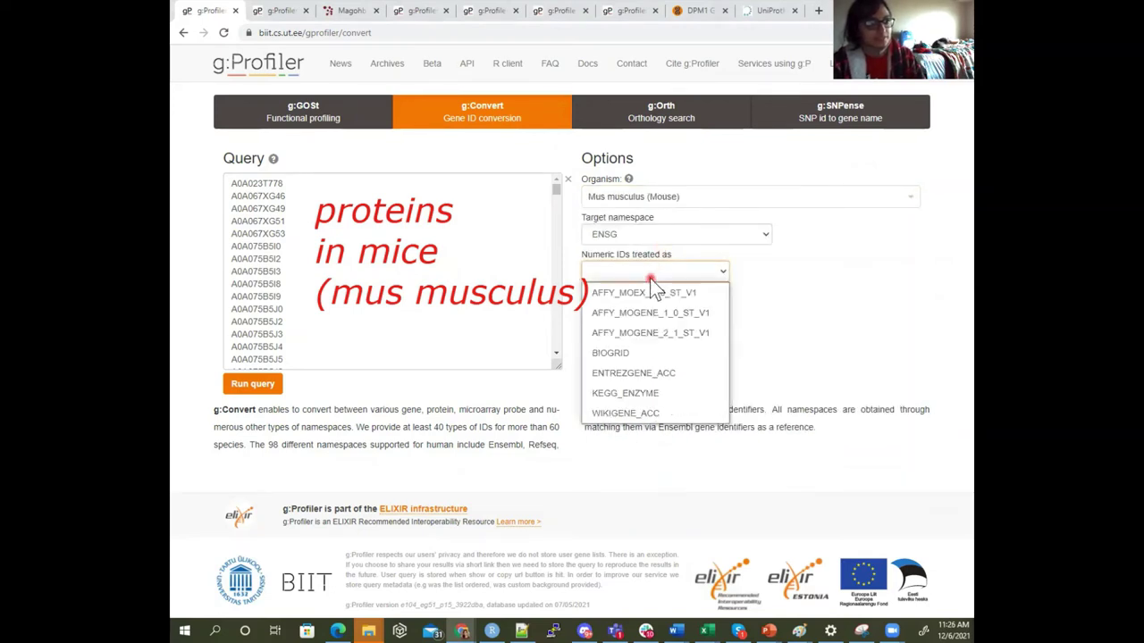
click(615, 353)
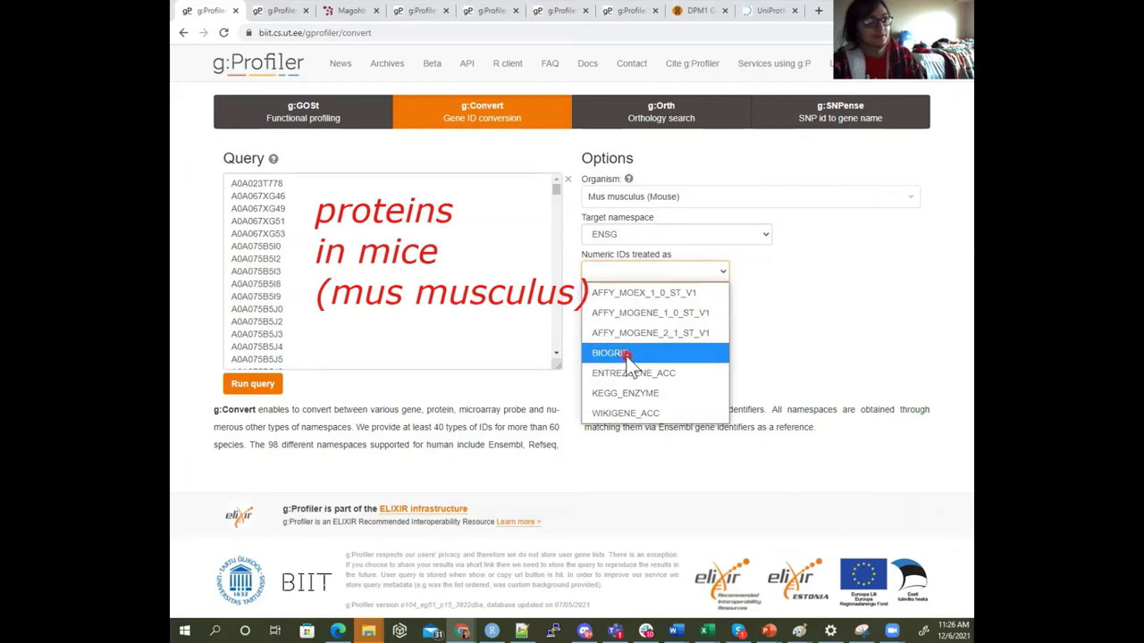
click(624, 356)
Step: Check the MAGOHB entry in BioGRID, then run the mouse ID conversion
click(366, 11)
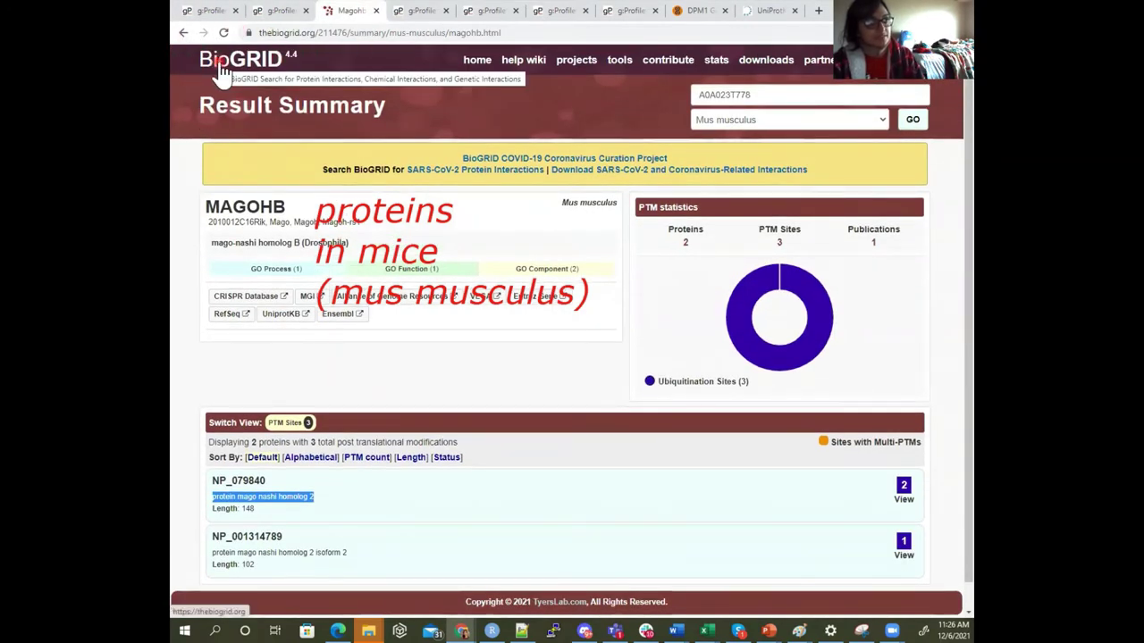
key(ctrl+1)
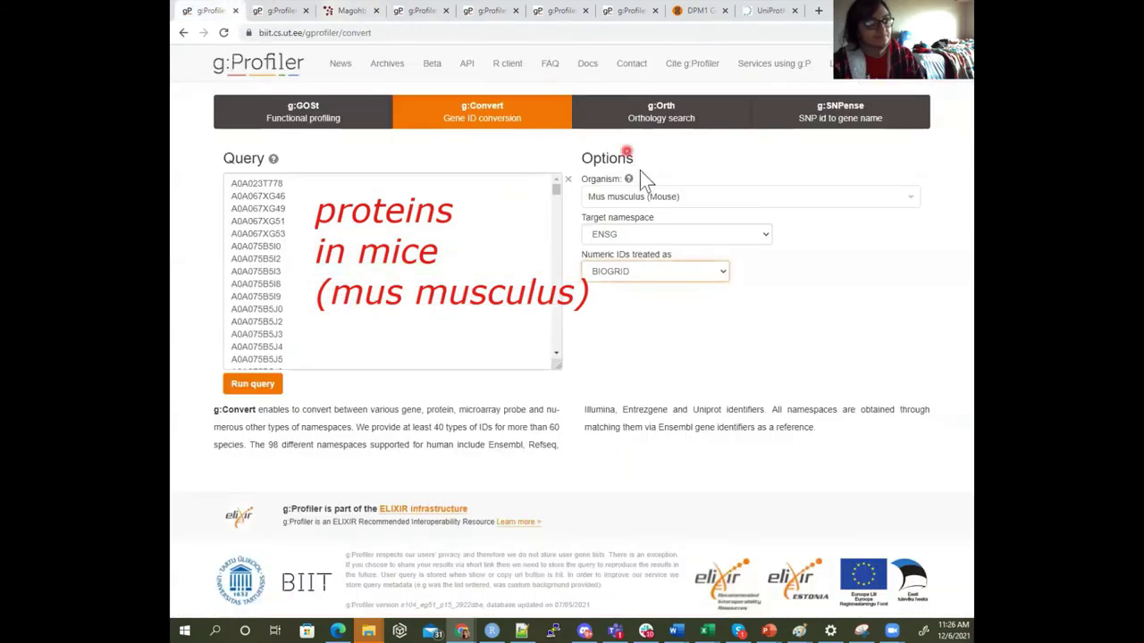
click(266, 384)
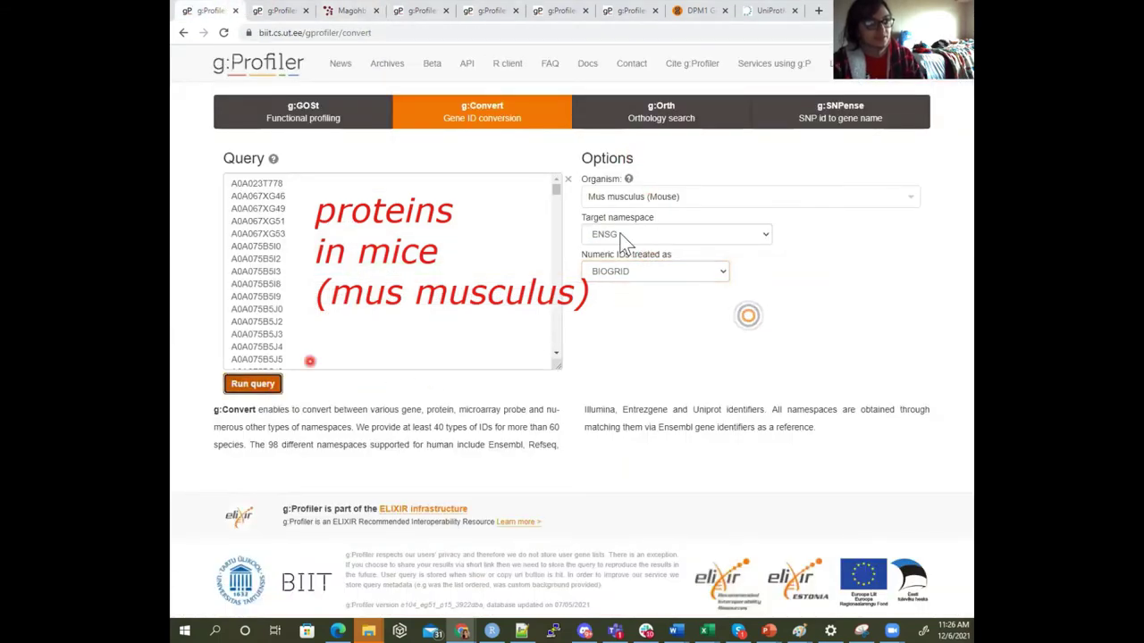
click(761, 235)
click(849, 279)
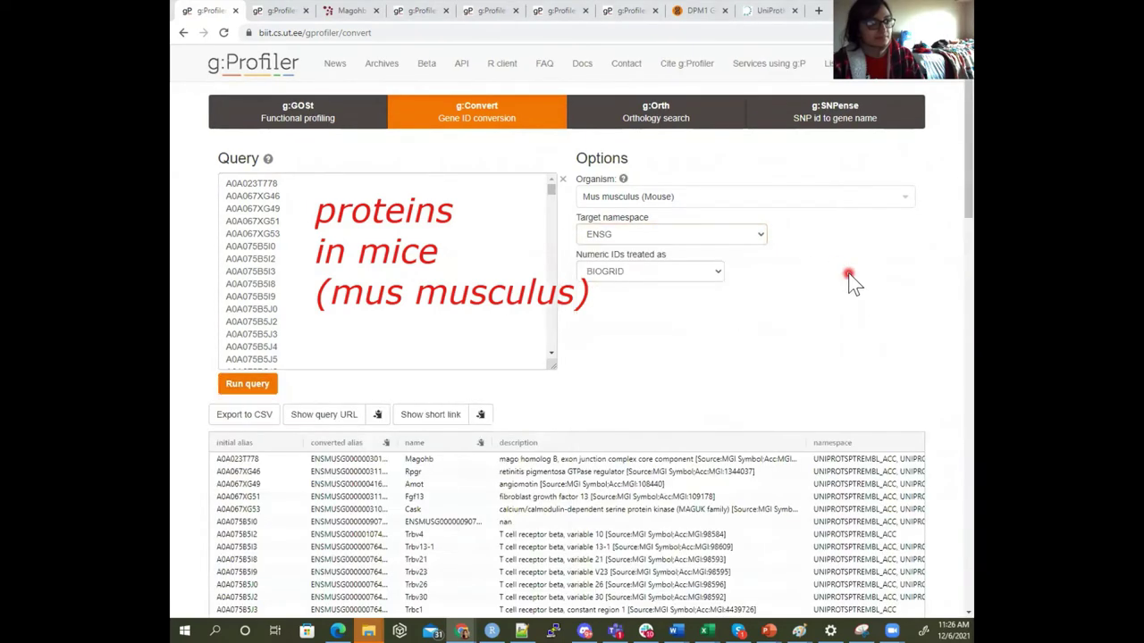
click(244, 461)
drag(212, 459, 447, 464)
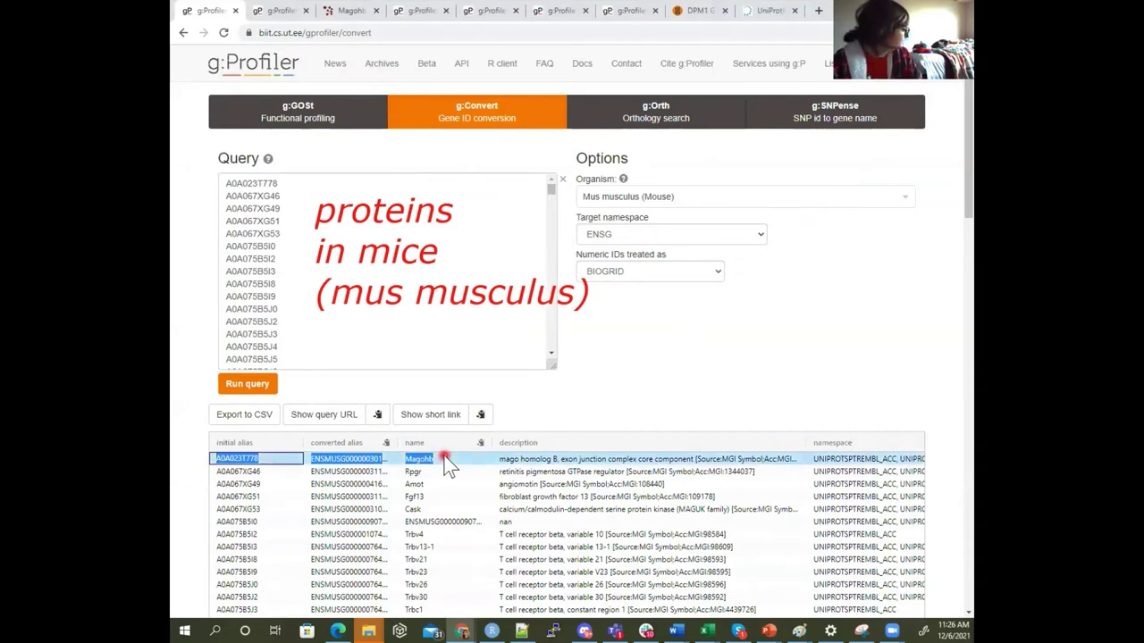
click(445, 460)
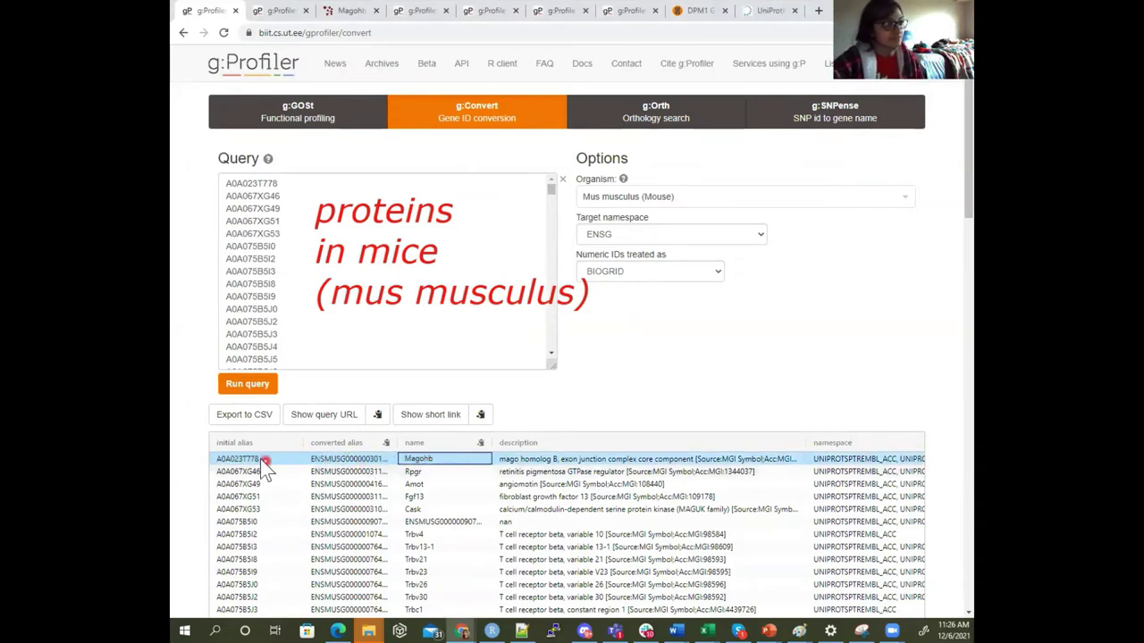
click(247, 183)
double_click(248, 182)
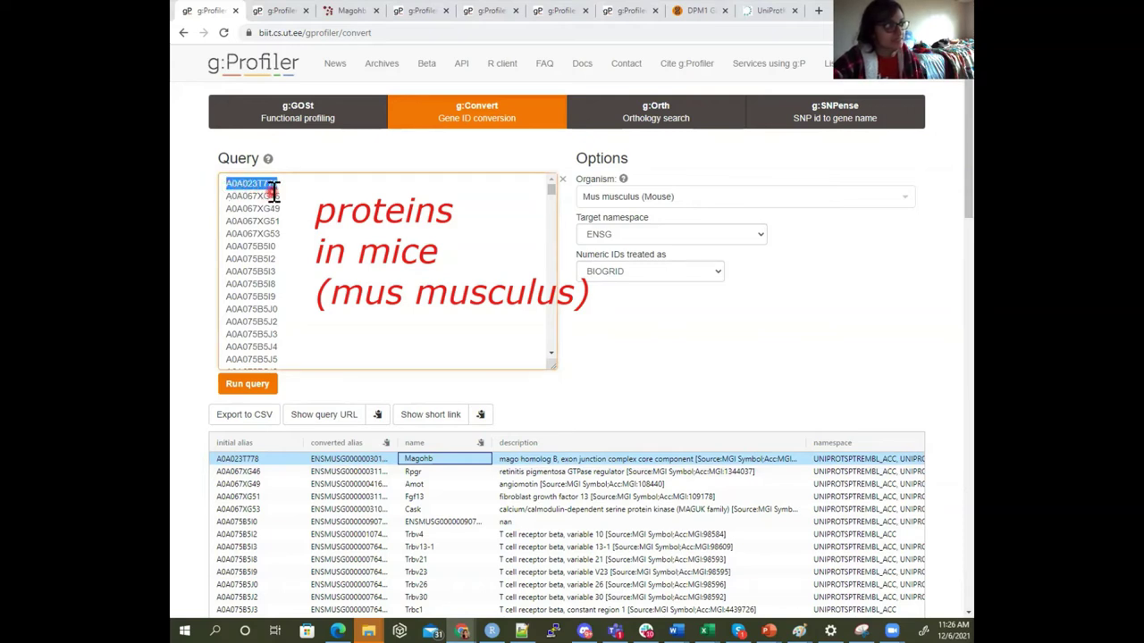
click(283, 457)
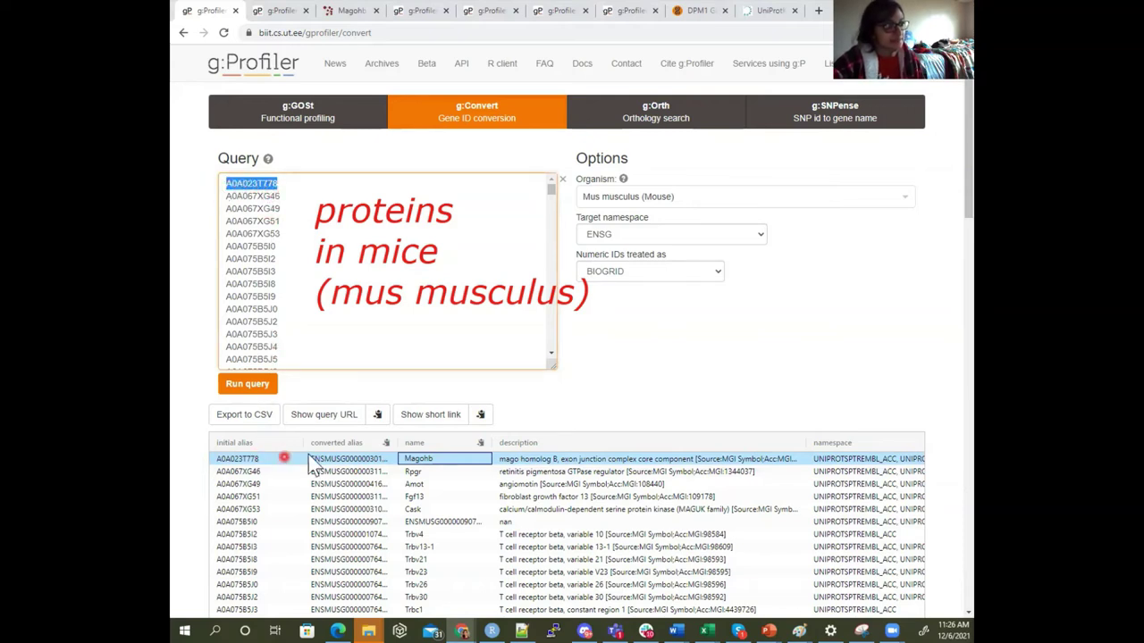
Step: Highlight Magohb in the results and detach the A0A023T778 UniProt entry into its own window
double_click(450, 460)
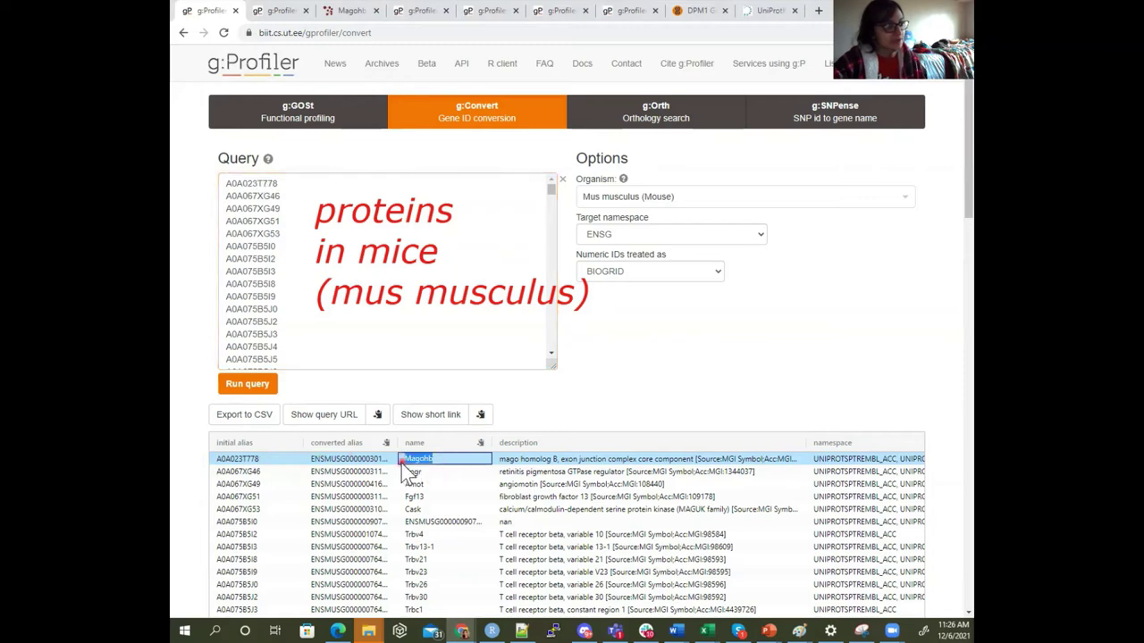
click(771, 10)
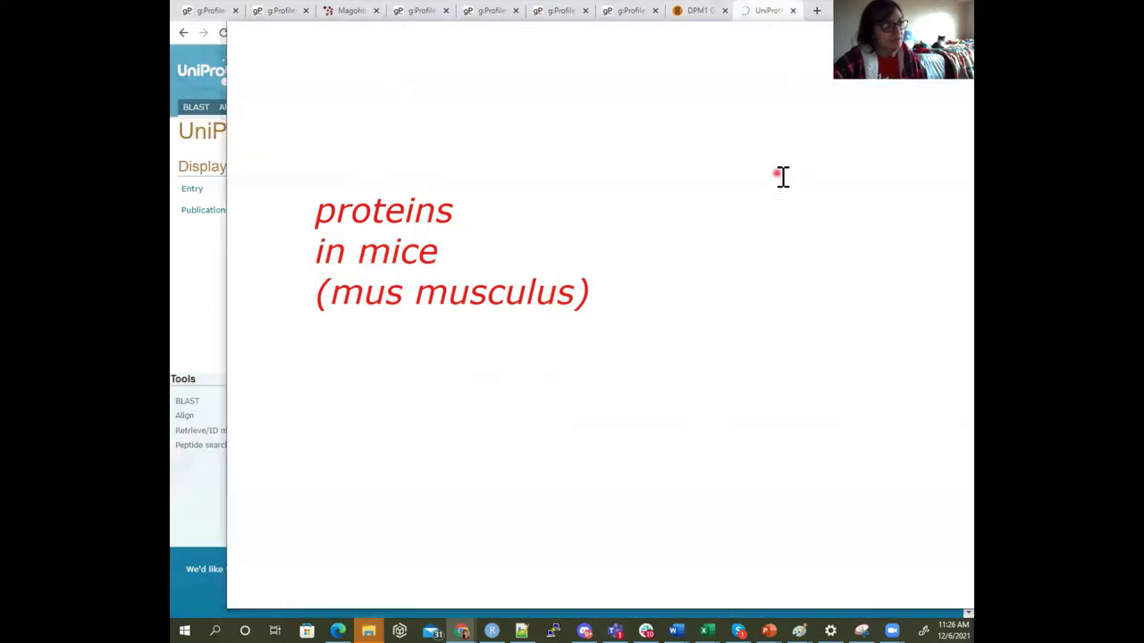
drag(782, 176, 645, 20)
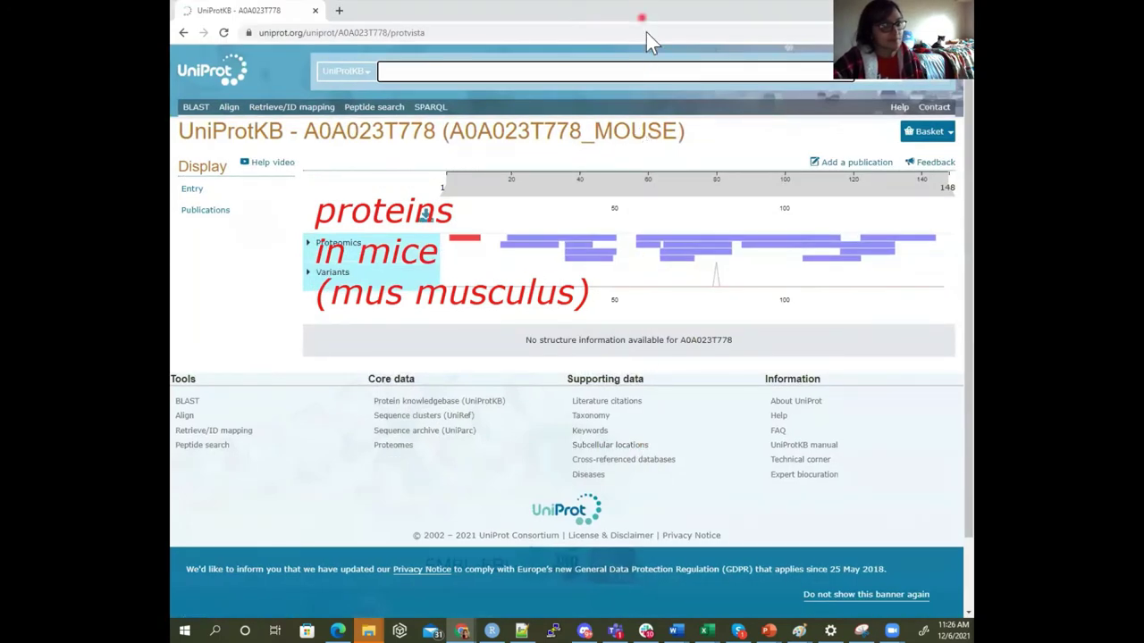
key(alt+Tab)
click(223, 11)
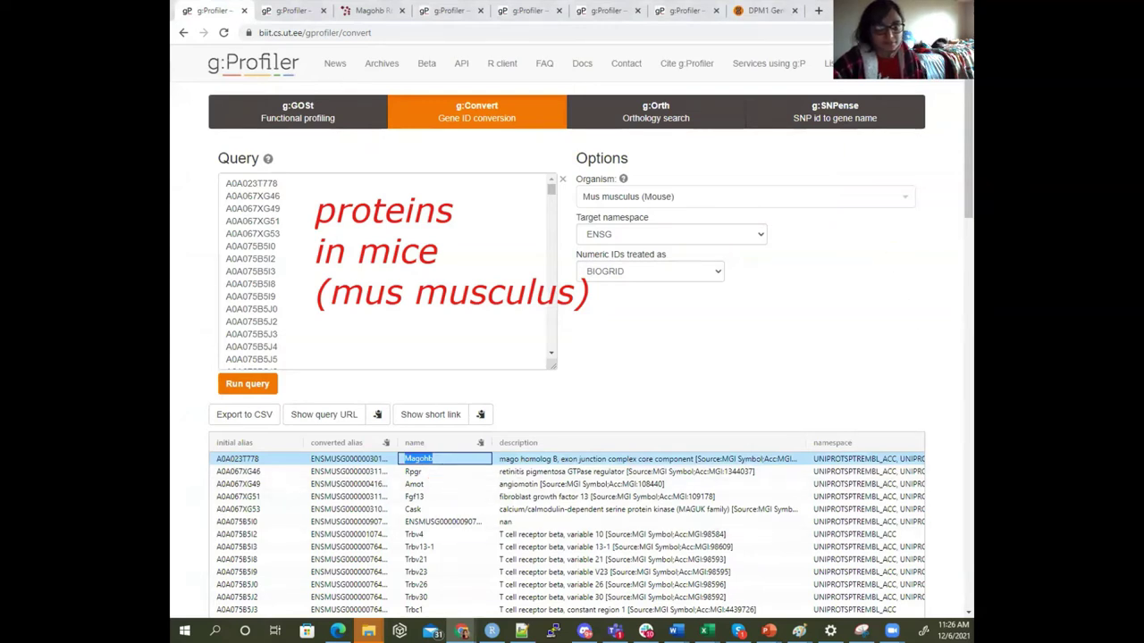
key(alt+Tab)
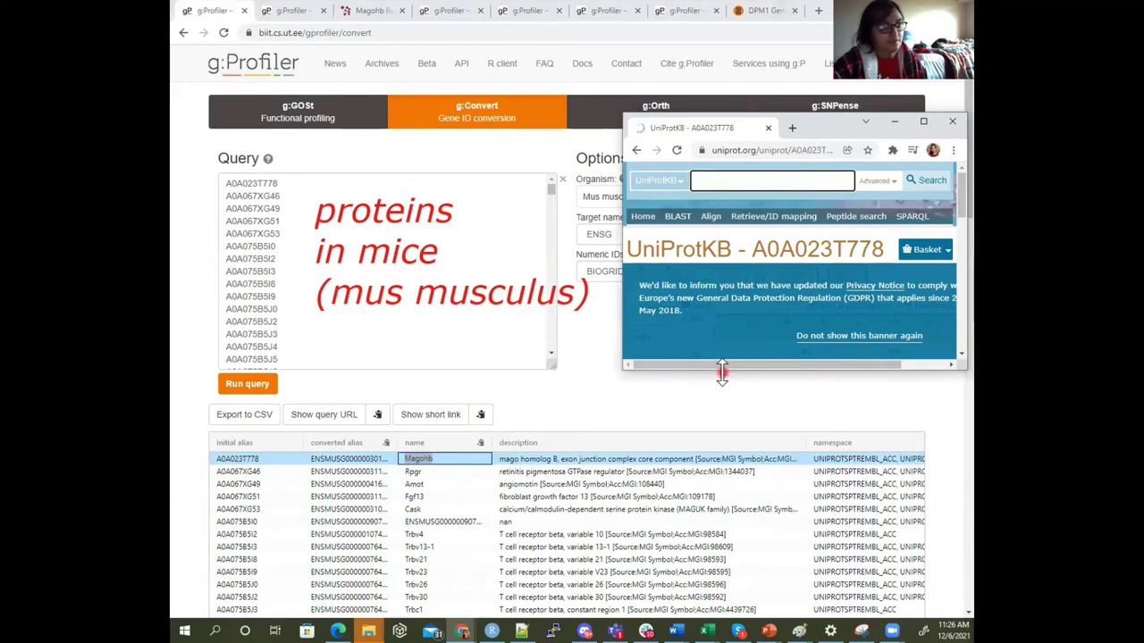
Step: Enlarge the UniProt window, read through the A0A023T778_MOUSE entry, then go back
drag(722, 373, 722, 469)
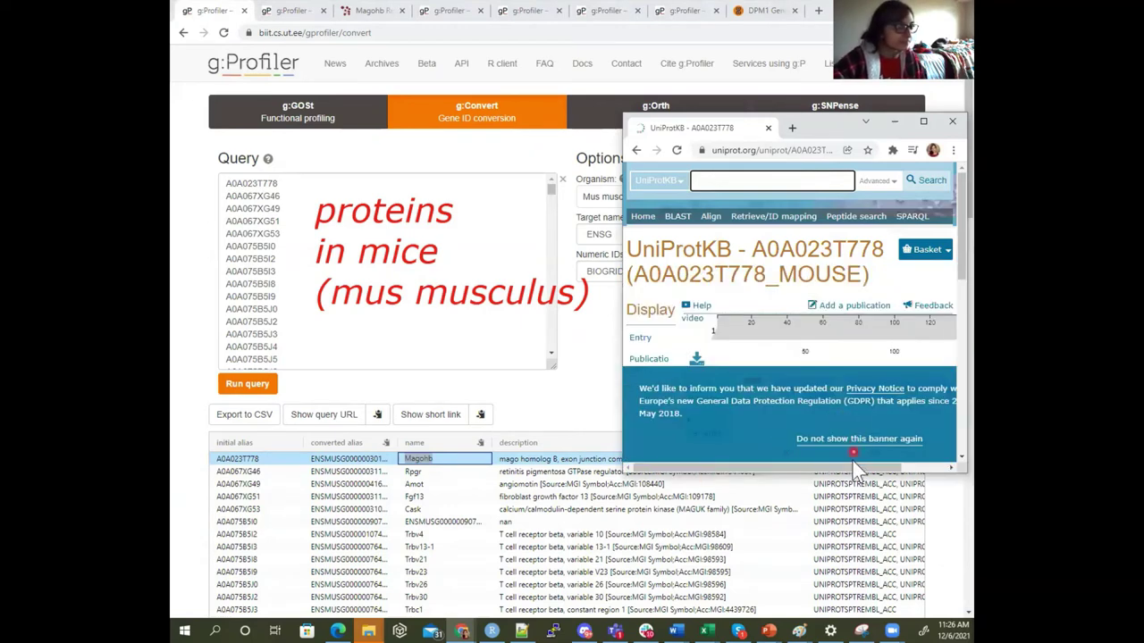
scroll(921, 420, down, 2)
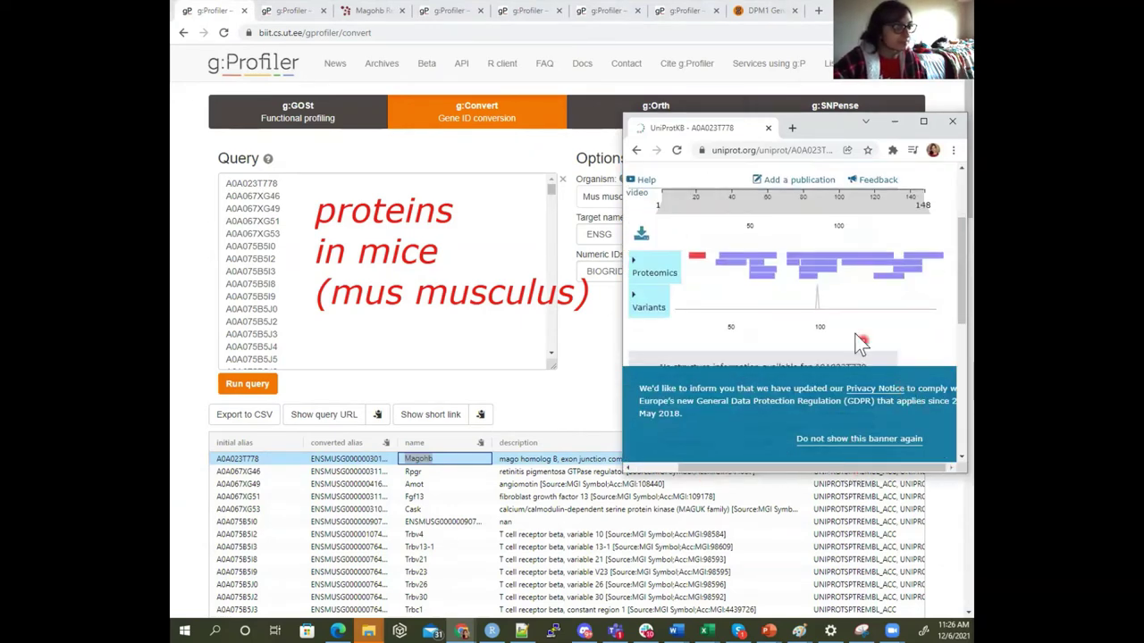
scroll(851, 336, down, 2)
scroll(855, 454, left, 2)
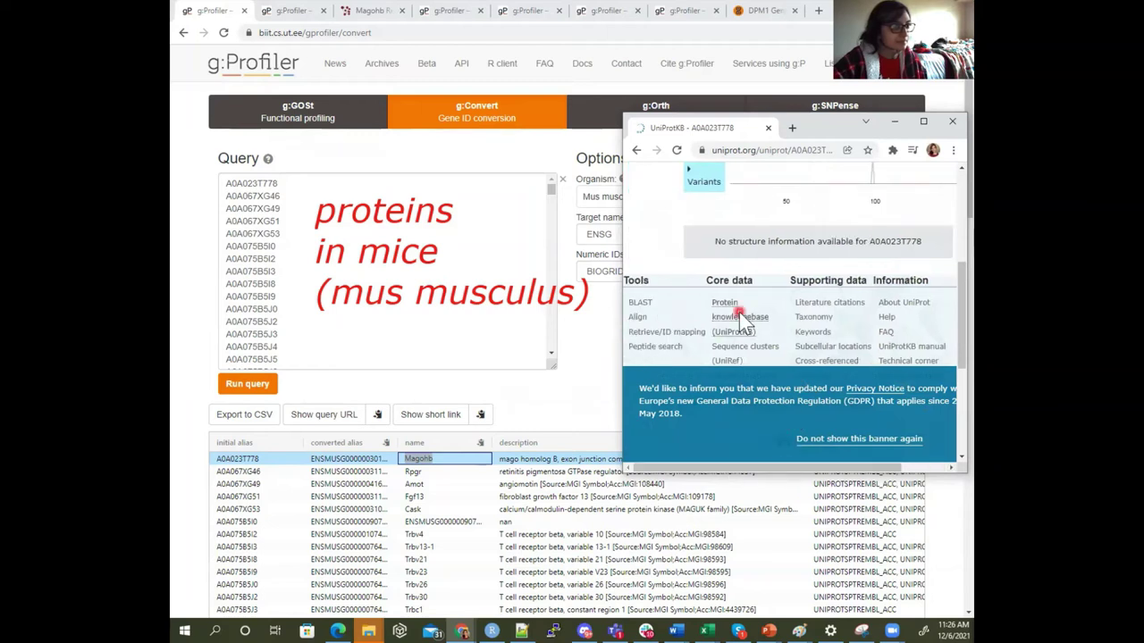
scroll(739, 311, up, 10)
scroll(699, 318, down, 1)
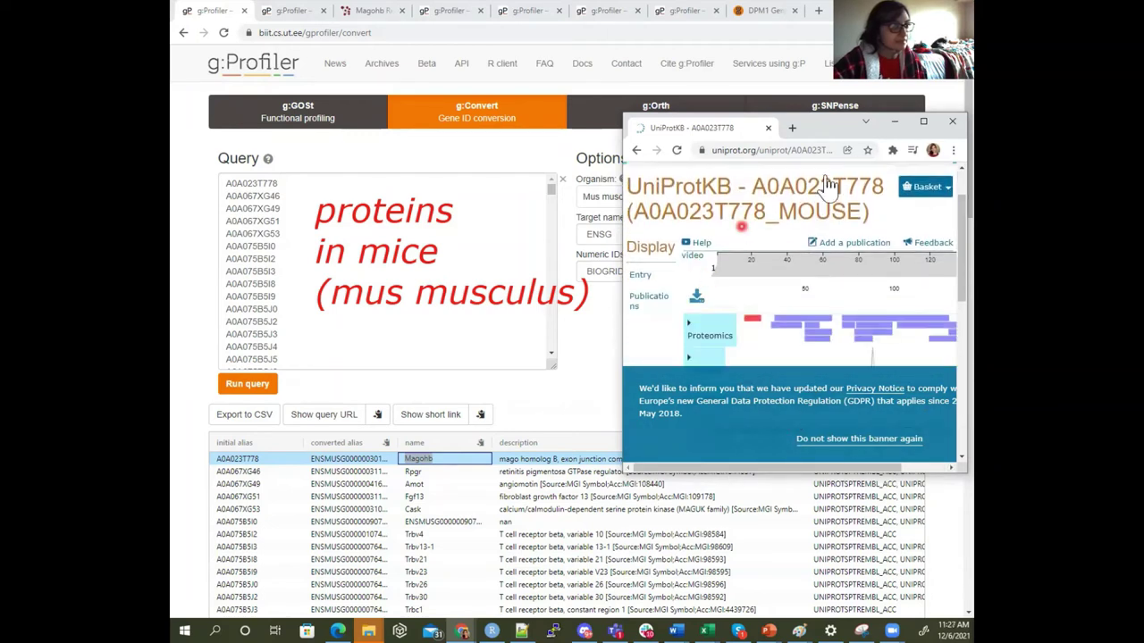
click(923, 120)
click(426, 174)
scroll(425, 179, up, 1)
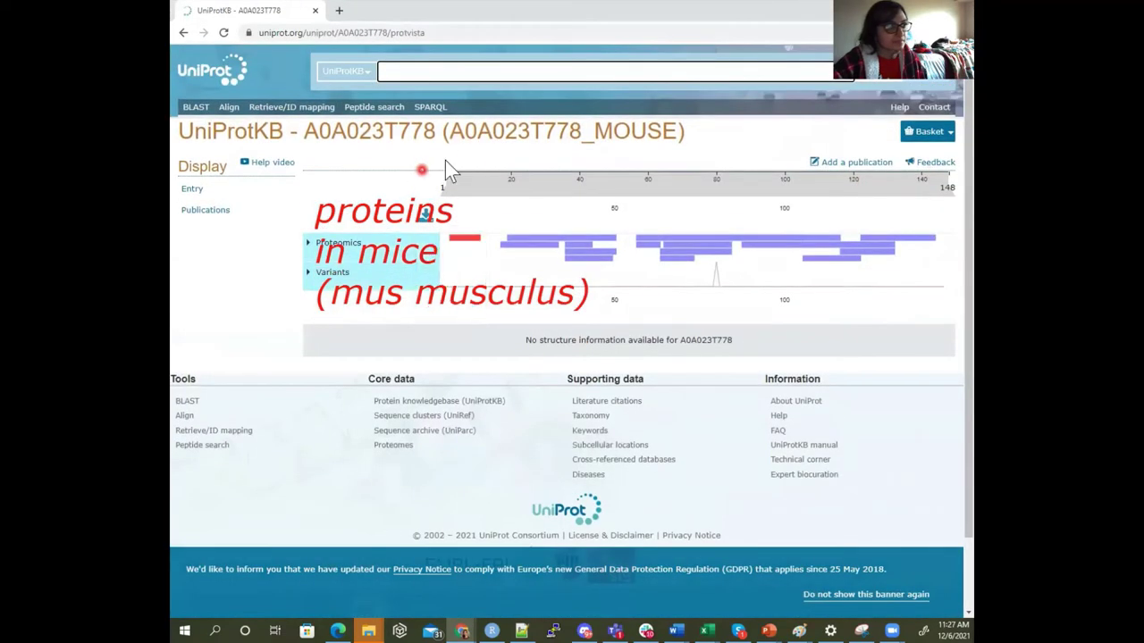
scroll(717, 234, up, 2)
scroll(720, 237, down, 2)
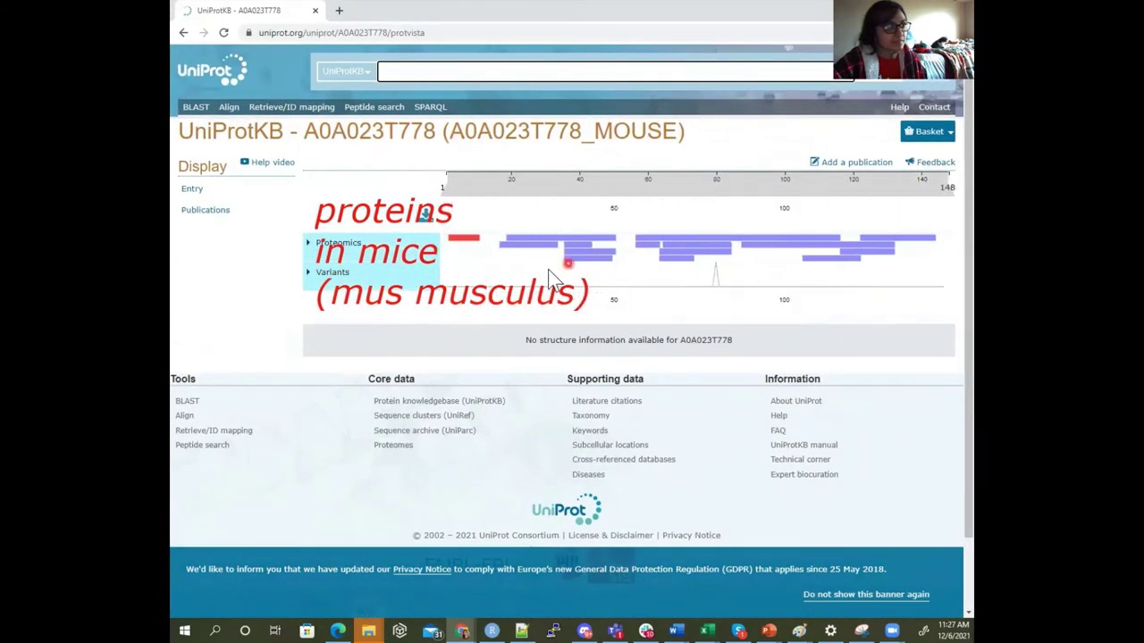
scroll(528, 270, down, 1)
click(183, 32)
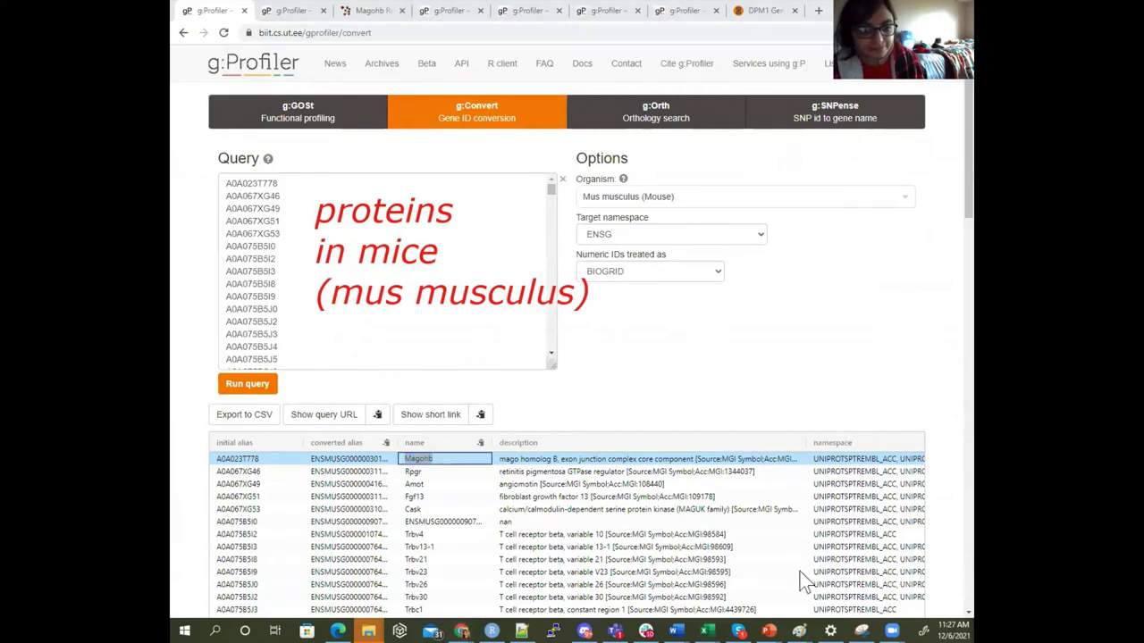
Step: Open the BioGRID website in a new tab and shrink its window to reveal g:Profiler
click(674, 352)
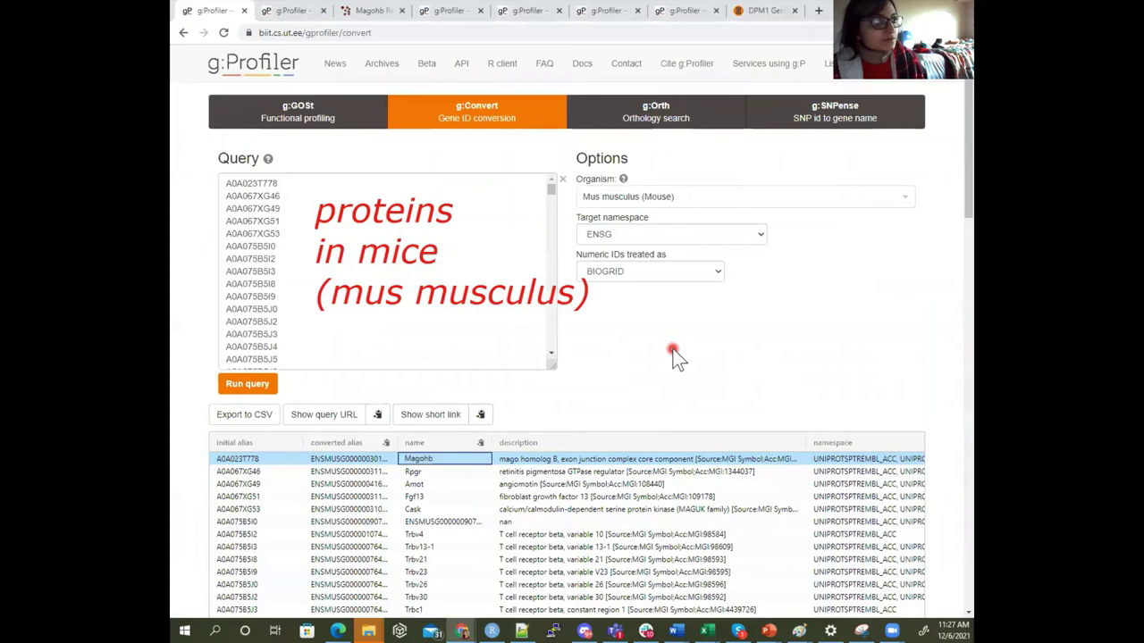
click(822, 11)
text(biogrid)
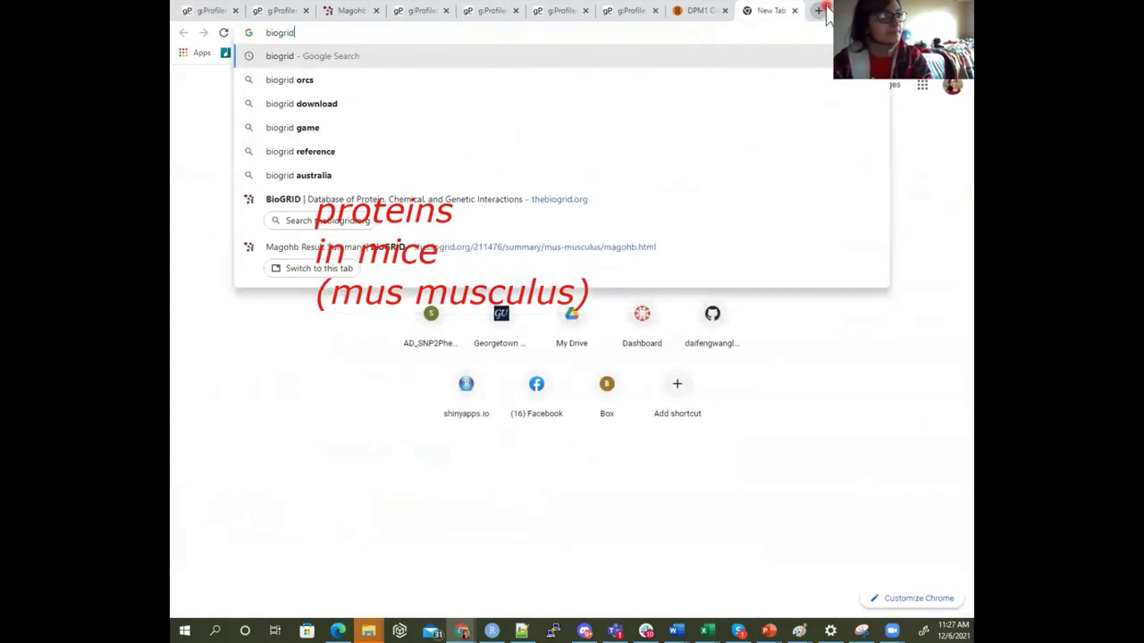
click(686, 199)
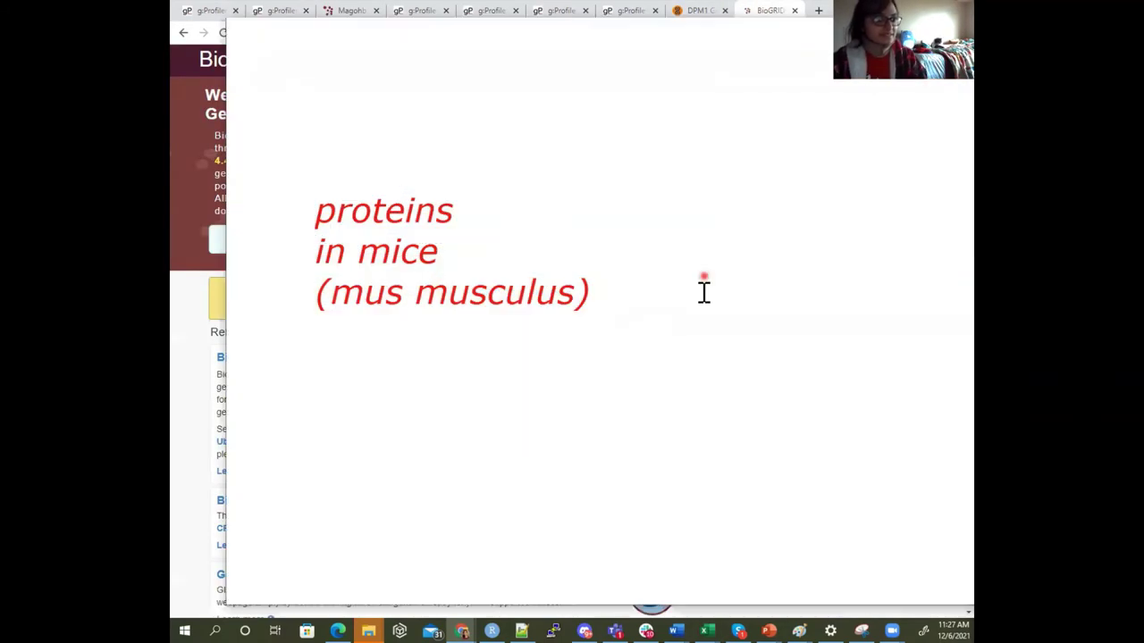
key(super+Down)
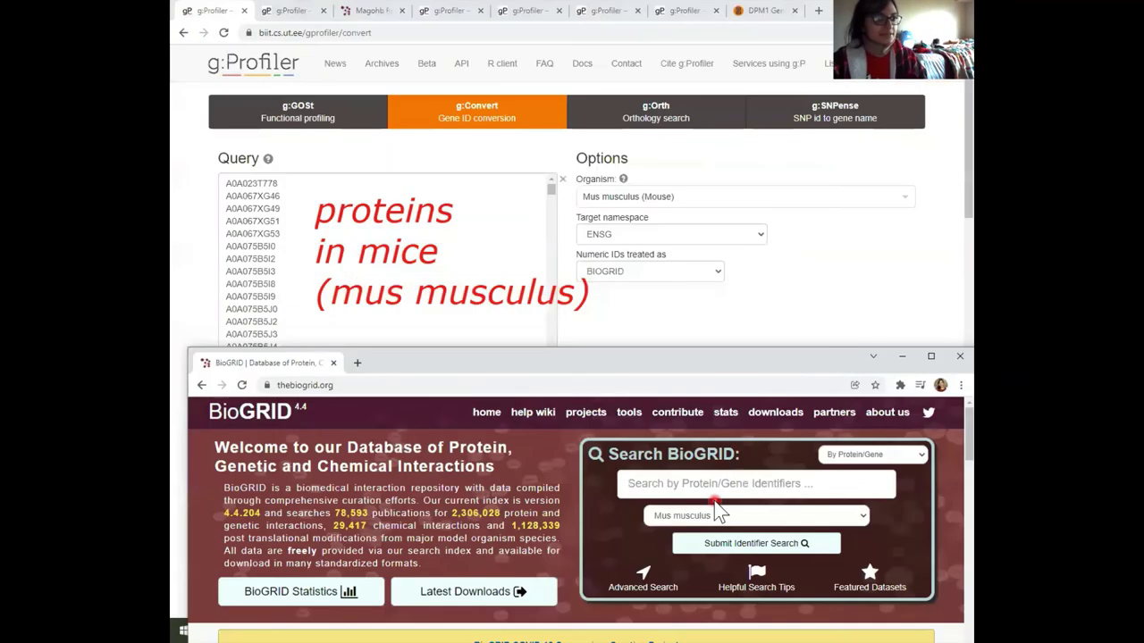
drag(705, 376, 722, 414)
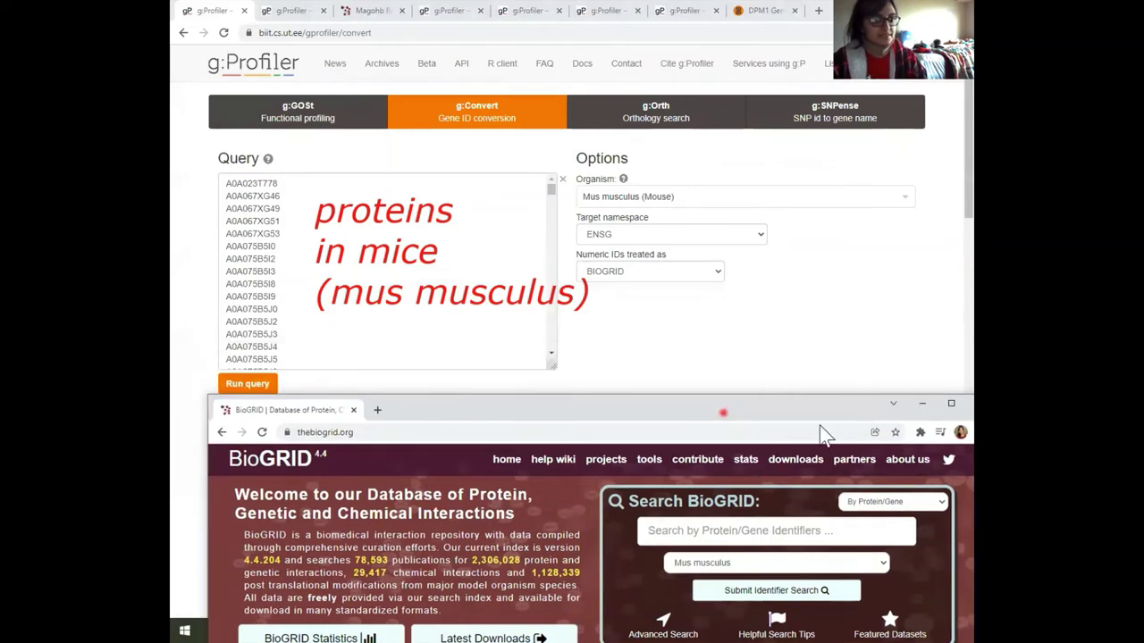
key(super+Down)
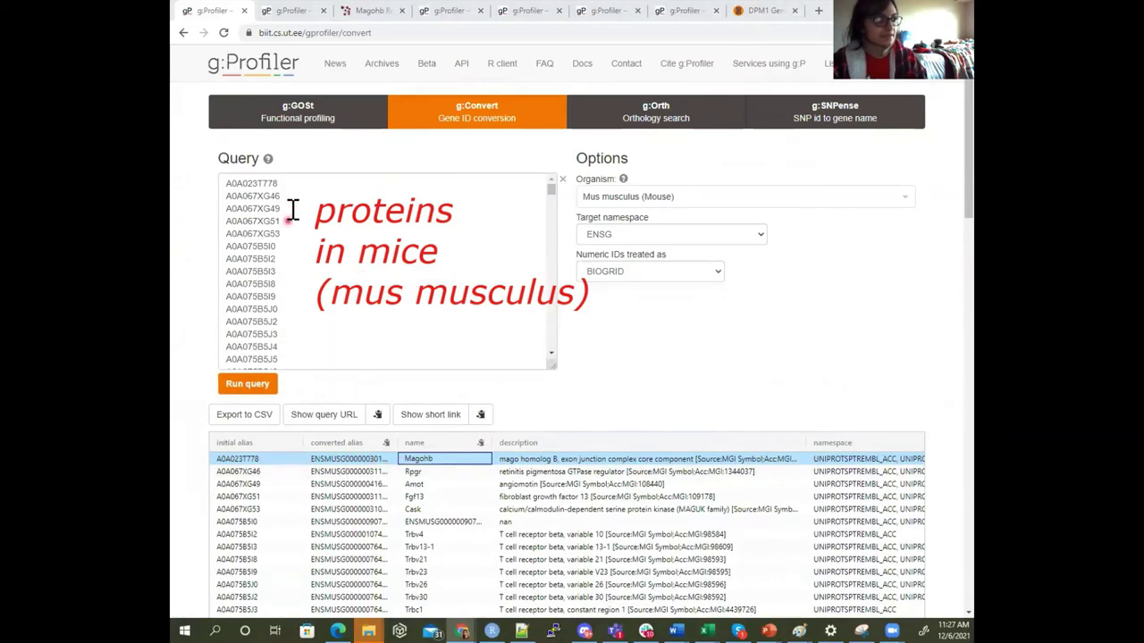
Step: Search BioGRID for A0A023T778 and view its MAGOHB mouse result page
double_click(272, 183)
key(ctrl+c)
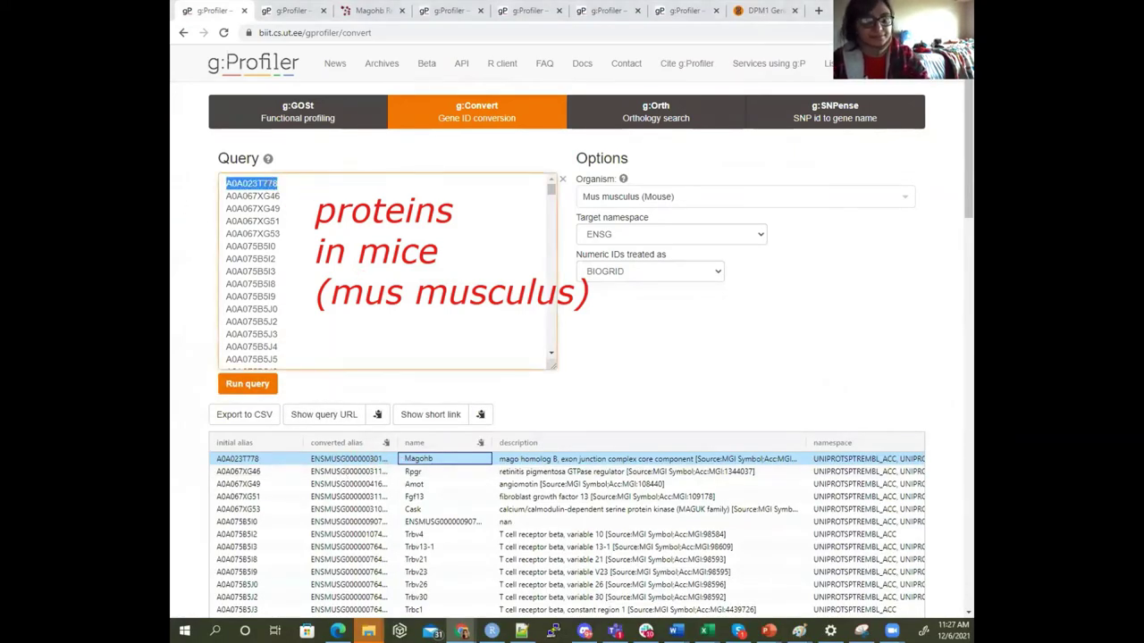
key(alt+Tab)
click(731, 214)
key(ctrl+v)
scroll(731, 219, down, 1)
click(768, 213)
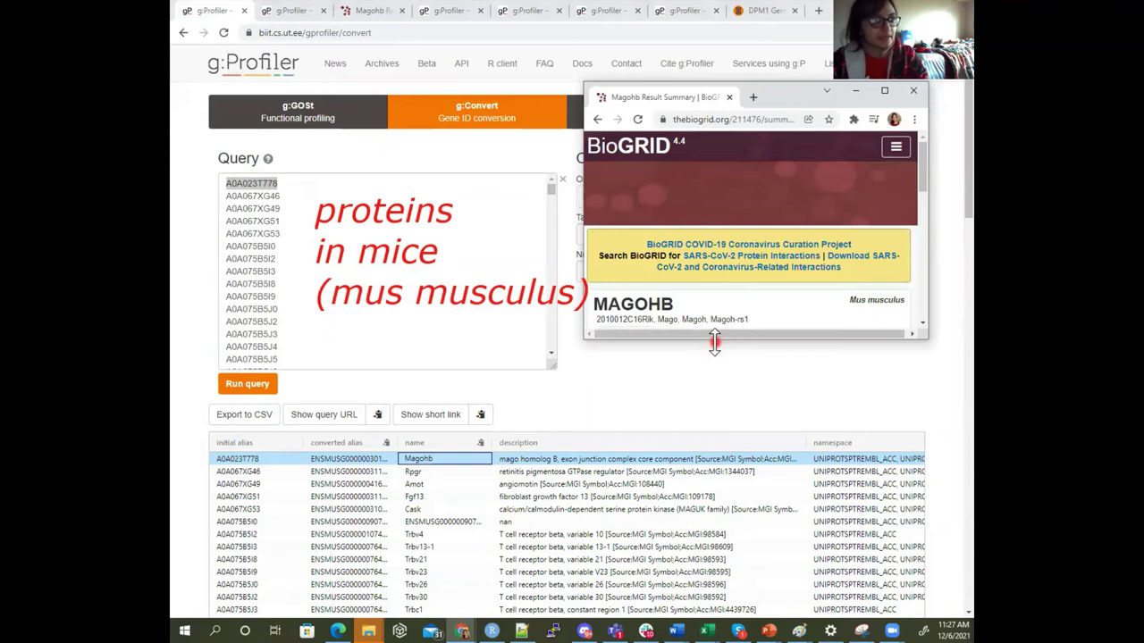
drag(715, 339, 715, 438)
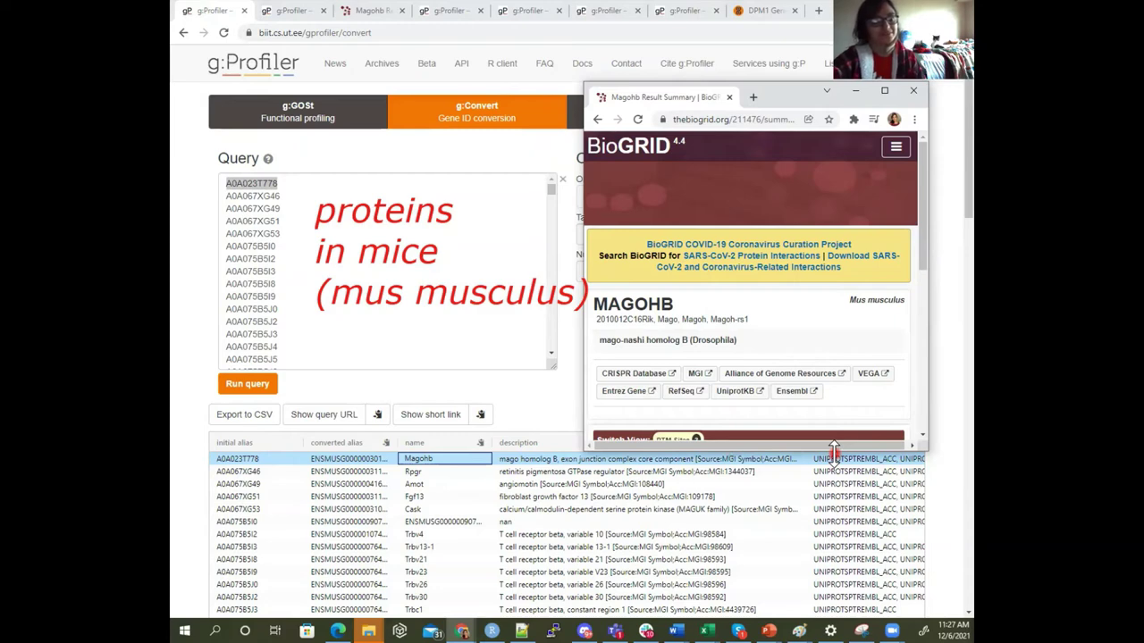
scroll(918, 271, down, 1)
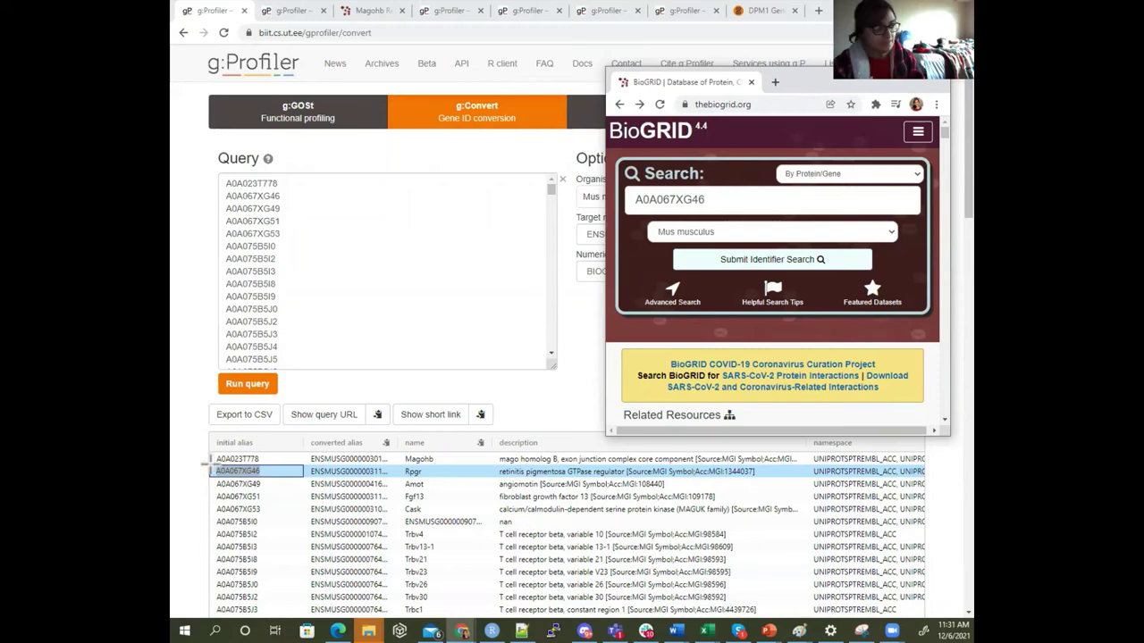
Step: Box A0A067XG46 in red, search it in BioGRID, review the RPGR mouse page, and hide BioGRID
drag(212, 464, 269, 480)
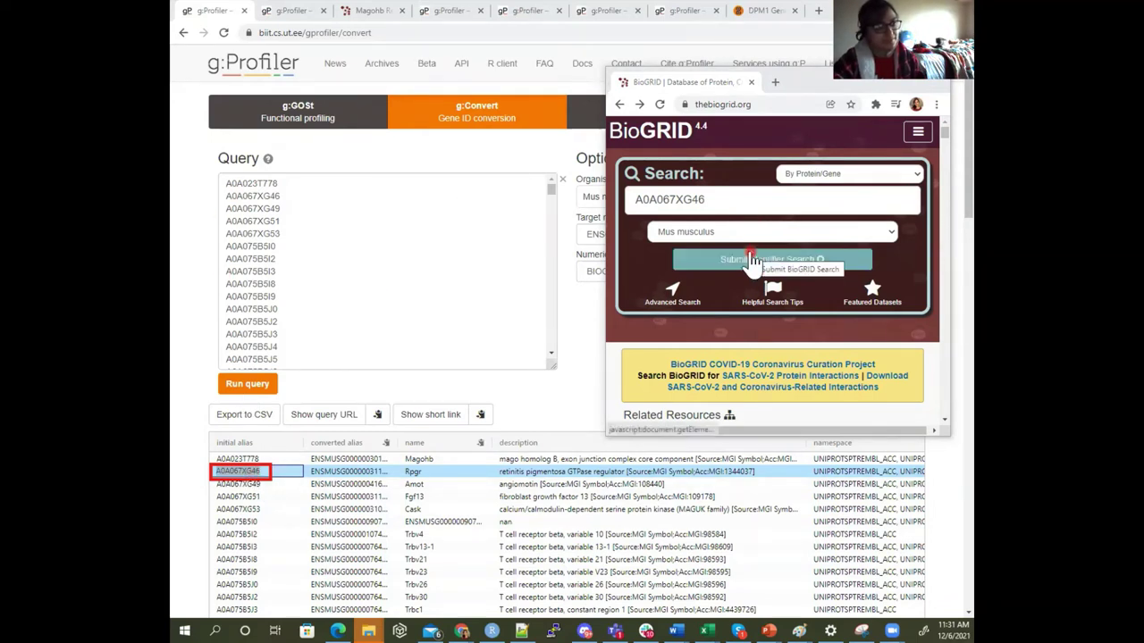
click(711, 259)
scroll(715, 268, down, 1)
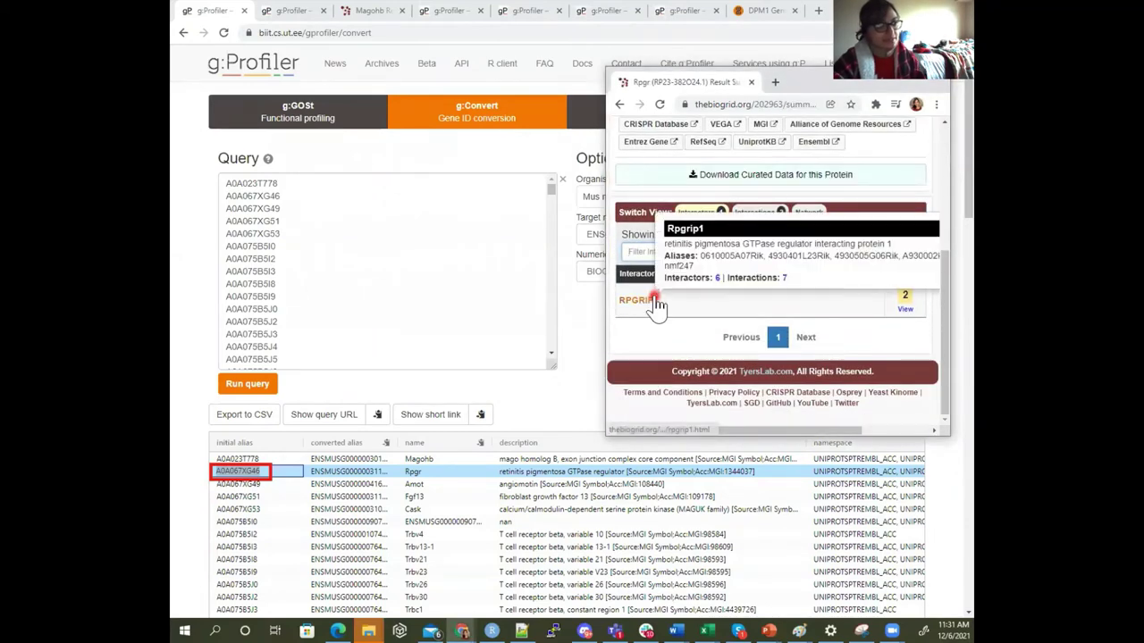
scroll(718, 306, up, 2)
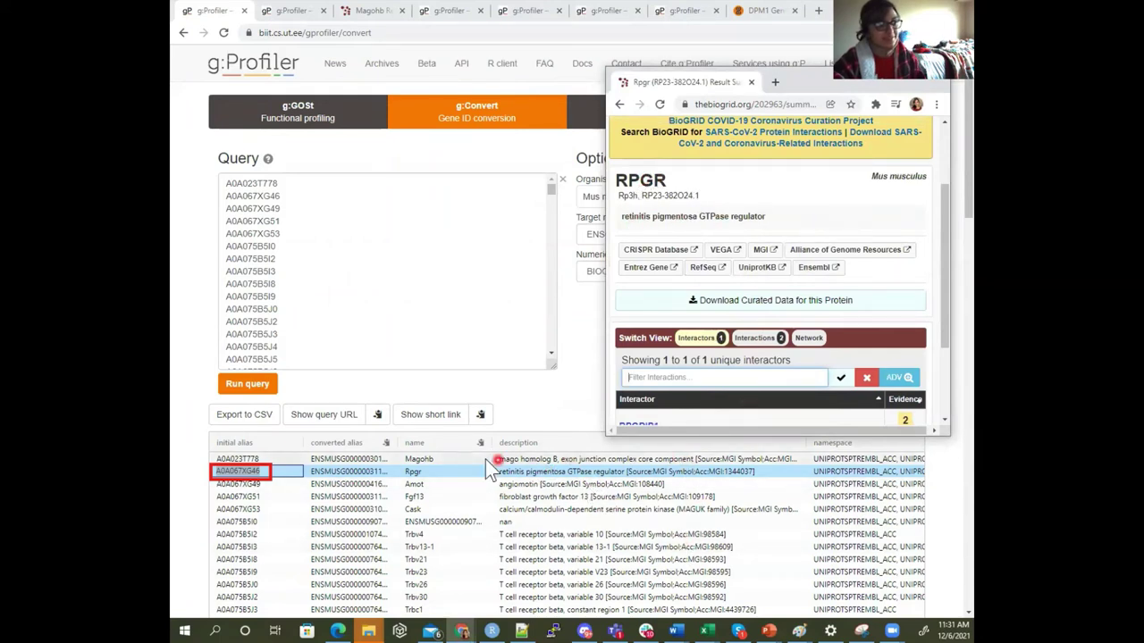
scroll(768, 299, down, 3)
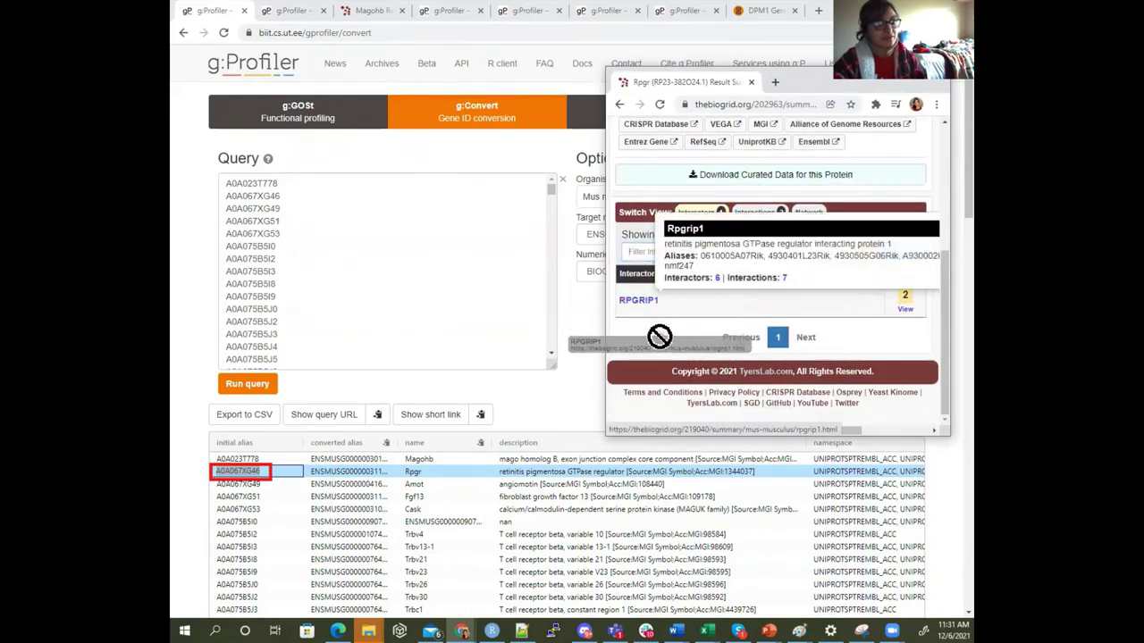
scroll(657, 339, up, 3)
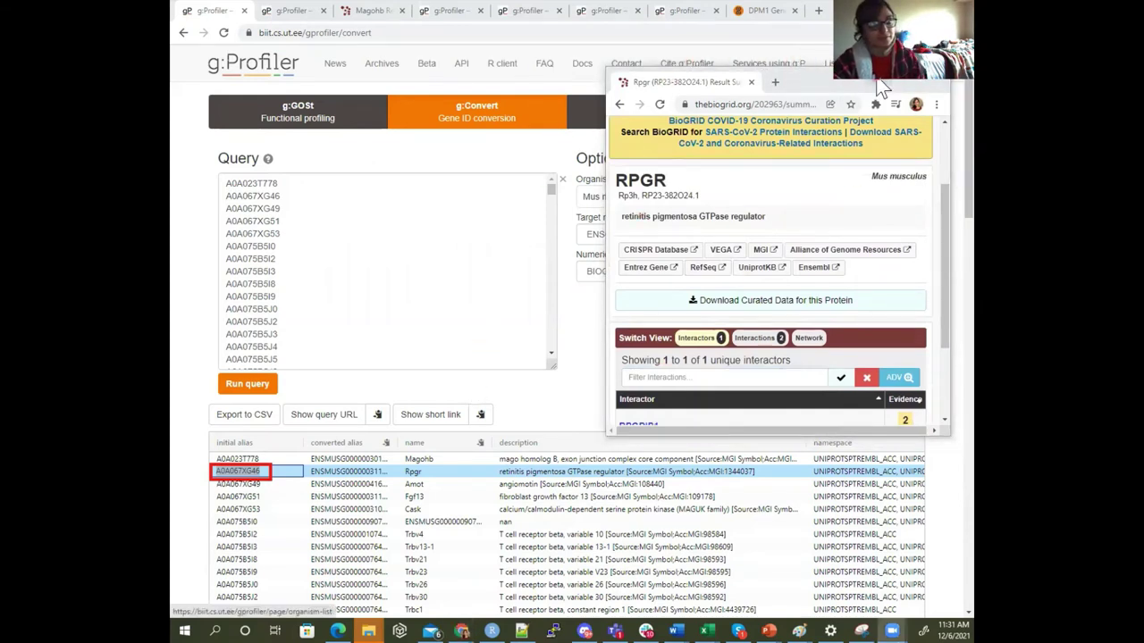
click(891, 83)
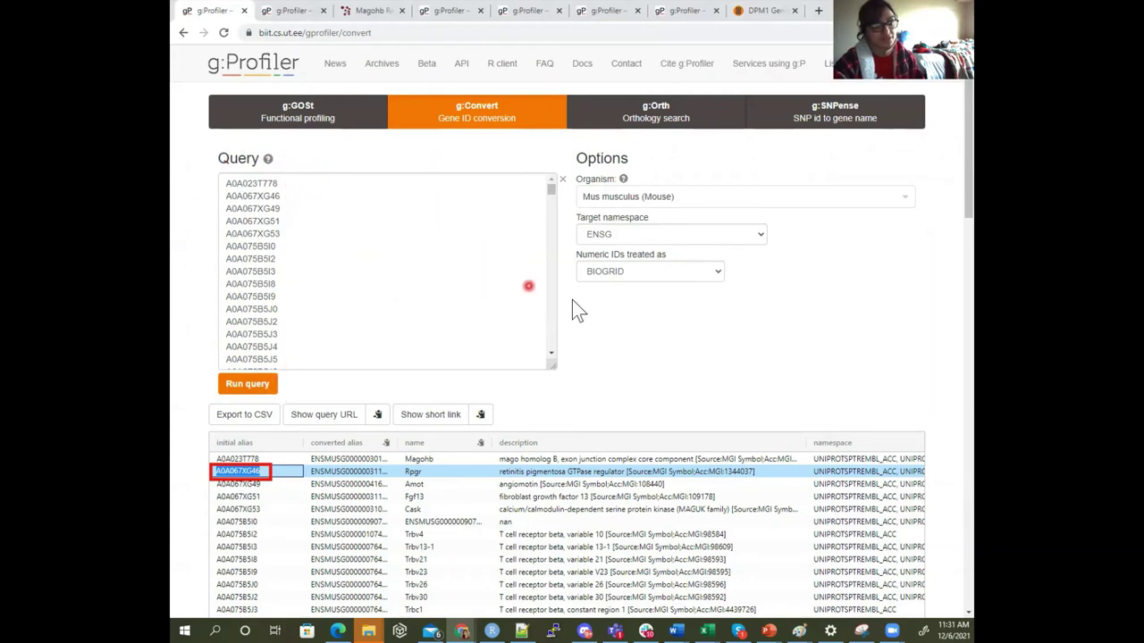
Step: Place a red three-line note 'BIOGRID / protein identifier IDs / for mice' over the query list
click(356, 207)
text(BUI)
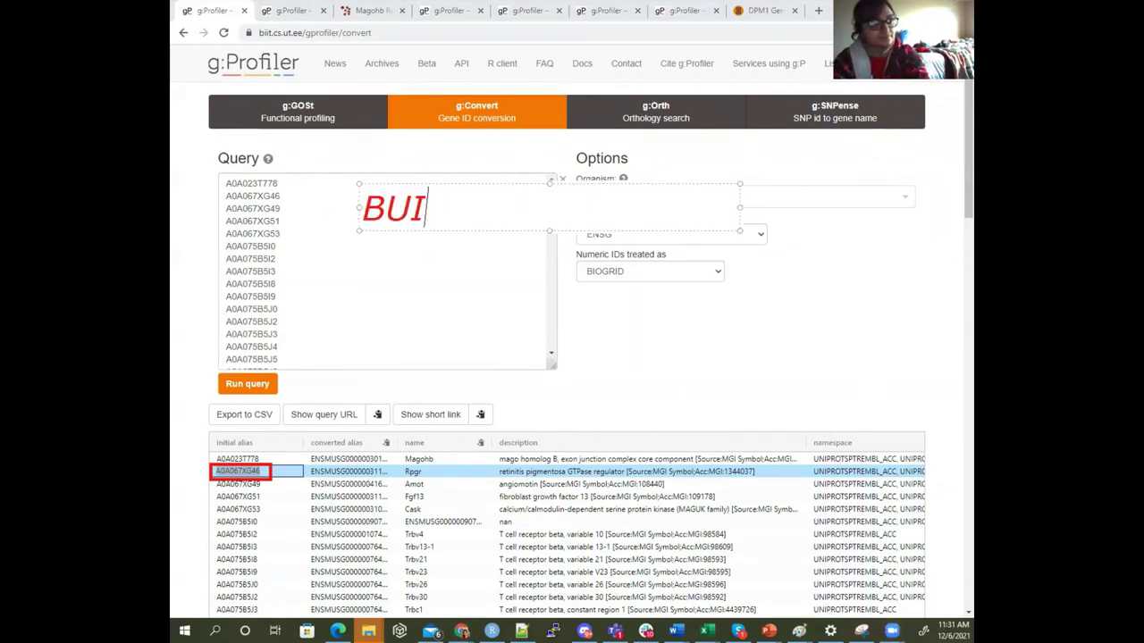
key(BackSpace)
key(BackSpace)
text(IOGRID)
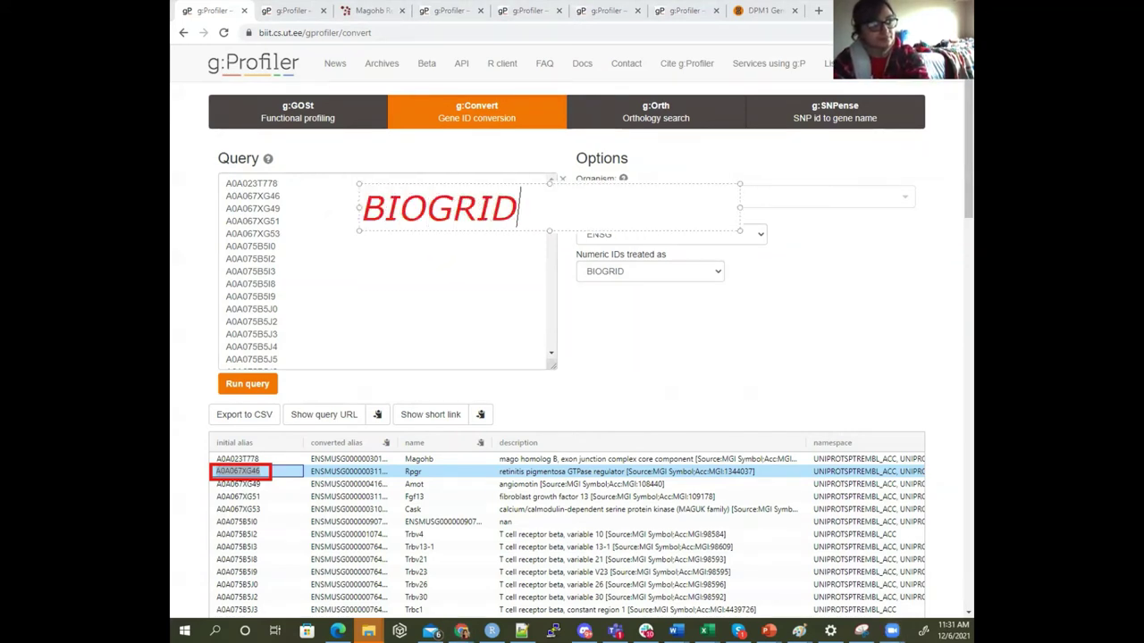
key(Return)
text(protein id)
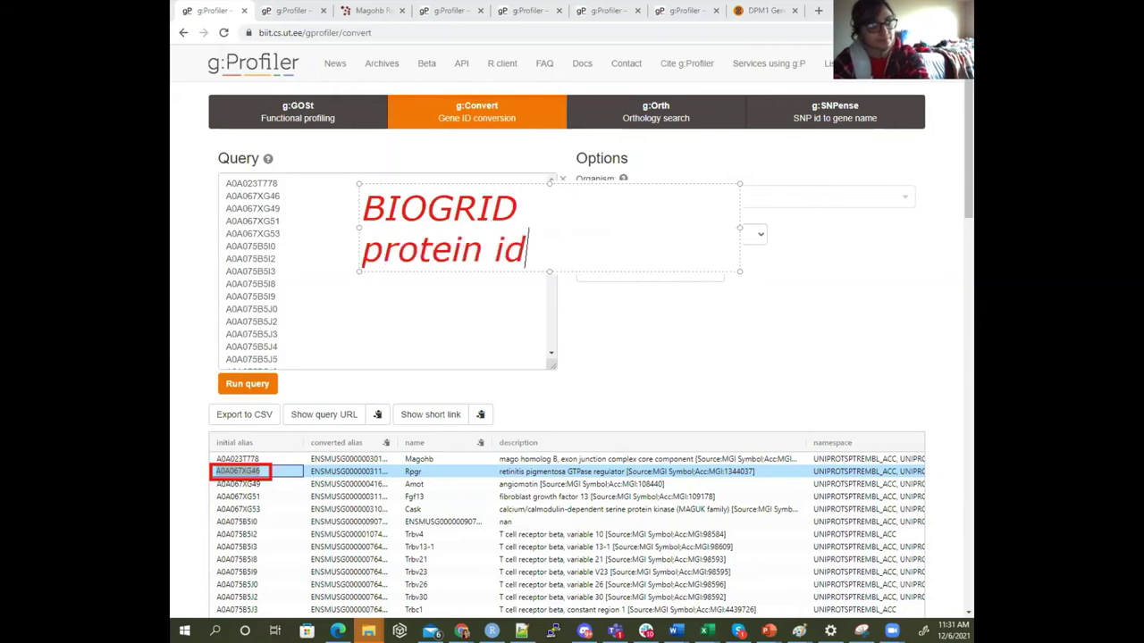
text(entifier IDs)
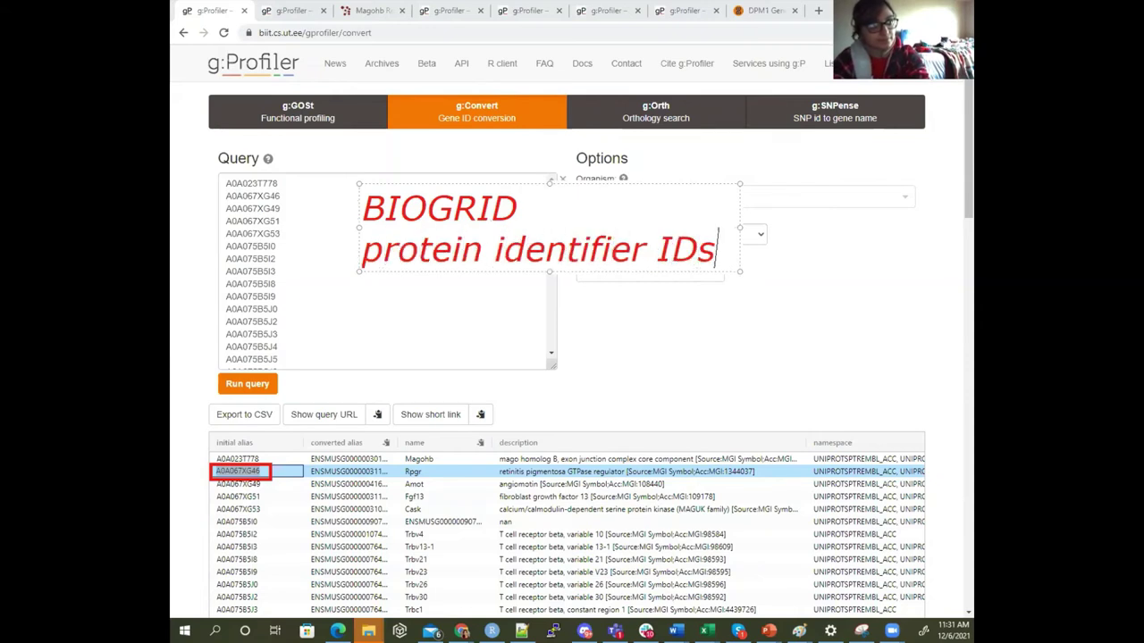
key(Return)
text(for mice)
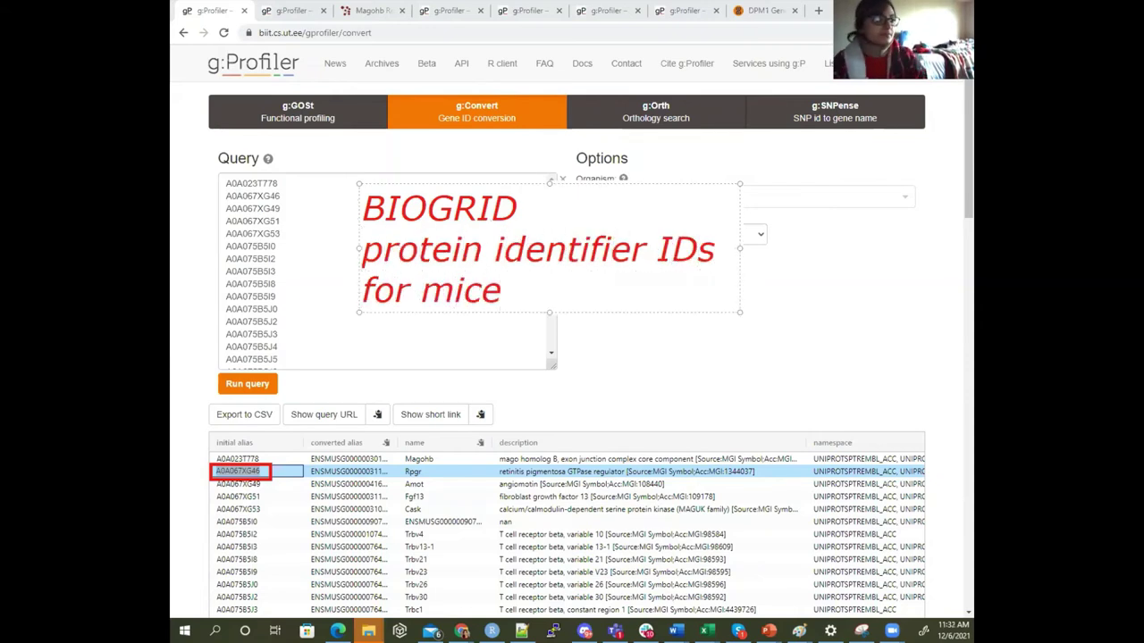
drag(421, 184, 375, 176)
click(463, 321)
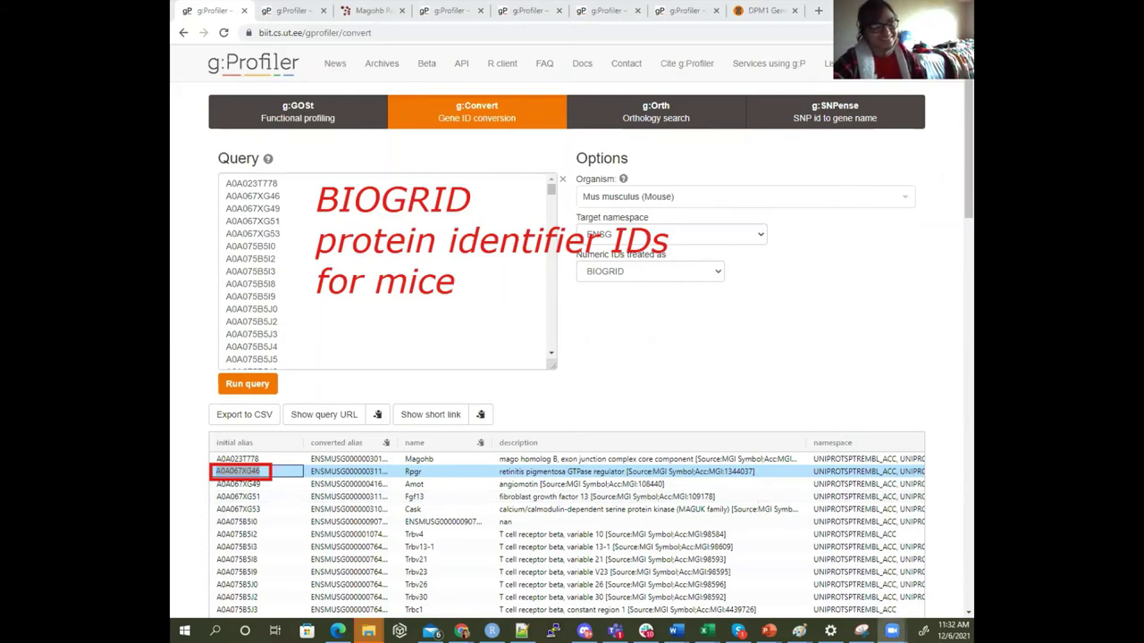
Step: Rerun the conversion treating numeric IDs as AFFY_MOEX_1_0_ST_V1, AFFY_MOGENE_1_0_ST_V1, AFFY_MOGENE_2_1_ST_V1, then WIKIGENE_ACC
click(693, 277)
click(683, 293)
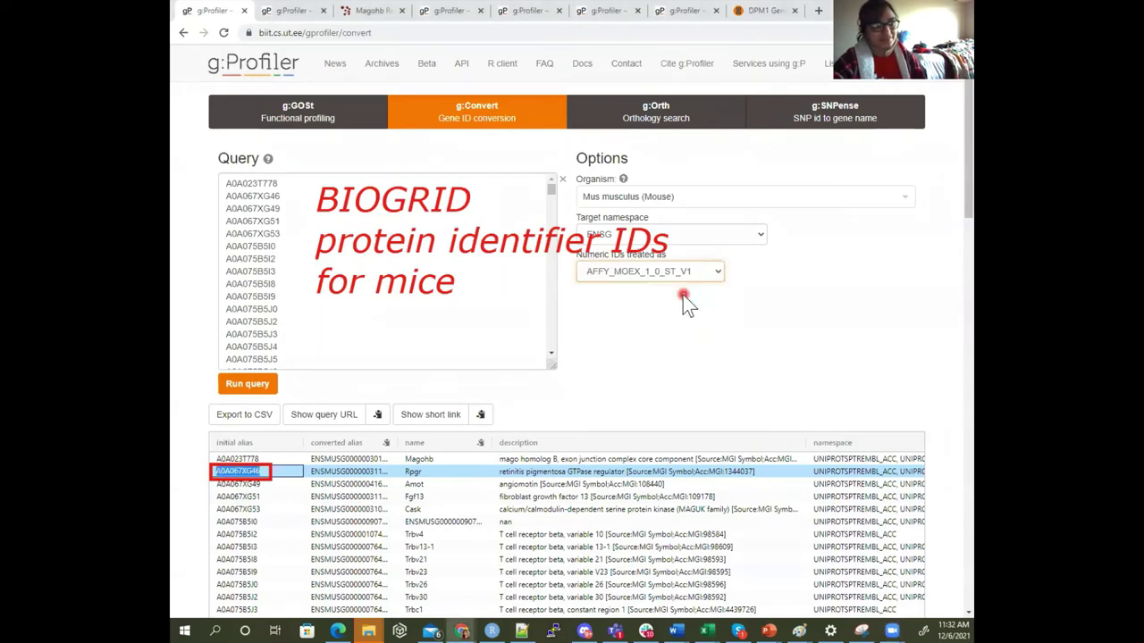
click(252, 391)
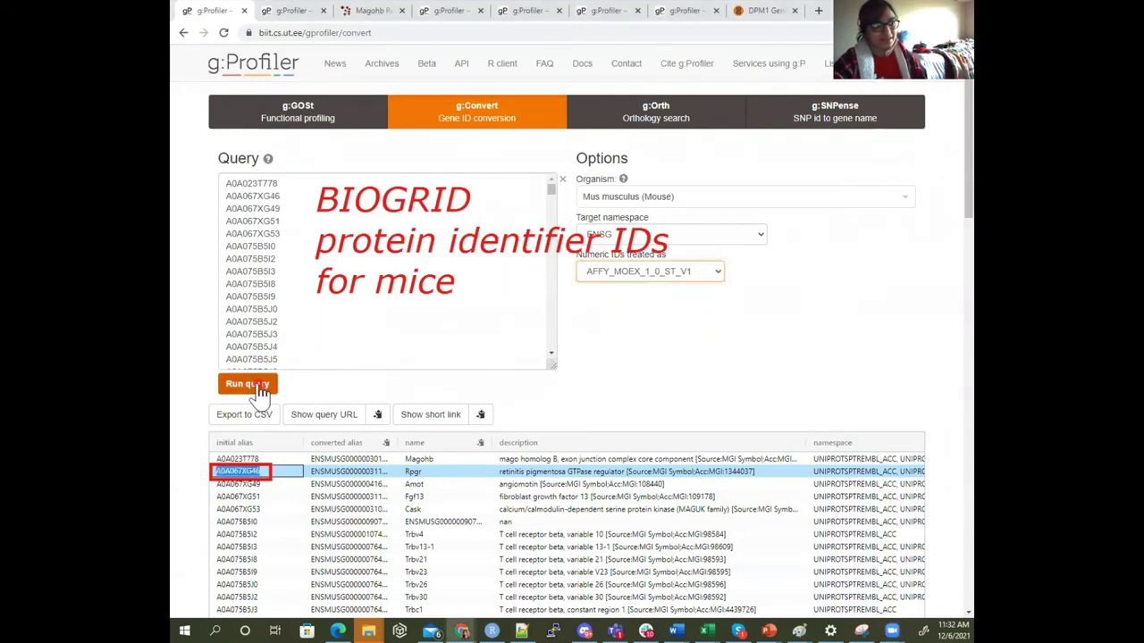
click(697, 275)
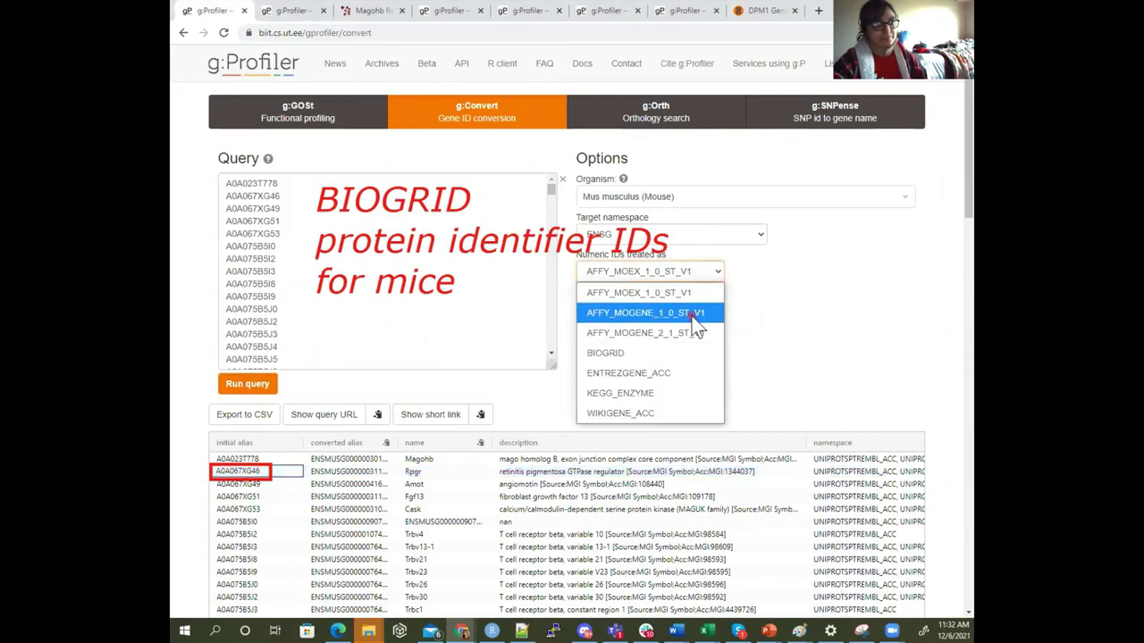
click(682, 317)
click(273, 387)
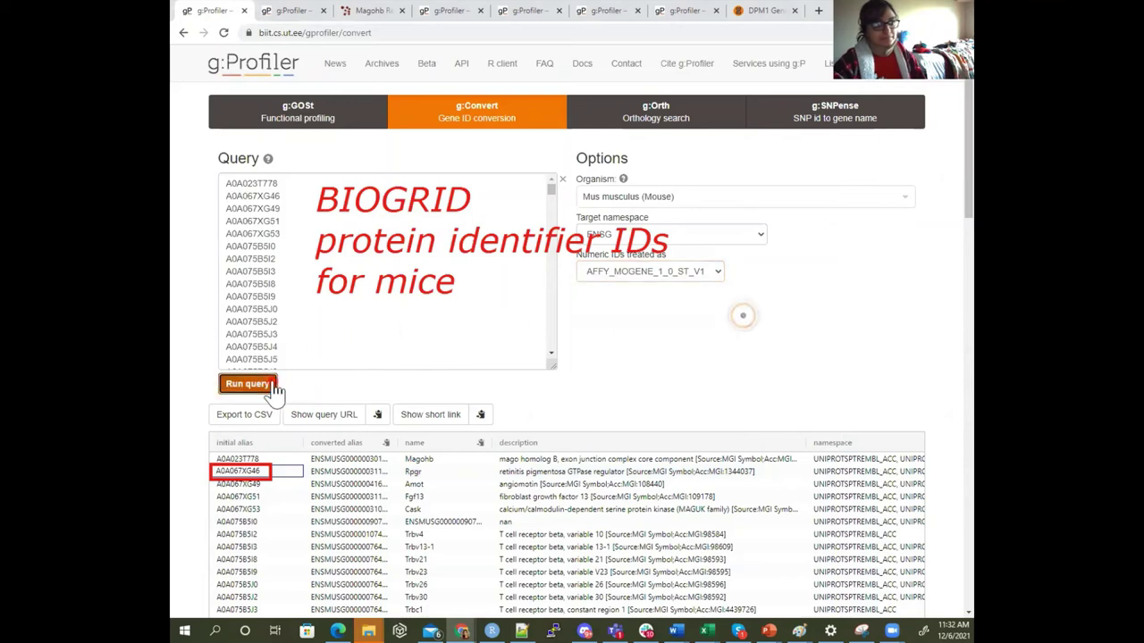
click(704, 275)
click(670, 334)
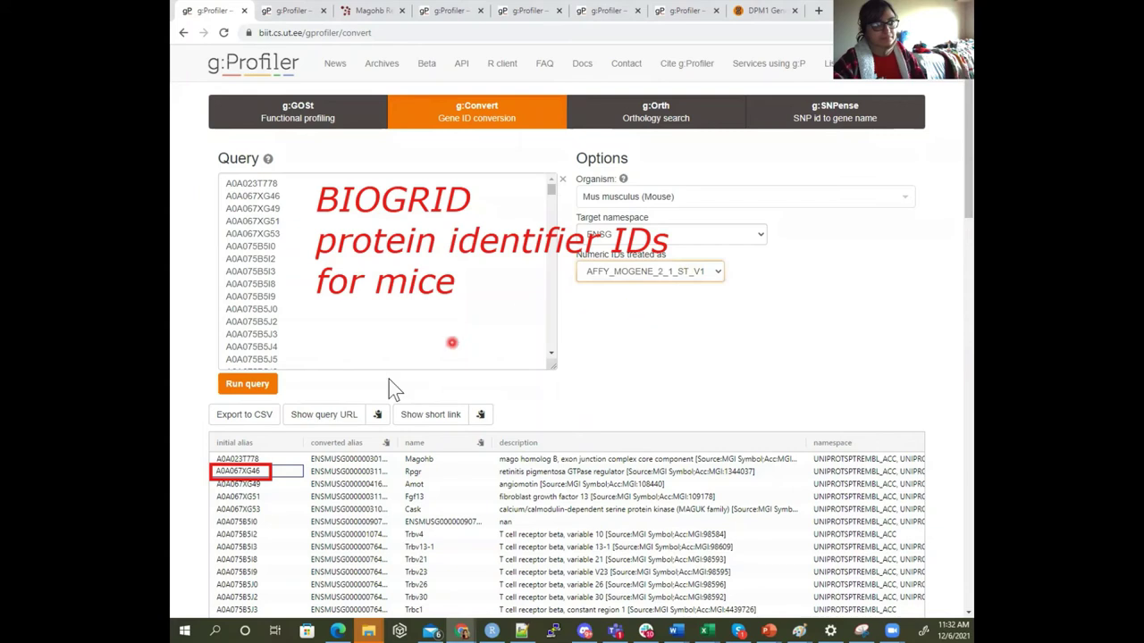
click(249, 380)
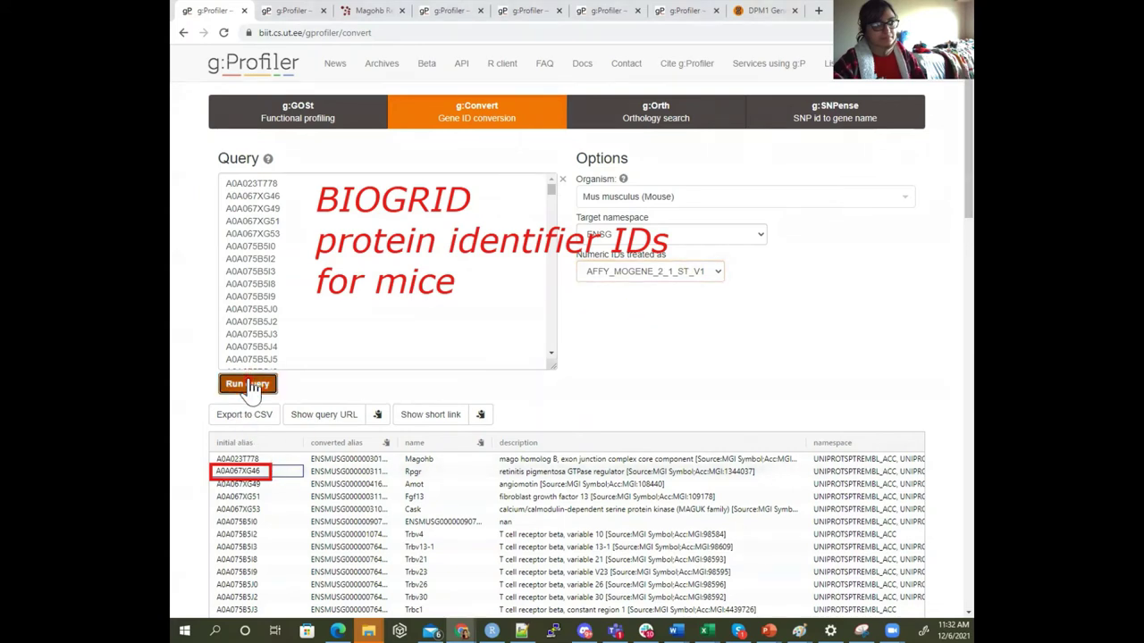
click(705, 277)
click(673, 412)
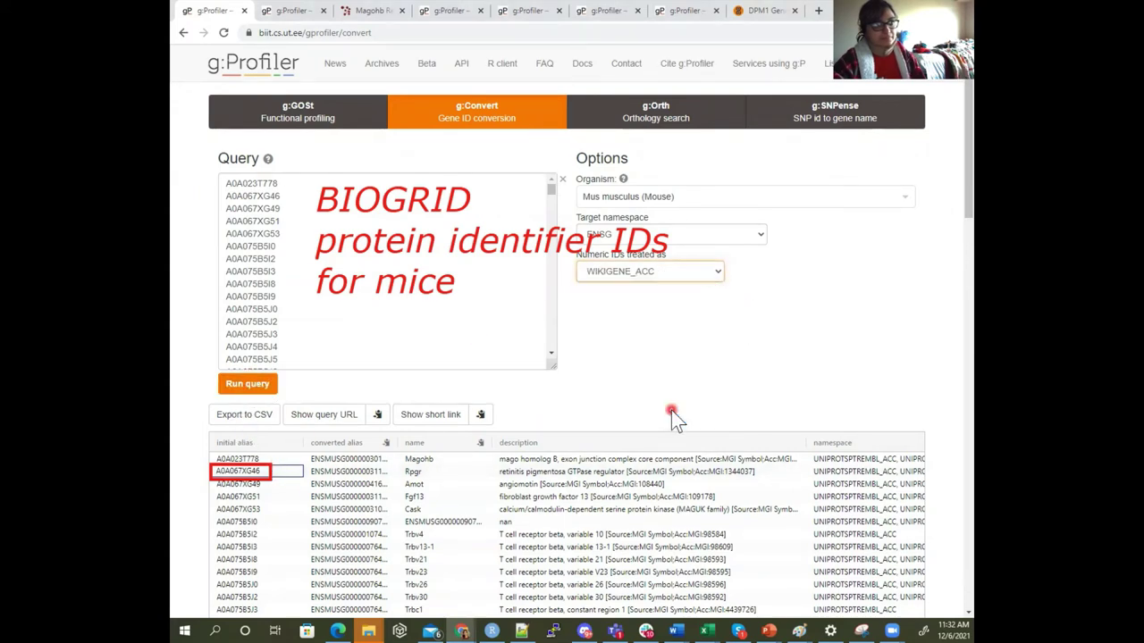
click(259, 389)
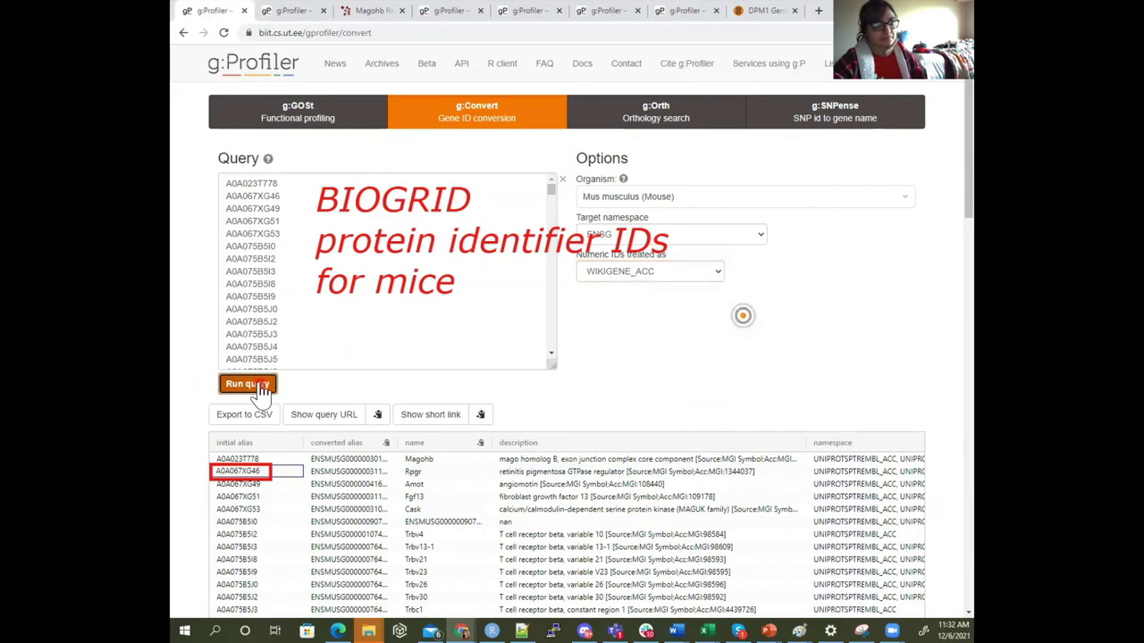